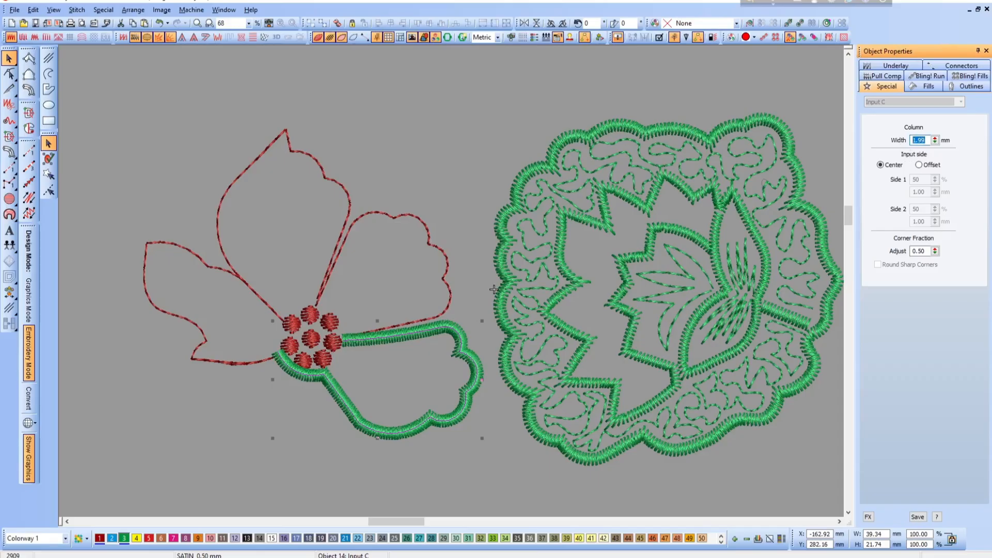
- Set the satin spacing to 0.70 mm for the selected green petal outline and as the current setting for new objects
left_click(927, 87)
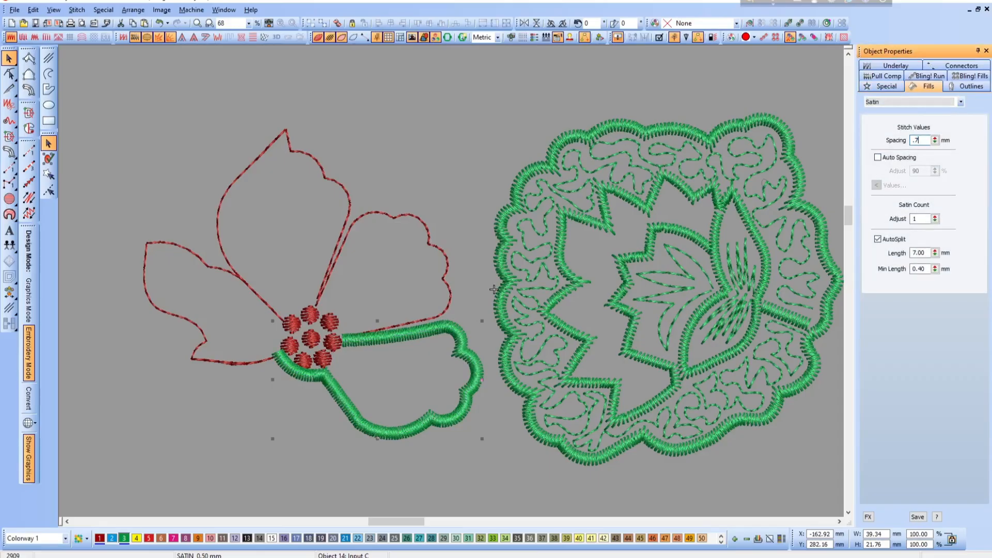
key("Return")
key("Escape")
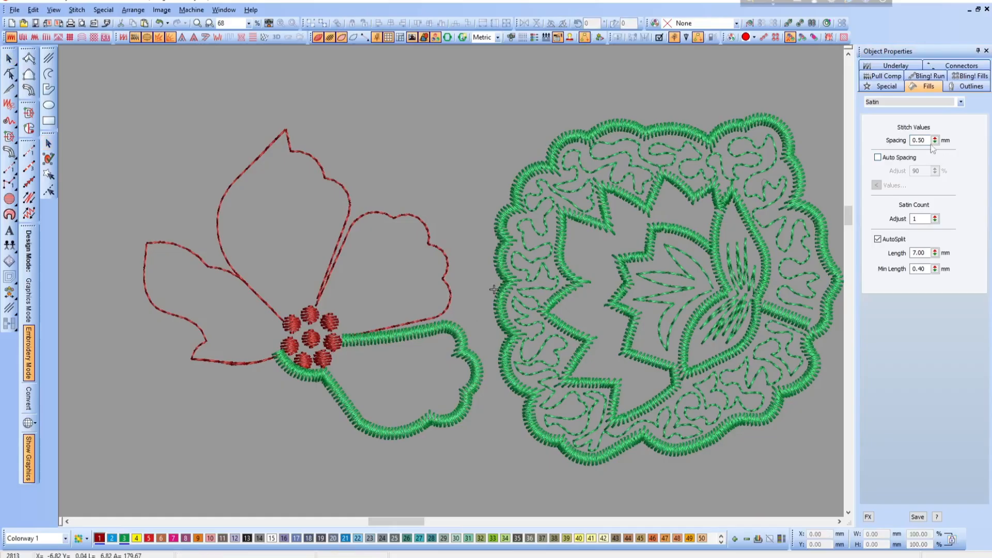
left_click_drag(926, 141, 889, 162)
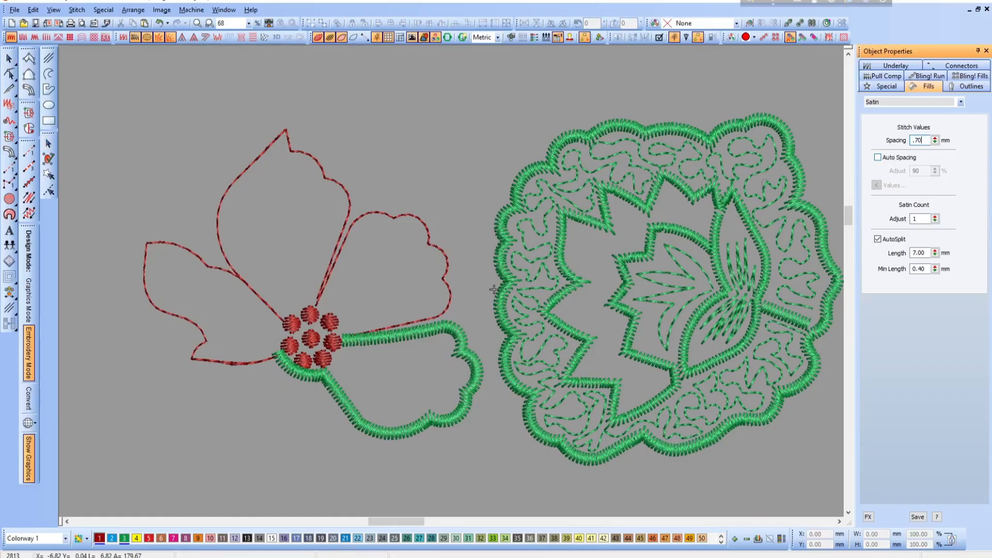
key("Return")
- Convert the run outline of the scalloped petal above the green one into a 2.00 mm wide Input C satin column
left_click(896, 88)
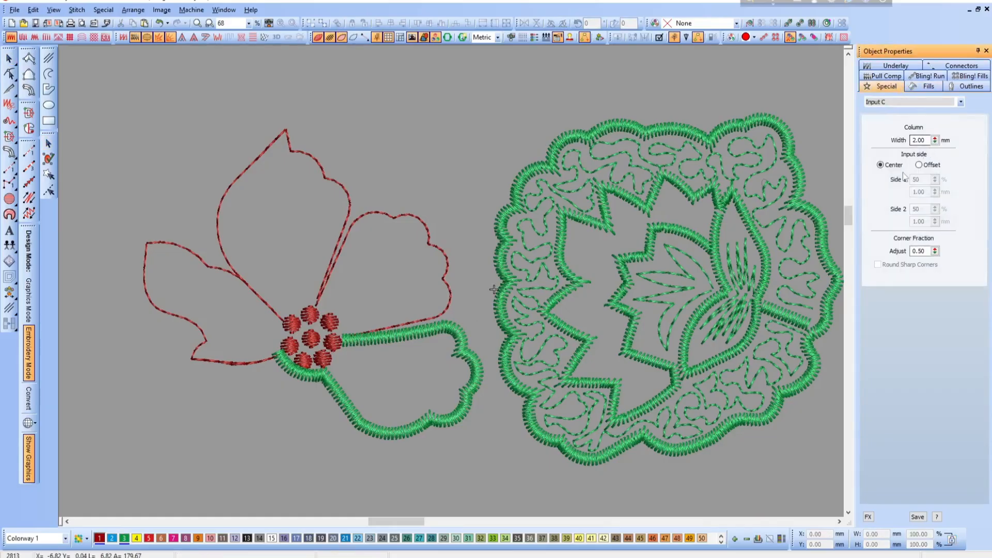
left_click(423, 318)
left_click(29, 90)
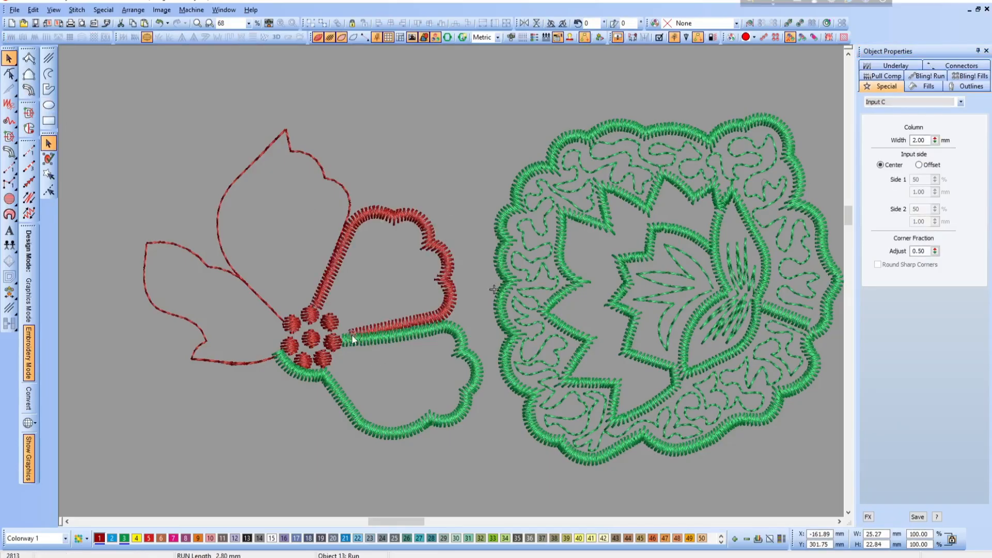
- Raise the nodes along the converted petal's lower edge clear of the green petal beneath, and recolor its column green (color 3)
key("h")
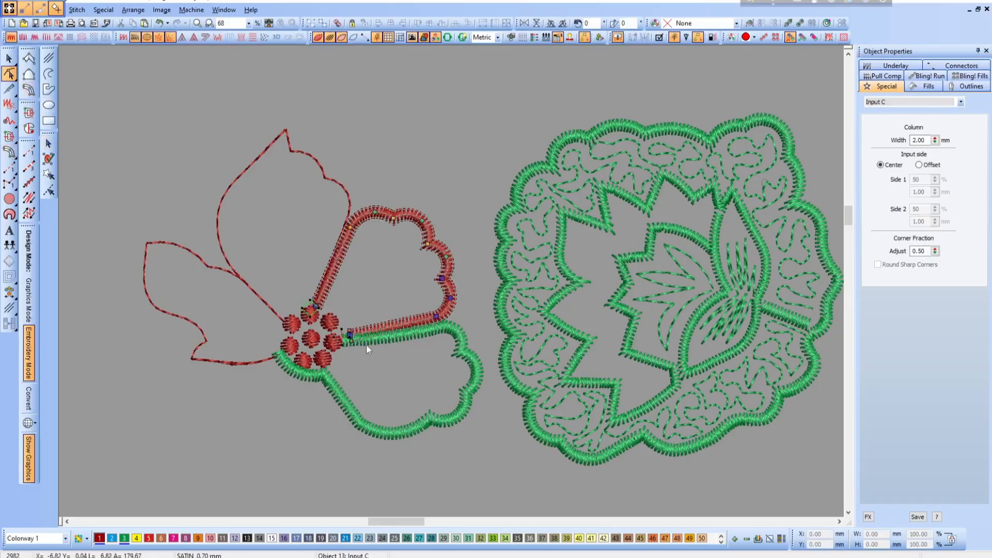
key("Escape")
left_click_drag(500, 393, 500, 392)
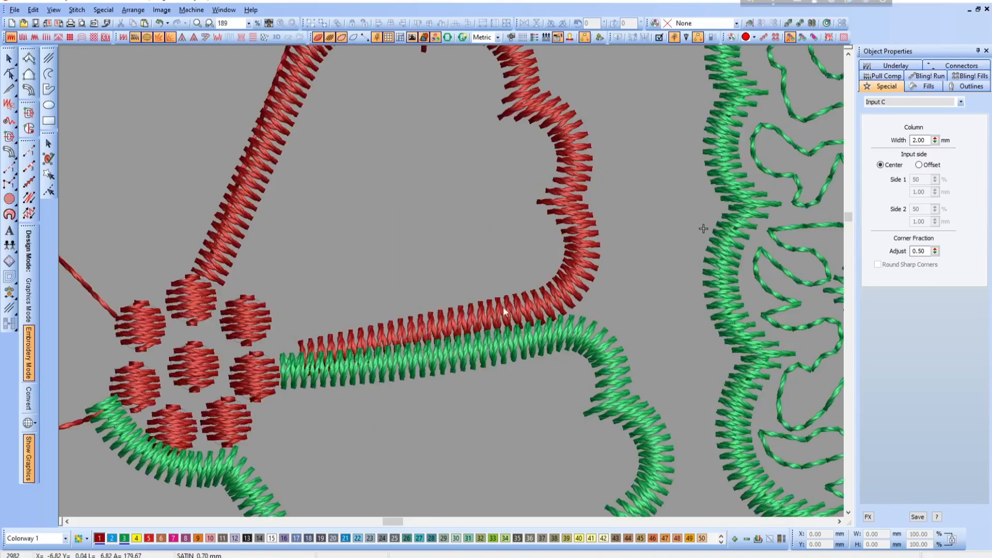
key("h")
left_click_drag(303, 353, 289, 337)
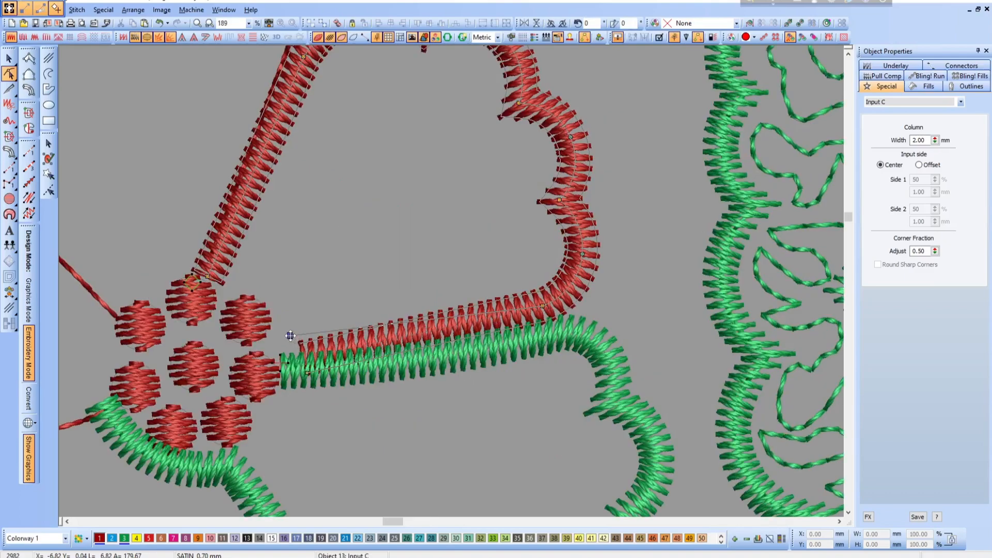
left_click_drag(544, 306, 540, 298)
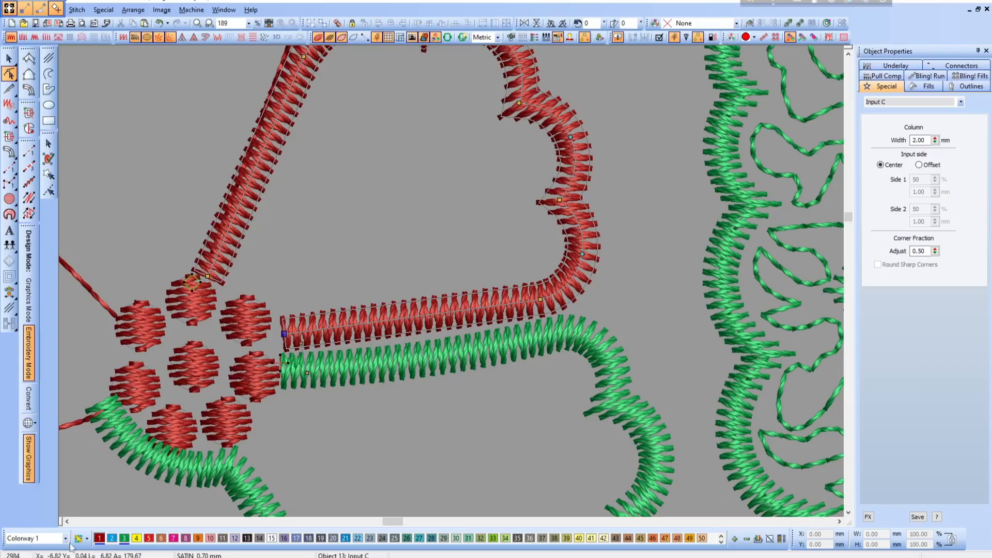
left_click(128, 538)
- Shift the nodes on the scalloped petal's left edge to the right, away from the adjoining pointed petal's outline
key("v")
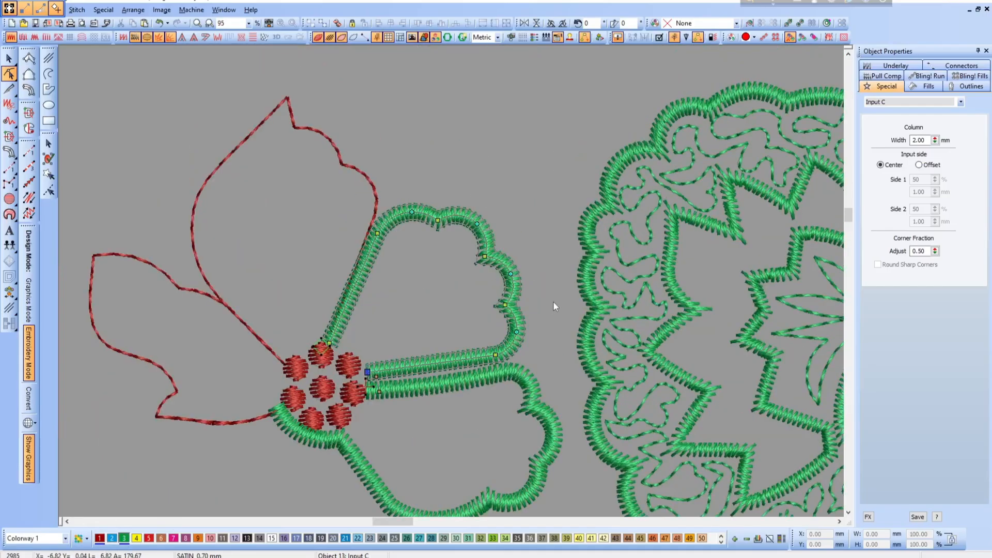
key("b")
left_click_drag(251, 182, 582, 392)
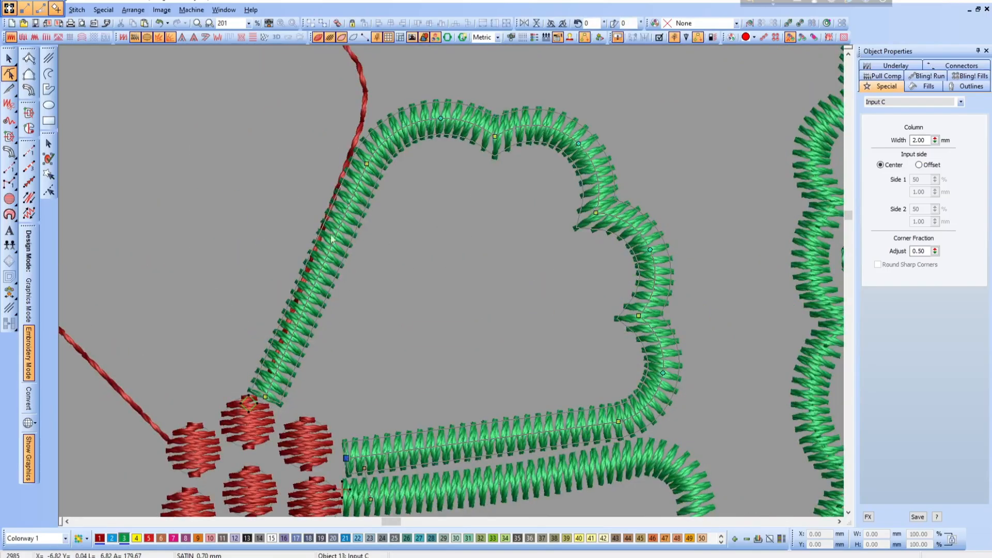
left_click_drag(263, 399, 284, 403)
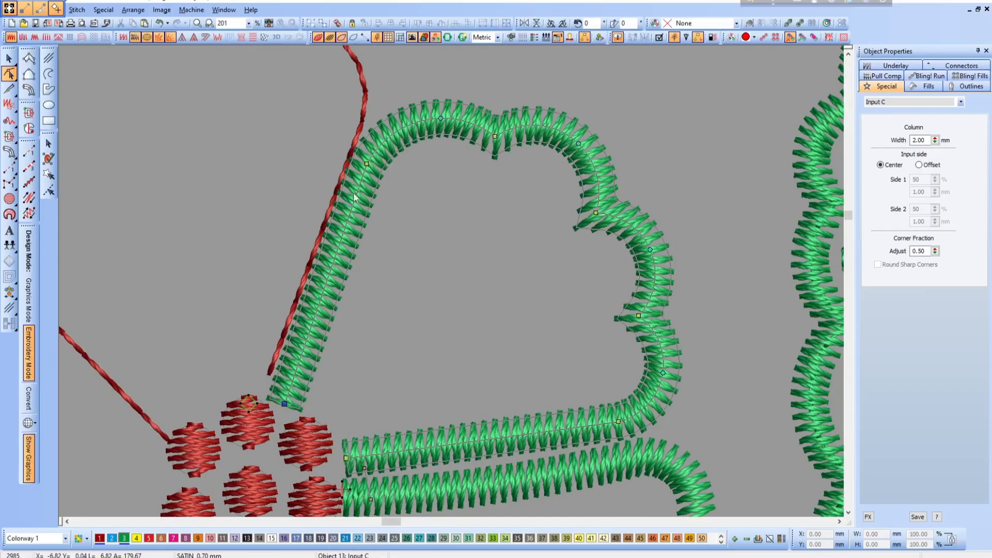
key("Escape")
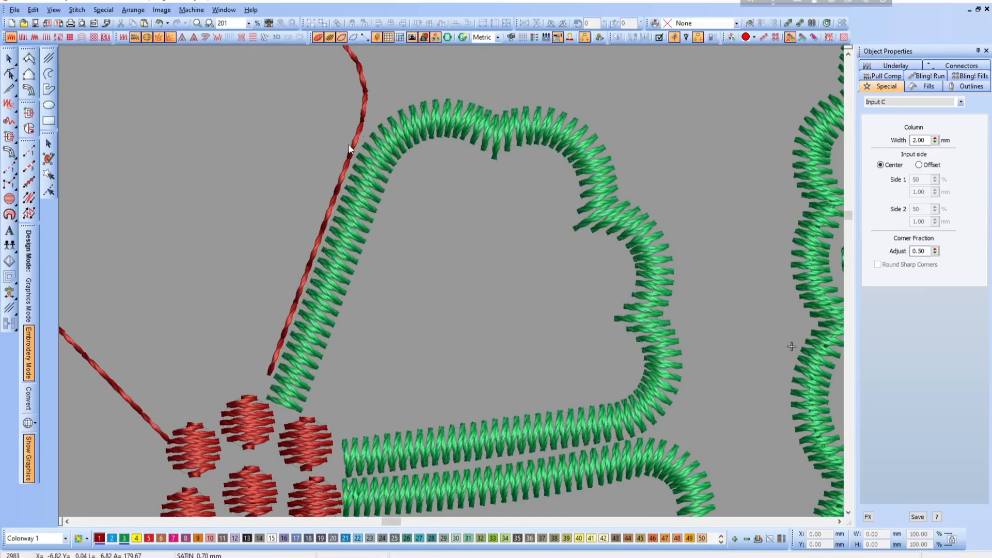
- Convert the pointed upper petal's run outline into an Input C satin column and recolor it green (color 3)
left_click(28, 89)
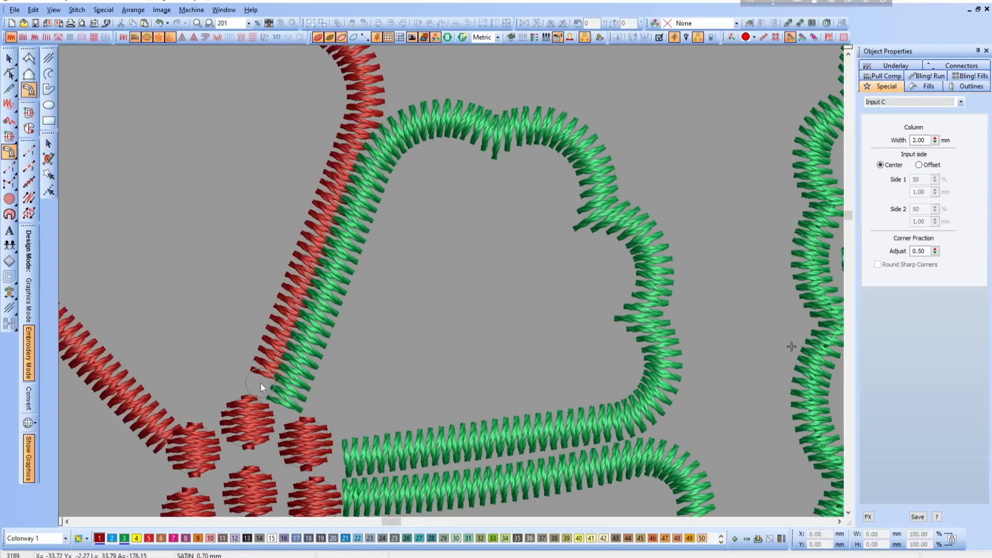
key("h")
left_click(126, 540)
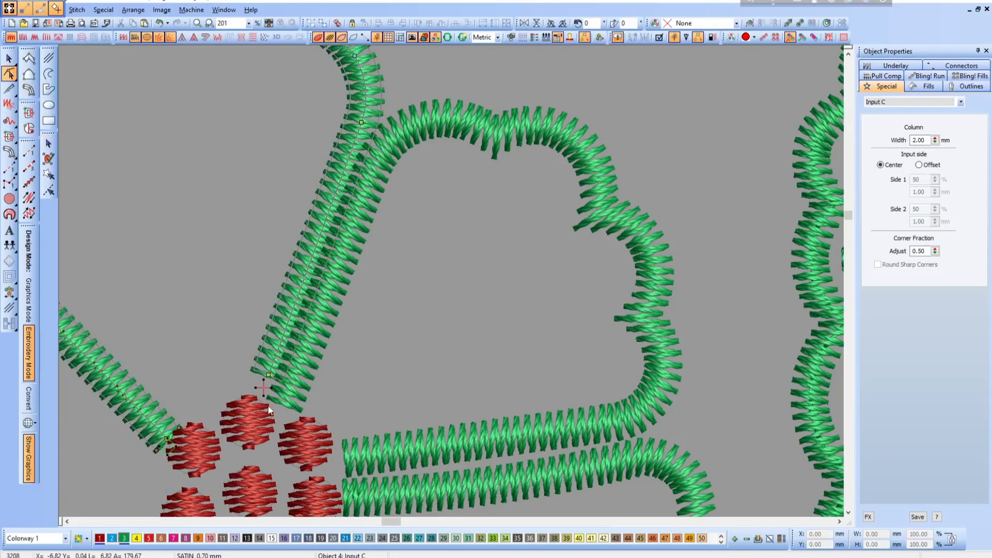
- Move the end node and shoulder node of the pointed petal's right edge leftward, away from the scalloped petal's column
left_click_drag(258, 381, 254, 383)
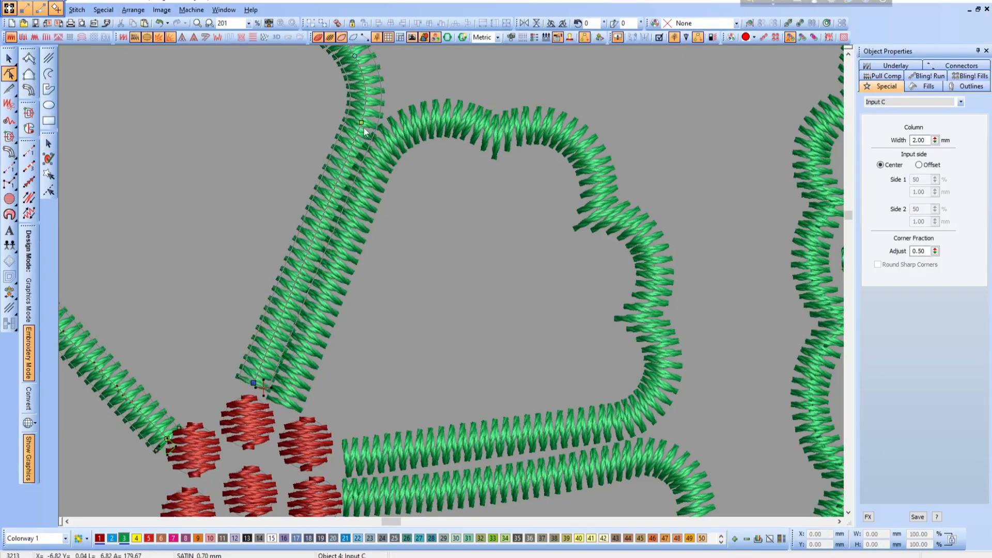
left_click_drag(364, 128, 356, 117)
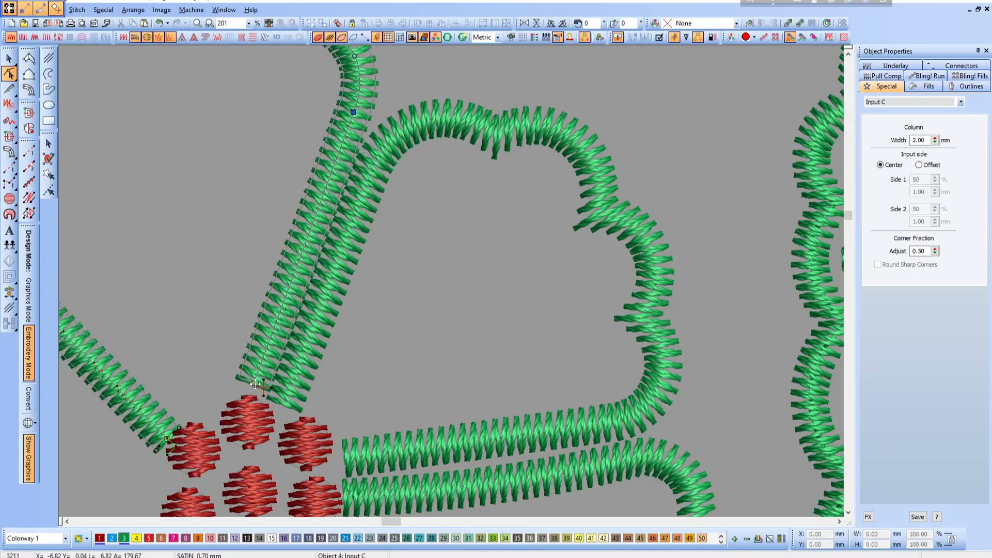
left_click_drag(255, 384, 244, 387)
left_click(284, 405)
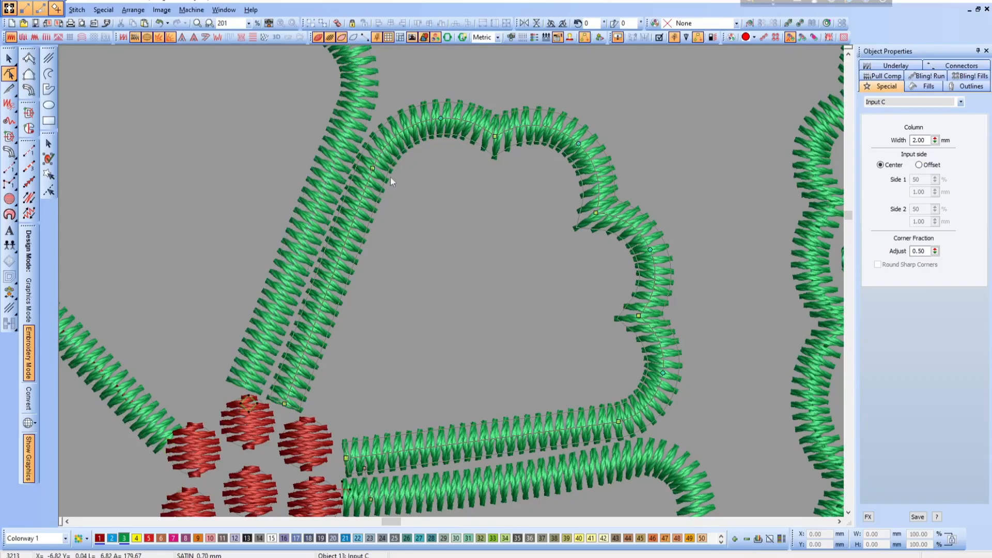
- Refine the curve nodes on the pointed petal's right shoulder and shift its tip node slightly up and to the left
scroll(449, 340, "up", 3)
left_click(355, 238)
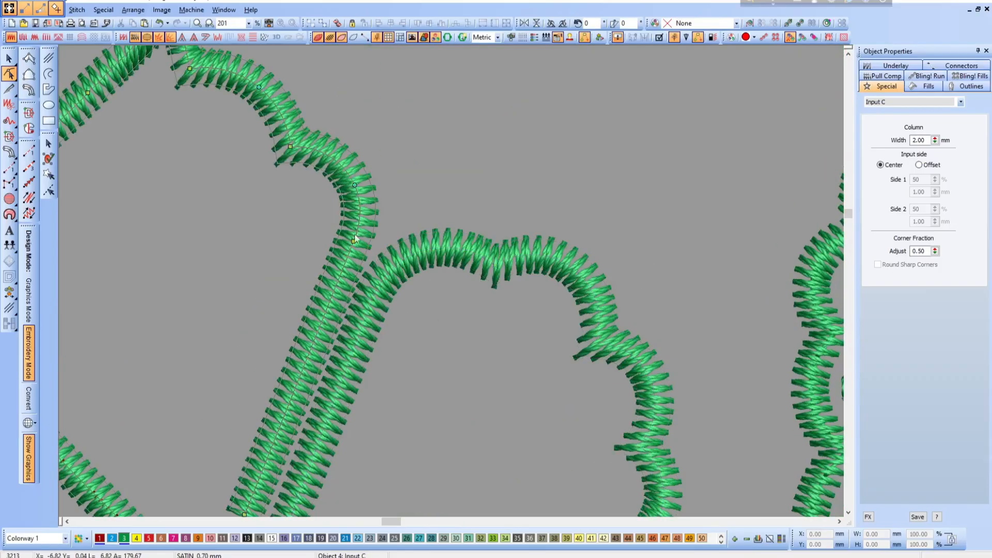
left_click(349, 182)
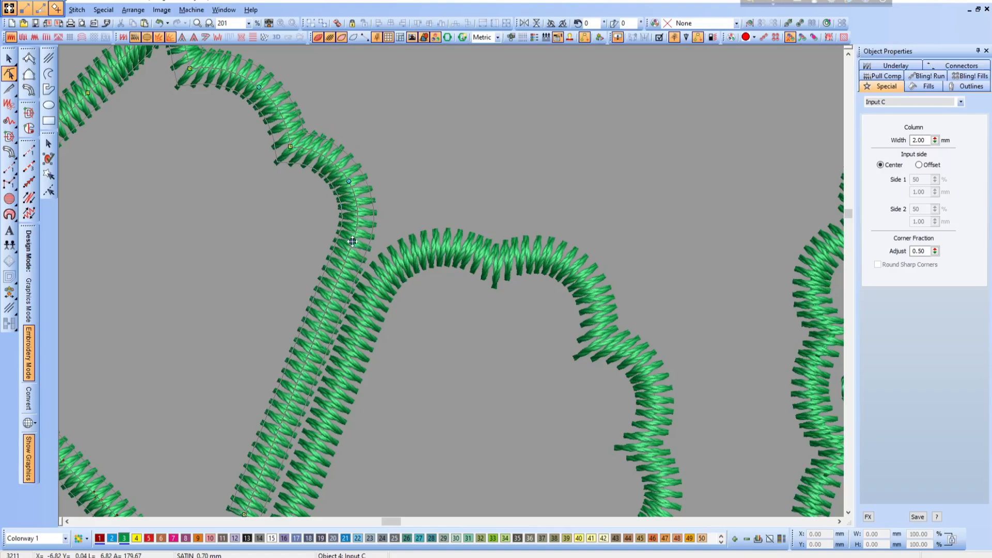
left_click_drag(353, 241, 349, 241)
scroll(463, 340, "down", 2)
key("shift+z")
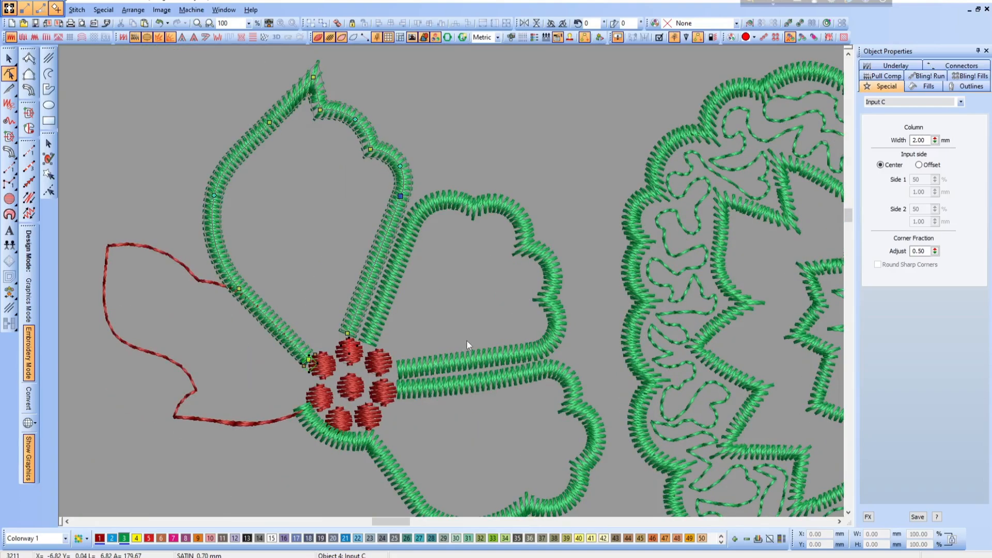
left_click_drag(313, 77, 308, 74)
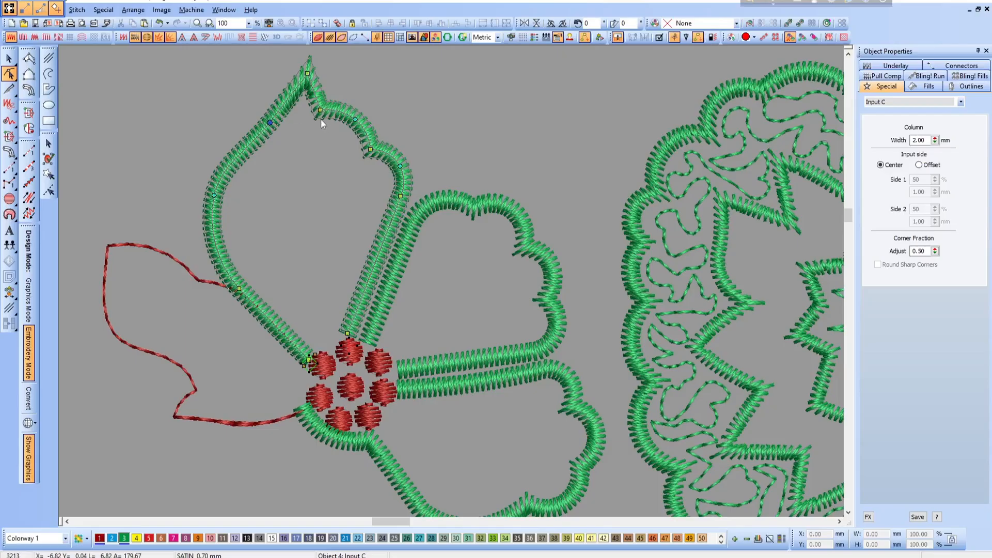
key("Escape")
key("shift+z")
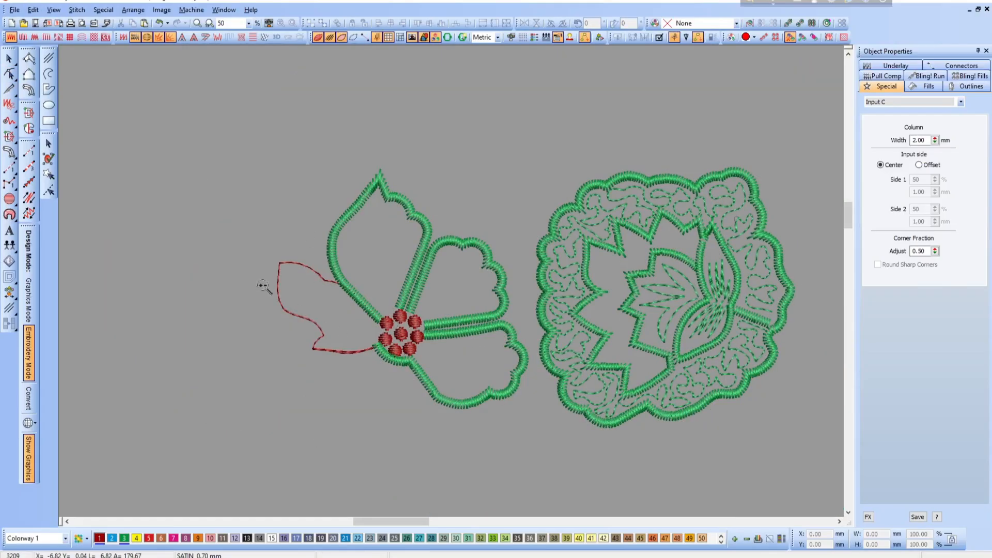
- Delete the node of the leftmost petal's run outline that overlaps the pointed petal's column
left_click_drag(263, 286, 509, 408)
left_click(250, 110)
key("h")
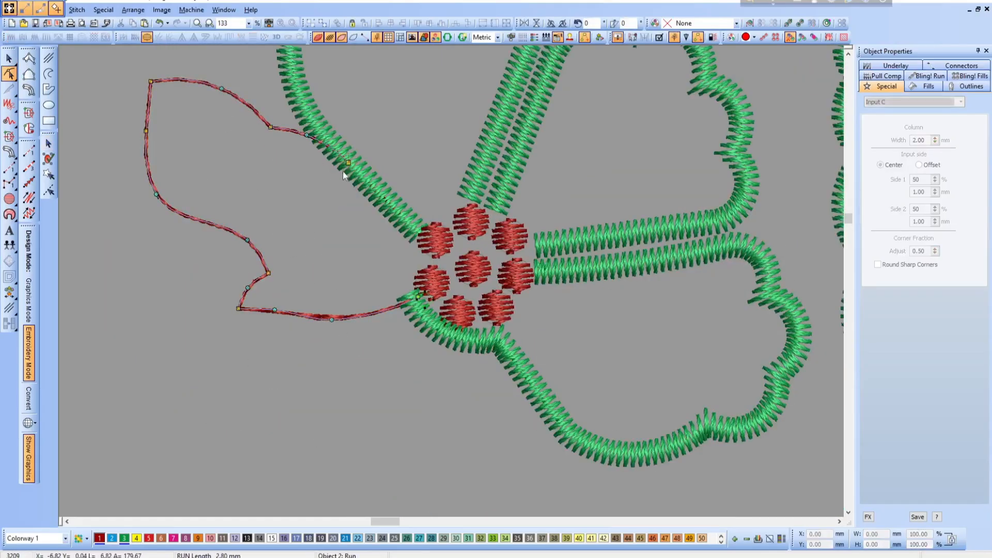
left_click(348, 165)
key("Delete")
- Convert the leftmost petal's run outline into an Input C satin column and recolor it green (color 3)
left_click(29, 89)
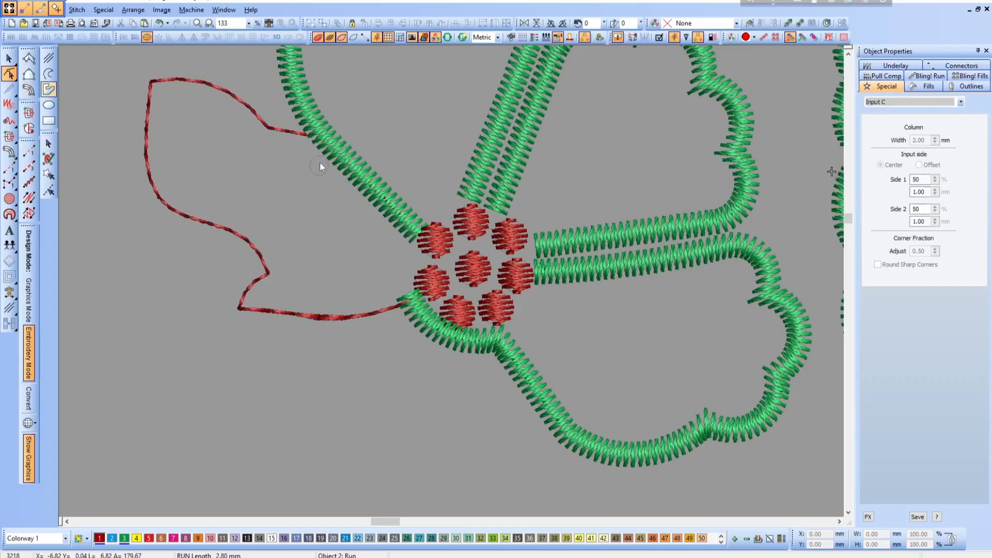
key("h")
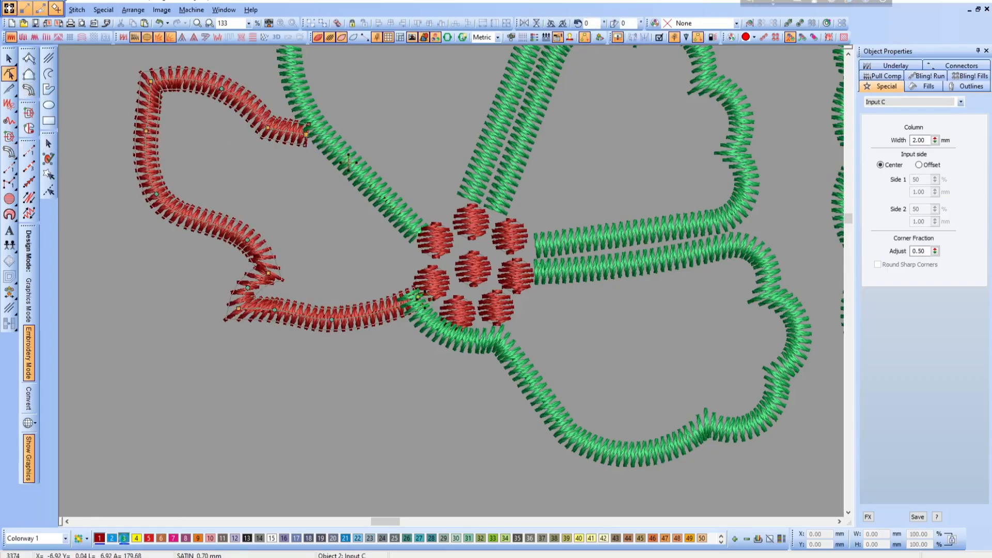
left_click(124, 538)
- Reshape the leftmost petal's lower side by moving its bottom edge nodes down and its inner notch nodes up
left_click_drag(241, 309, 241, 321)
right_click(277, 317)
left_click_drag(332, 319, 350, 327)
left_click_drag(268, 273, 277, 267)
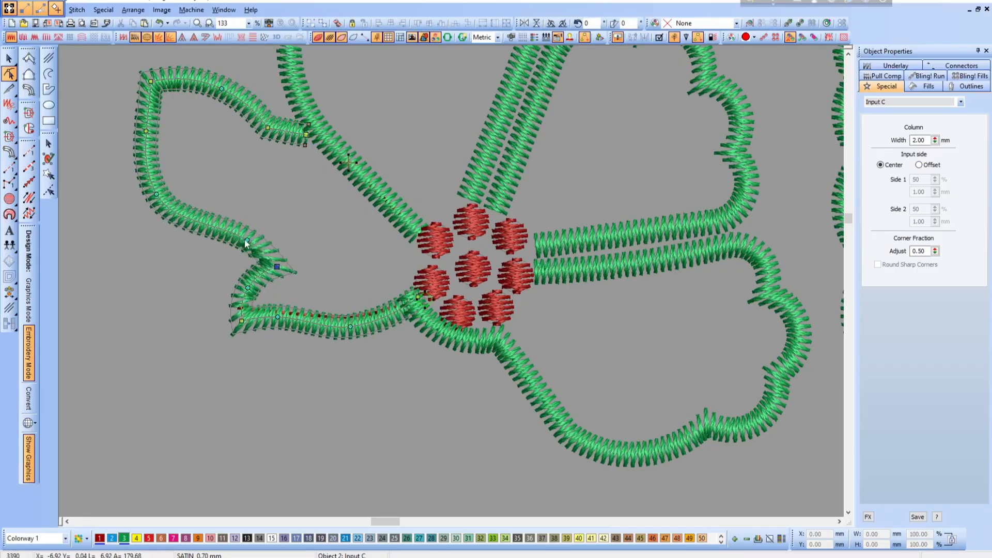
right_click(242, 233)
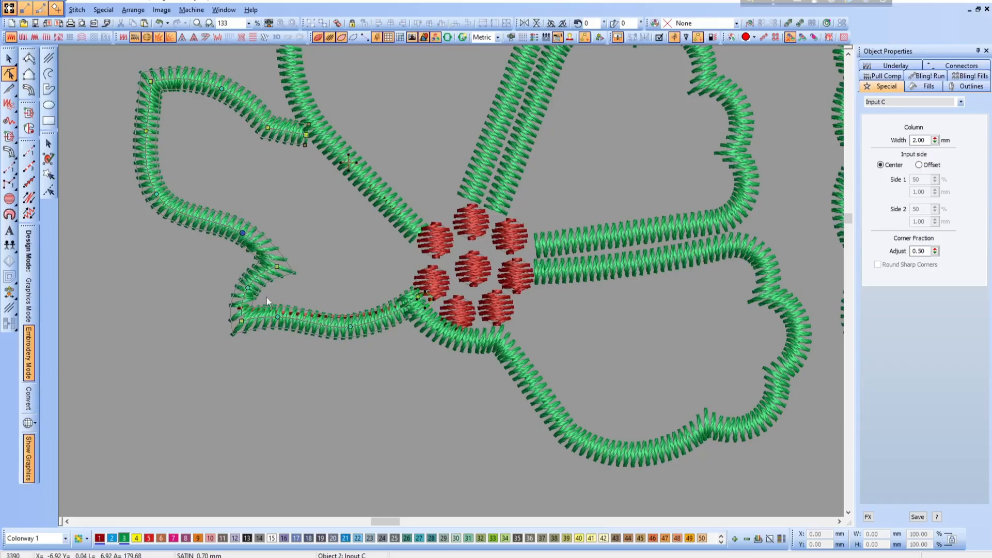
- Nudge the upper left corner node and the lower tip node of the leftmost petal slightly outward
scroll(266, 297, "down", 4)
scroll(493, 305, "up", 3)
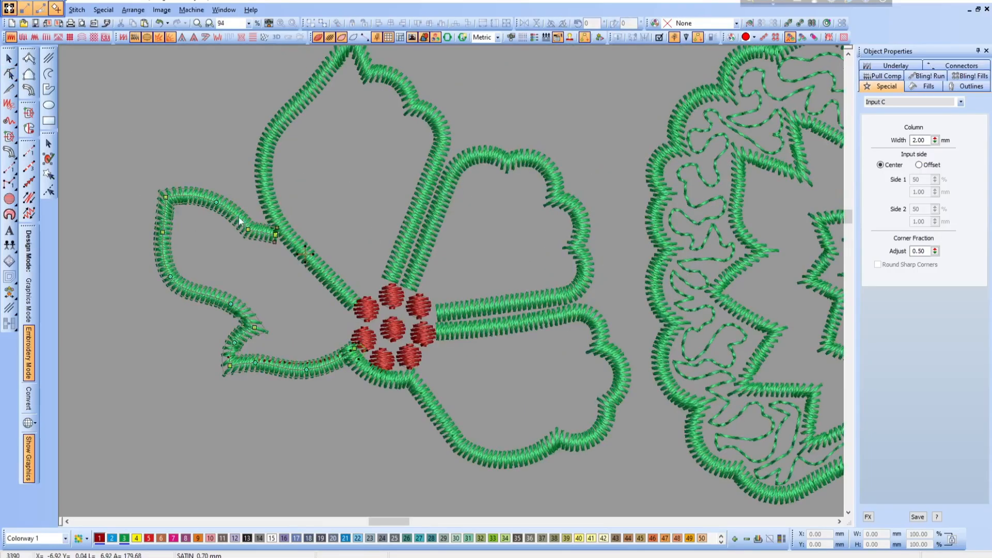
left_click_drag(166, 196, 165, 197)
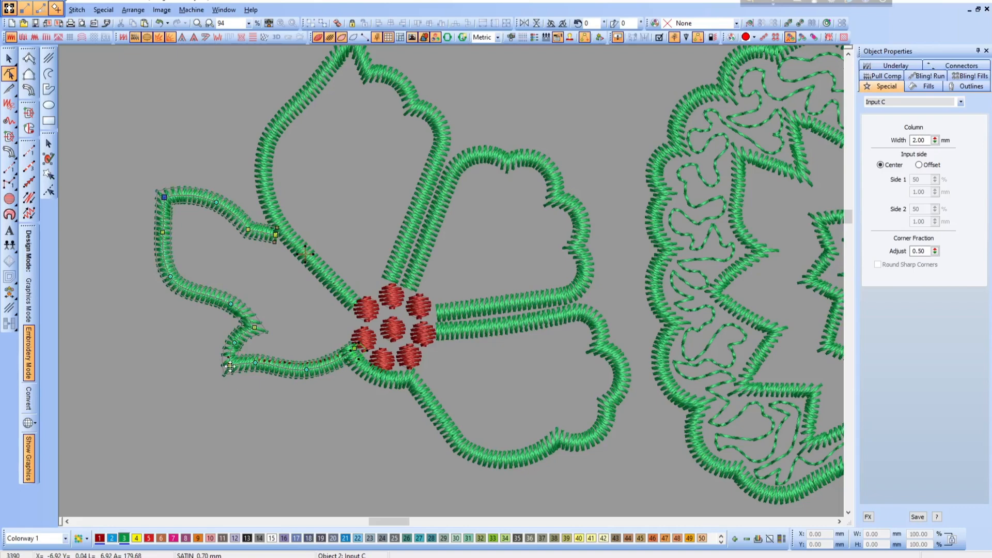
left_click_drag(231, 366, 226, 367)
- Delete the bend node near the leftmost petal's upper end and extend that end to meet the pointed petal's edge
key("b")
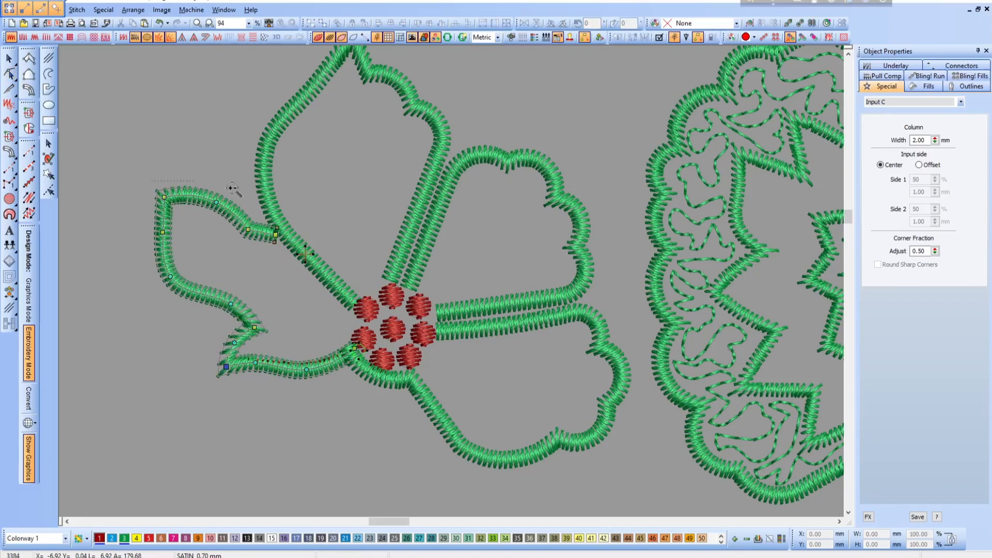
left_click_drag(152, 171, 363, 290)
key("Delete")
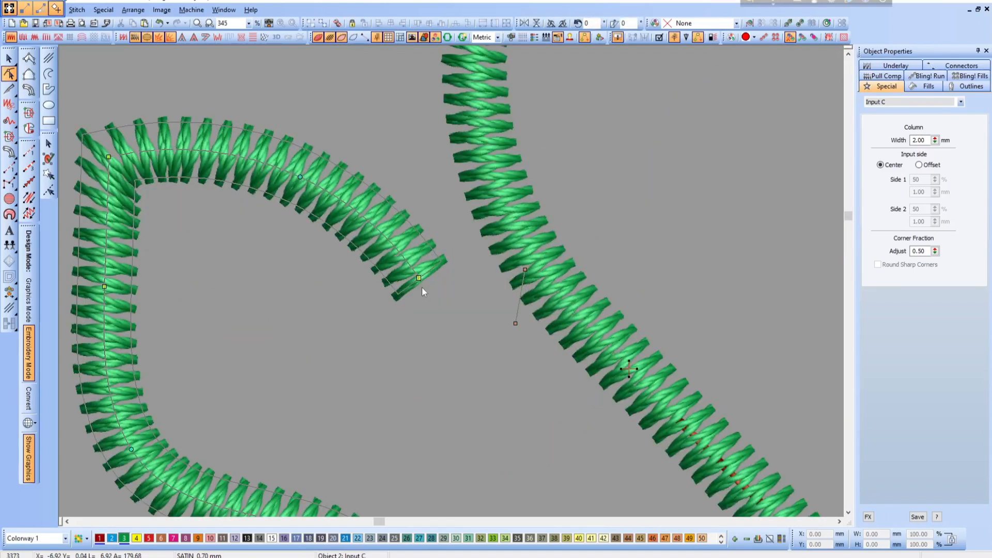
left_click_drag(494, 279, 515, 280)
key("shift+z")
key("shift+z")
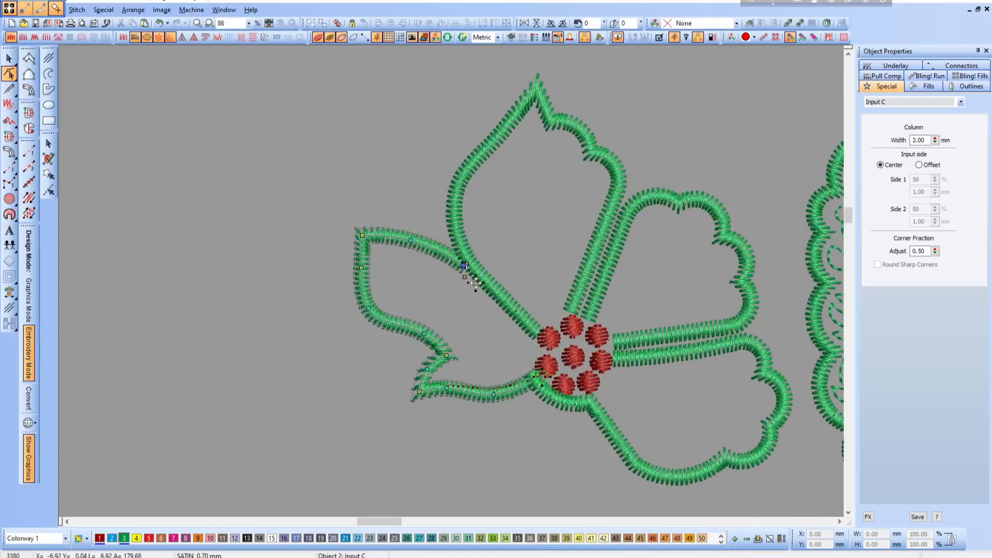
- Select all the red satin circles in the flower's center and recolor them green (color 3)
key("Escape")
scroll(466, 371, "down", 1)
key("b")
left_click_drag(469, 220, 624, 336)
left_click_drag(209, 117, 309, 293)
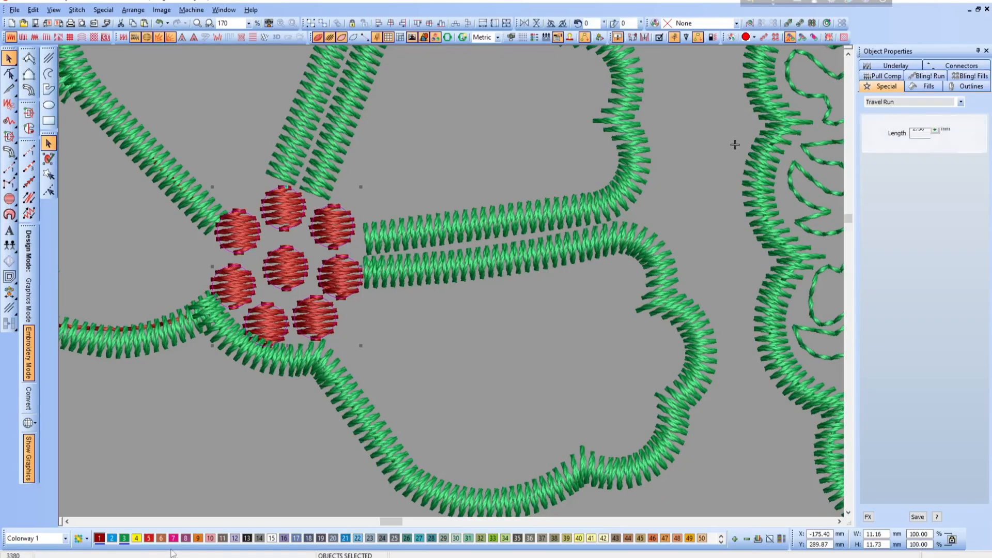
left_click(124, 538)
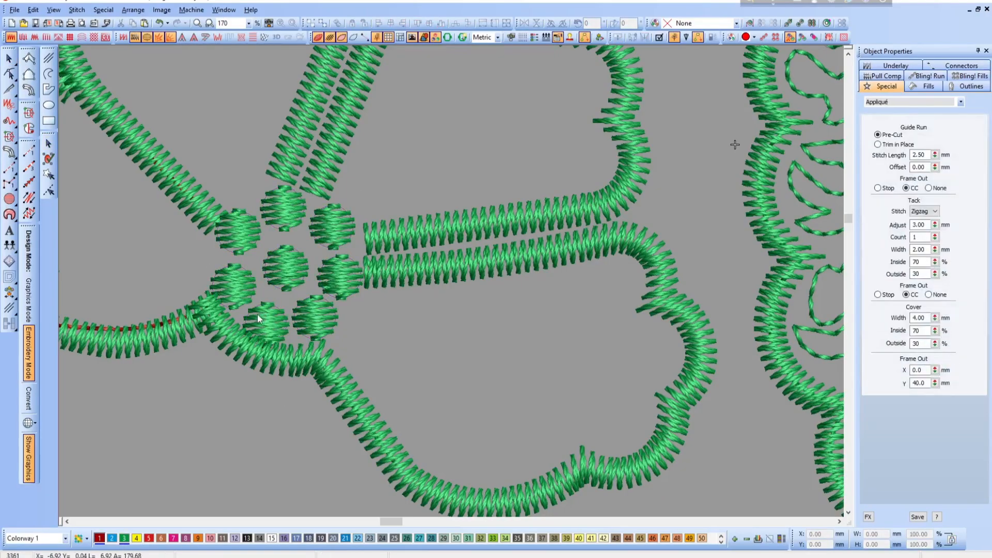
- Move the lower petal's inner end node slightly down and delete the leftmost petal's end node where both outlines meet beside the flower's center
left_click(231, 342)
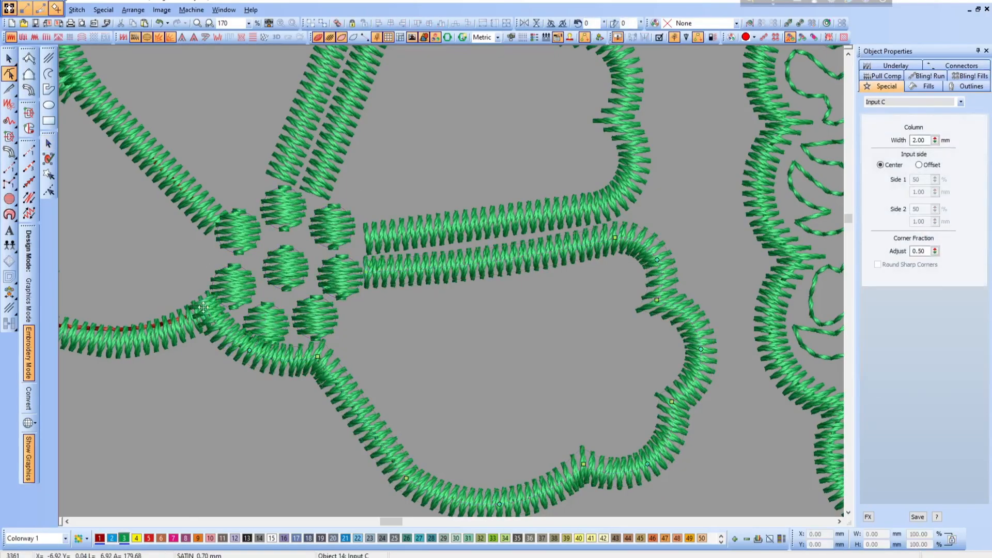
key("h")
left_click(212, 320)
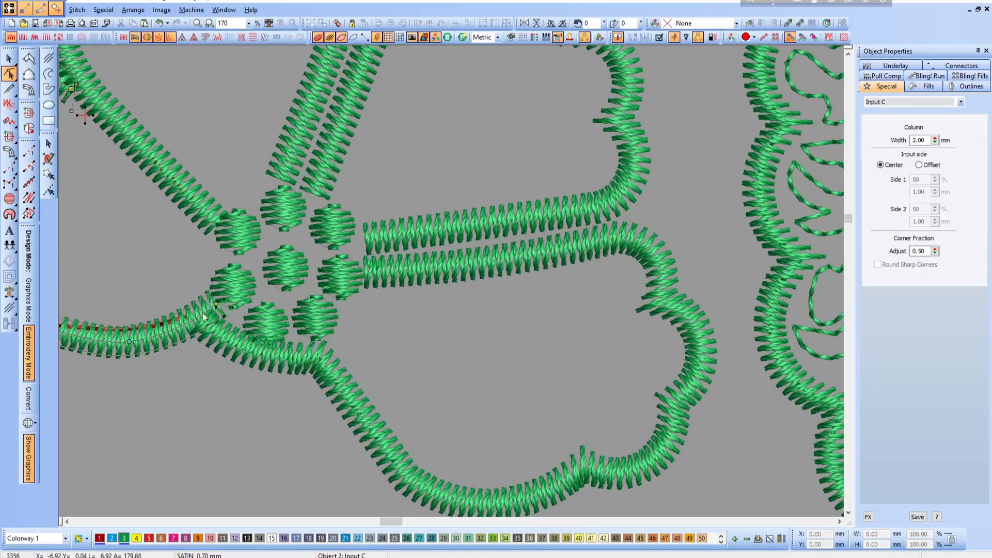
left_click(212, 309)
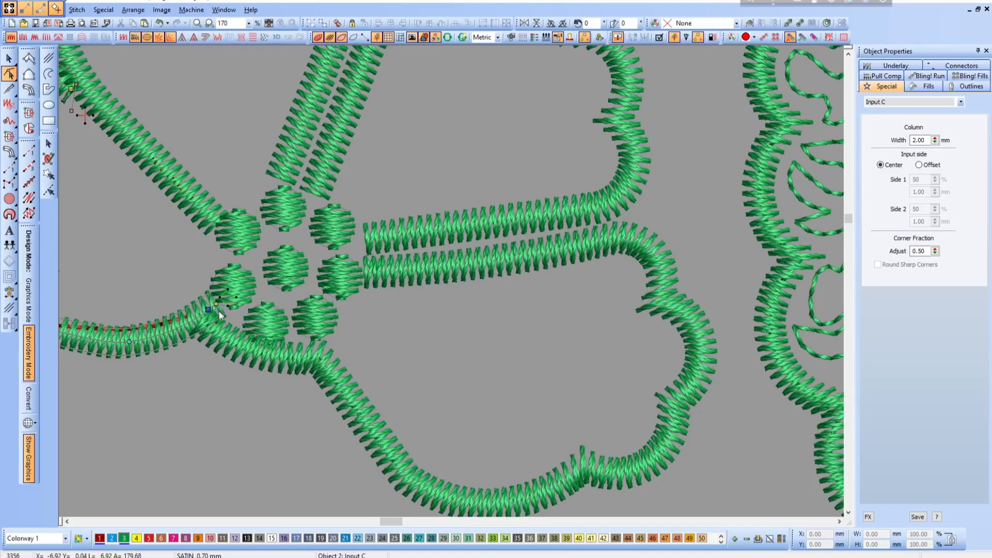
left_click(215, 304)
key("Delete")
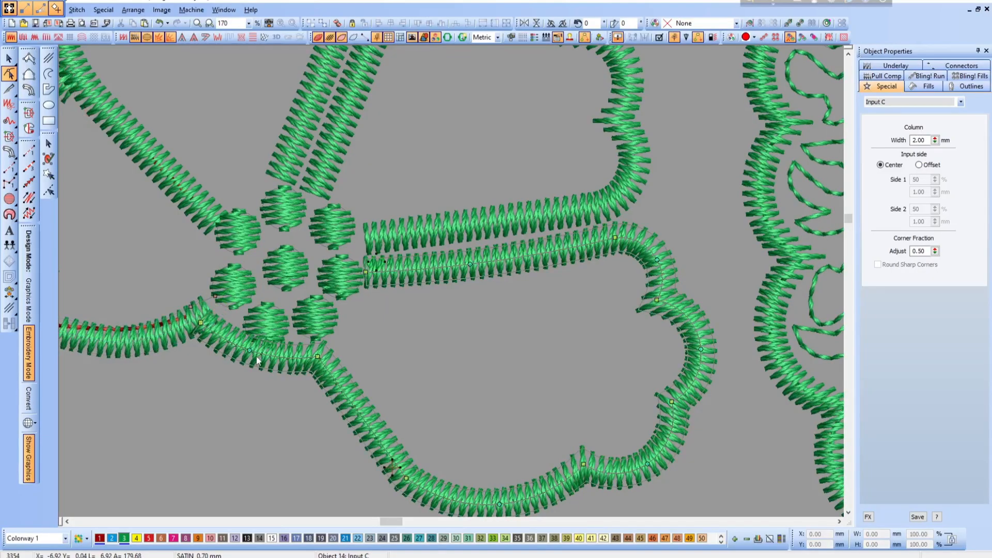
- Move the lower petal's outline nodes beneath the flower's center slightly down, clear of the satin circles
left_click(251, 361)
left_click_drag(317, 356, 321, 367)
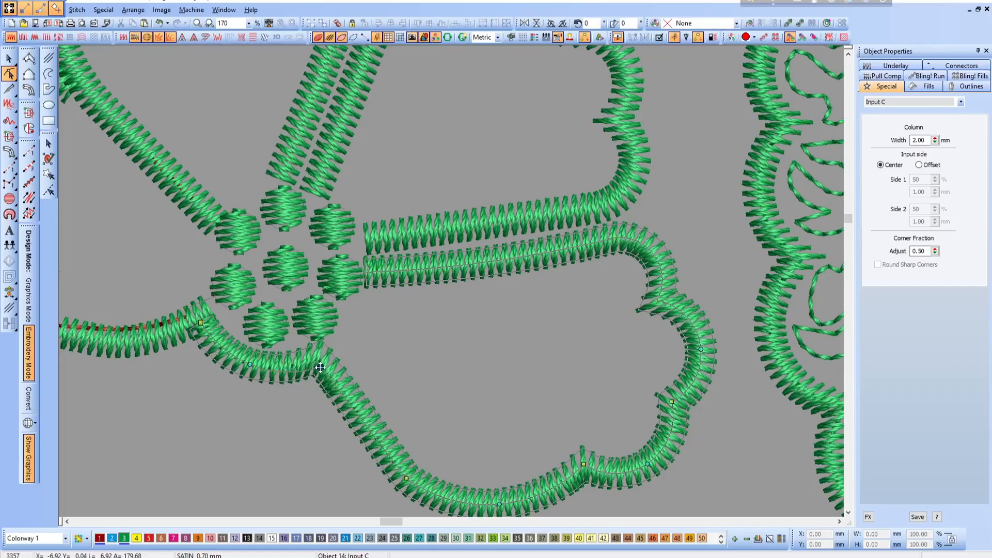
key("Escape")
key("shift+z")
key("shift+z")
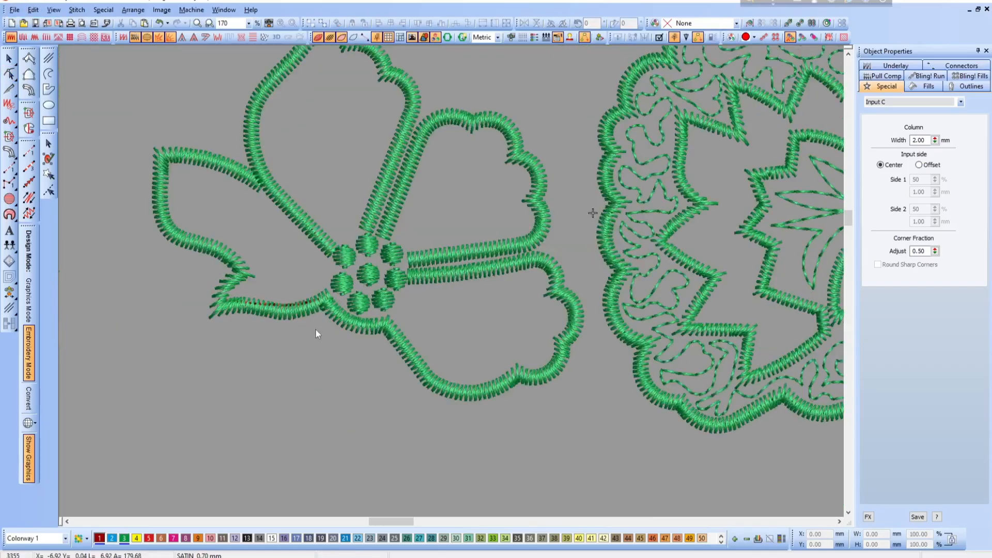
- Draw freehand run-stitch meanders that fill the lower right petal and the scalloped petal above it
key("b")
left_click_drag(261, 210, 552, 337)
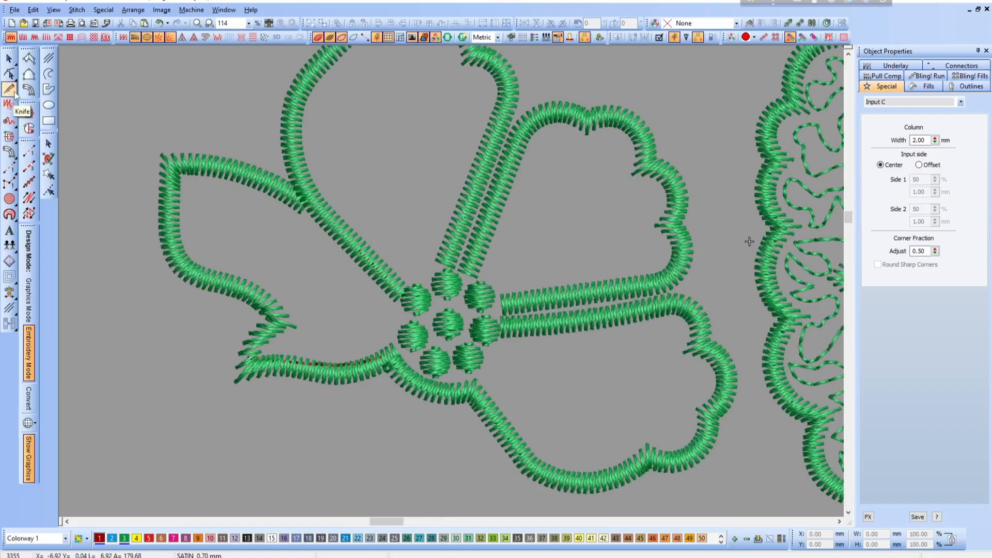
left_click(10, 123)
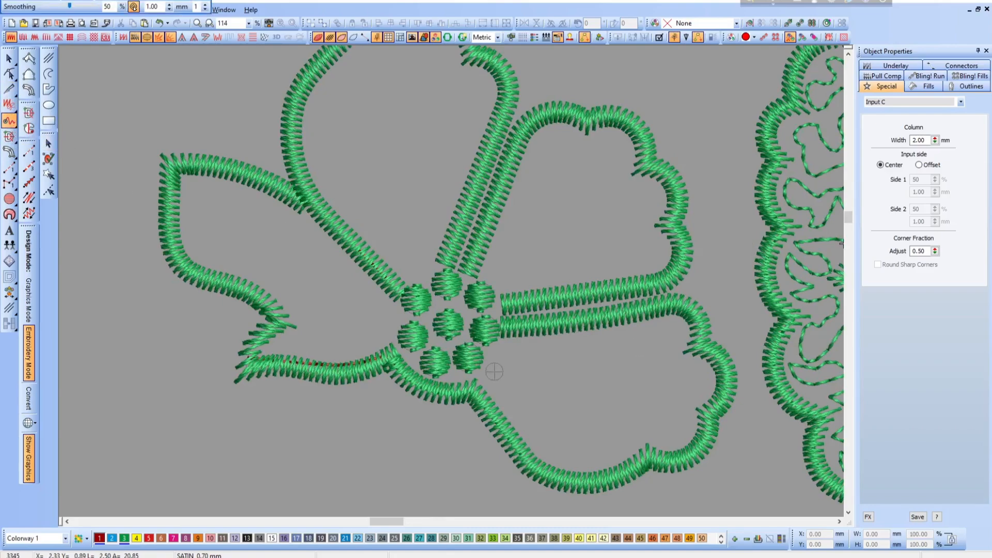
mouse_move(519, 379)
left_mouse_down()
mouse_move(521, 422)
mouse_move(534, 401)
mouse_move(544, 416)
mouse_move(532, 433)
mouse_move(537, 446)
mouse_move(552, 437)
mouse_move(576, 455)
mouse_move(558, 420)
mouse_move(572, 410)
mouse_move(591, 423)
mouse_move(590, 455)
mouse_move(606, 460)
mouse_move(622, 448)
mouse_move(599, 411)
mouse_move(607, 399)
mouse_move(627, 417)
mouse_move(643, 391)
mouse_move(657, 398)
mouse_move(641, 429)
mouse_move(649, 437)
mouse_move(667, 423)
mouse_move(677, 438)
mouse_move(686, 425)
mouse_move(673, 392)
mouse_move(700, 391)
mouse_move(703, 376)
mouse_move(679, 364)
mouse_move(677, 329)
mouse_move(643, 335)
mouse_move(672, 370)
mouse_move(666, 381)
mouse_move(644, 373)
mouse_move(622, 390)
mouse_move(607, 374)
mouse_move(641, 353)
mouse_move(581, 344)
mouse_move(604, 358)
mouse_move(582, 397)
mouse_move(539, 390)
mouse_move(556, 372)
mouse_move(580, 368)
mouse_move(564, 343)
mouse_move(576, 373)
mouse_move(545, 374)
mouse_move(549, 348)
mouse_move(505, 362)
mouse_move(500, 340)
left_mouse_up()
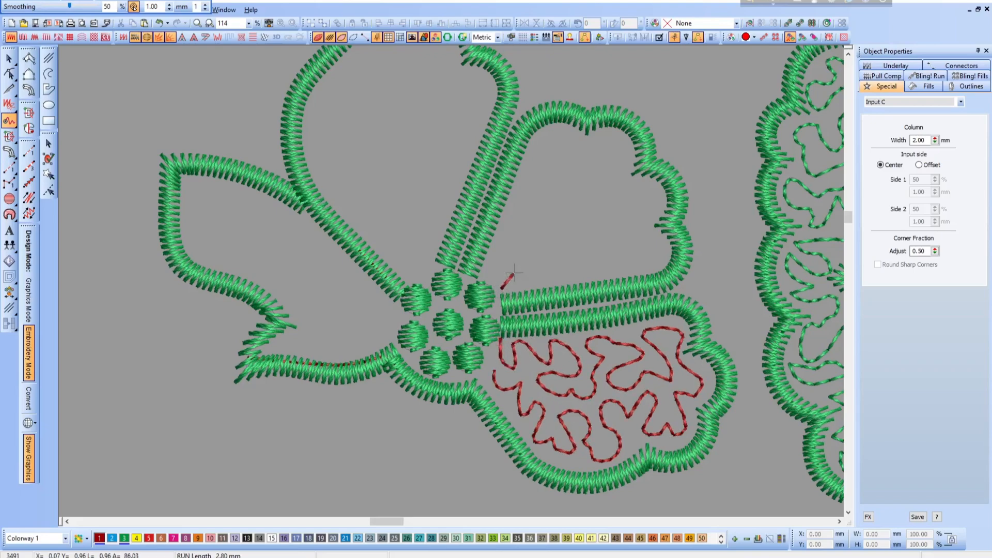
mouse_move(513, 273)
left_mouse_down()
mouse_move(546, 283)
mouse_move(551, 268)
mouse_move(537, 264)
mouse_move(537, 250)
mouse_move(577, 239)
mouse_move(592, 249)
mouse_move(570, 267)
mouse_move(590, 276)
mouse_move(601, 266)
mouse_move(629, 271)
mouse_move(599, 245)
mouse_move(624, 238)
mouse_move(647, 270)
mouse_move(659, 244)
mouse_move(628, 223)
mouse_move(648, 219)
mouse_move(656, 191)
mouse_move(629, 193)
mouse_move(625, 174)
mouse_move(602, 178)
mouse_move(630, 203)
mouse_move(606, 227)
mouse_move(586, 232)
mouse_move(601, 201)
mouse_move(571, 196)
mouse_move(567, 212)
mouse_move(578, 218)
mouse_move(552, 231)
mouse_move(538, 214)
mouse_move(554, 178)
mouse_move(580, 171)
mouse_move(586, 181)
mouse_move(618, 164)
mouse_move(621, 150)
mouse_move(607, 139)
mouse_move(565, 156)
mouse_move(558, 134)
mouse_move(527, 138)
mouse_move(545, 170)
mouse_move(532, 201)
mouse_move(517, 190)
mouse_move(520, 166)
left_mouse_up()
mouse_move(522, 225)
left_mouse_down()
mouse_move(499, 233)
mouse_move(496, 253)
mouse_move(523, 256)
mouse_move(478, 279)
left_mouse_up()
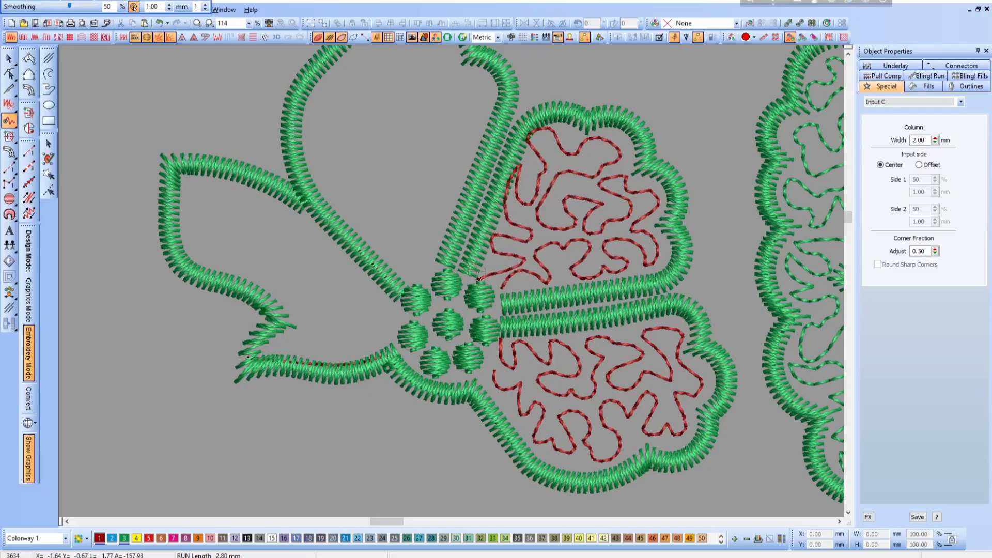
- Draw a freehand run-stitch meander that fills the pointed upper petal from its base back to its base
key("shift+z")
key("b")
left_click_drag(525, 357, 526, 359)
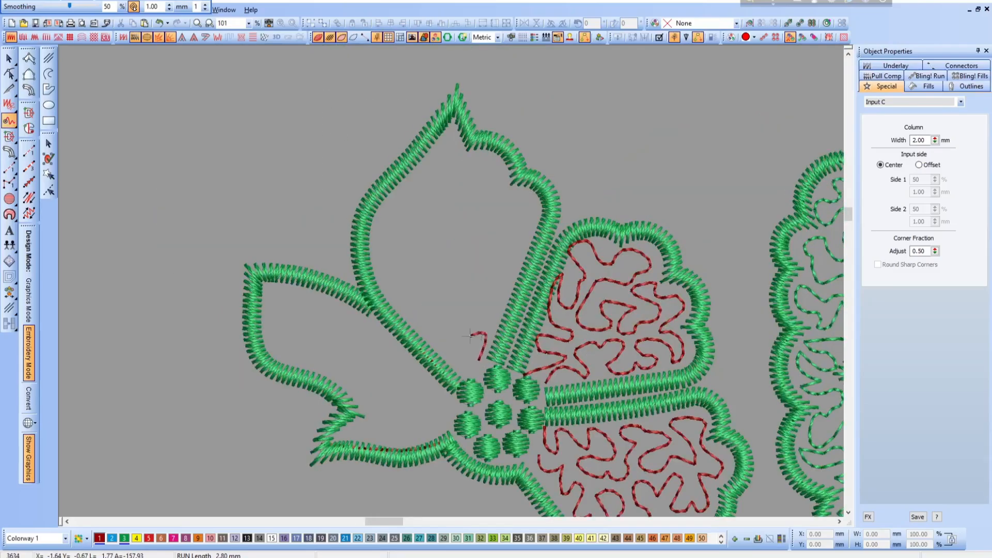
mouse_move(469, 336)
left_mouse_down()
mouse_move(460, 316)
mouse_move(471, 316)
mouse_move(475, 283)
mouse_move(486, 324)
mouse_move(503, 280)
mouse_move(461, 258)
mouse_move(494, 256)
mouse_move(479, 230)
mouse_move(499, 225)
mouse_move(506, 264)
mouse_move(532, 206)
mouse_move(503, 199)
mouse_move(518, 210)
mouse_move(515, 225)
mouse_move(492, 217)
mouse_move(481, 199)
mouse_move(505, 185)
mouse_move(501, 171)
mouse_move(465, 160)
mouse_move(455, 168)
mouse_move(477, 182)
mouse_move(468, 205)
mouse_move(445, 199)
mouse_move(451, 162)
mouse_move(464, 152)
mouse_move(451, 139)
mouse_move(407, 188)
mouse_move(429, 181)
mouse_move(429, 208)
mouse_move(448, 224)
mouse_move(477, 213)
mouse_move(463, 238)
mouse_move(438, 241)
mouse_move(413, 216)
mouse_move(413, 198)
mouse_move(388, 199)
mouse_move(388, 231)
mouse_move(408, 192)
mouse_move(386, 204)
mouse_move(381, 247)
mouse_move(423, 236)
mouse_move(389, 261)
mouse_move(395, 286)
mouse_move(441, 255)
mouse_move(451, 269)
mouse_move(400, 306)
mouse_move(445, 311)
mouse_move(434, 333)
mouse_move(483, 362)
mouse_move(465, 375)
left_mouse_up()
- Draw a freehand run-stitch meander through the leftmost petal and continue it under the center circles to the lower petal
key("shift+z")
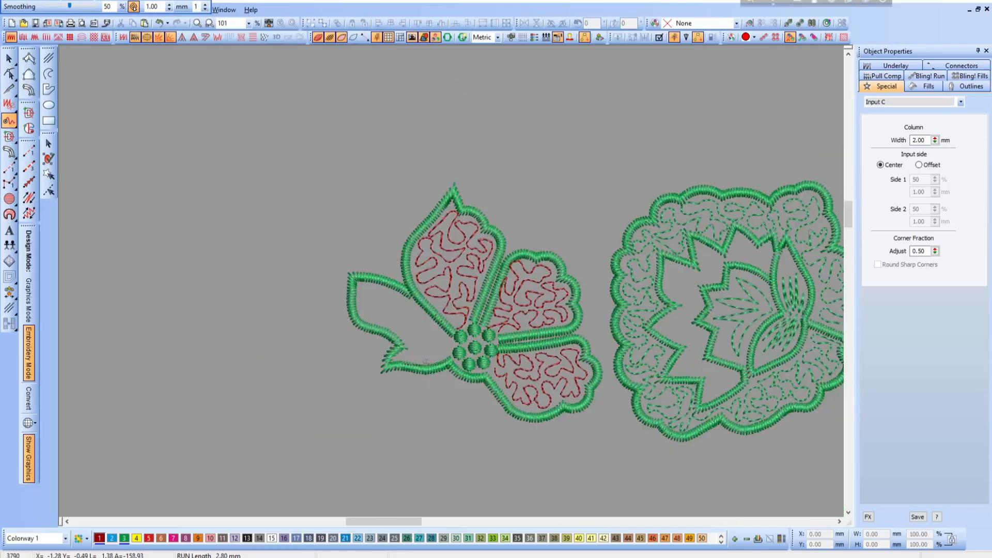
key("b")
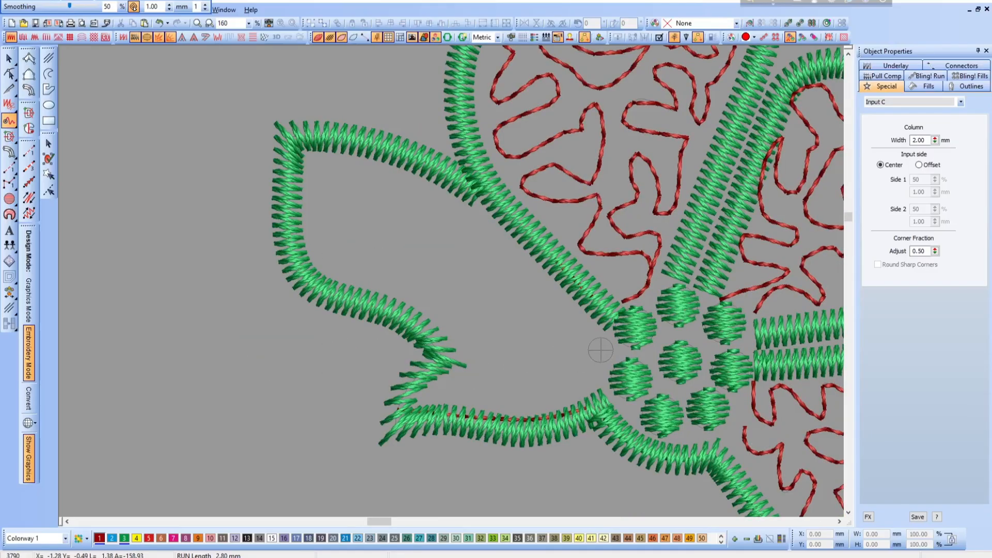
mouse_move(601, 349)
left_mouse_down()
mouse_move(562, 310)
mouse_move(551, 336)
mouse_move(531, 308)
mouse_move(532, 264)
mouse_move(511, 298)
mouse_move(483, 274)
left_mouse_up()
mouse_move(476, 212)
left_mouse_down()
mouse_move(451, 250)
mouse_move(417, 187)
mouse_move(387, 224)
mouse_move(376, 216)
mouse_move(381, 177)
mouse_move(309, 156)
mouse_move(312, 189)
mouse_move(346, 184)
mouse_move(362, 206)
mouse_move(365, 227)
mouse_move(331, 223)
mouse_move(323, 206)
mouse_move(311, 219)
mouse_move(327, 253)
mouse_move(356, 277)
mouse_move(382, 253)
mouse_move(370, 238)
mouse_move(394, 216)
mouse_move(417, 217)
mouse_move(397, 235)
mouse_move(413, 257)
mouse_move(465, 256)
mouse_move(465, 289)
mouse_move(392, 279)
mouse_move(440, 319)
mouse_move(460, 320)
mouse_move(472, 295)
mouse_move(502, 303)
mouse_move(486, 339)
mouse_move(512, 329)
mouse_move(527, 338)
mouse_move(500, 362)
mouse_move(467, 341)
mouse_move(467, 376)
mouse_move(433, 387)
mouse_move(478, 394)
mouse_move(492, 379)
mouse_move(509, 405)
mouse_move(542, 405)
mouse_move(523, 378)
mouse_move(540, 350)
mouse_move(551, 390)
mouse_move(576, 391)
mouse_move(567, 342)
mouse_move(590, 388)
mouse_move(609, 378)
mouse_move(642, 425)
mouse_move(718, 429)
left_mouse_up()
- Select all the red run-stitch meanders in the petals and recolor them green (color 3)
key("shift+z")
key("shift+z")
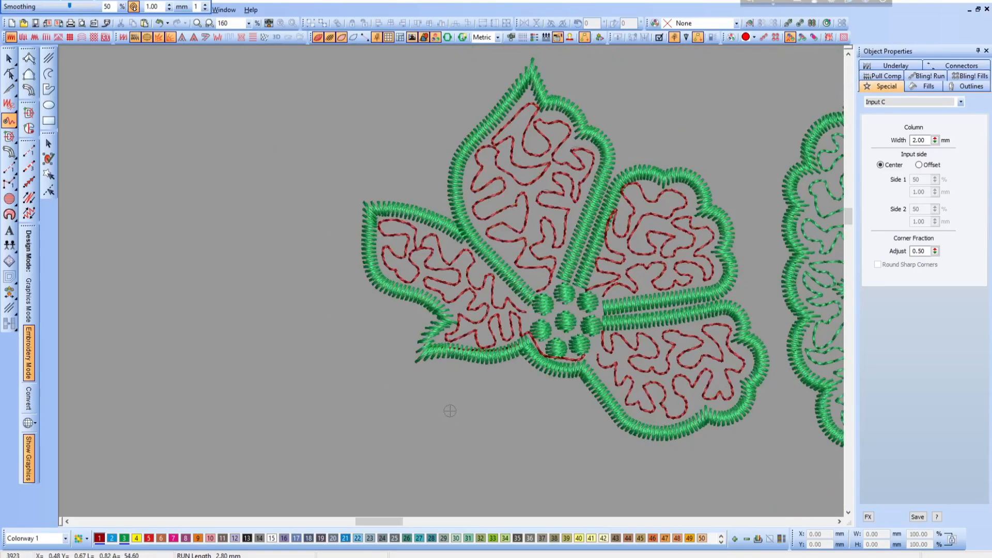
key("b")
mouse_move(389, 194)
left_mouse_down()
mouse_move(553, 290)
mouse_move(668, 382)
left_mouse_up()
key("Return")
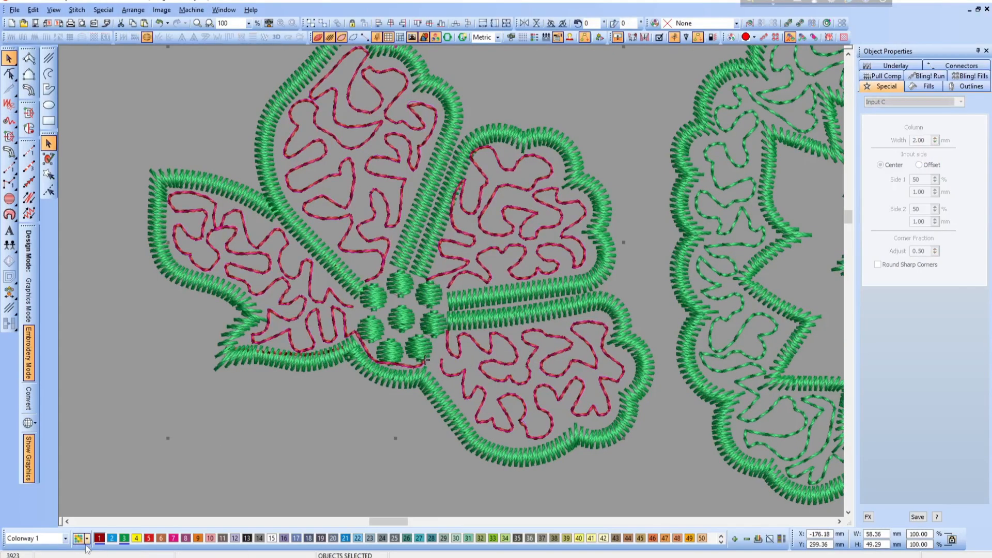
left_click(125, 540)
key("Escape")
- Smooth the meander loops near the pointed petal's right edge by shifting two nodes and deleting the extra node in the upper loop
key("shift+z")
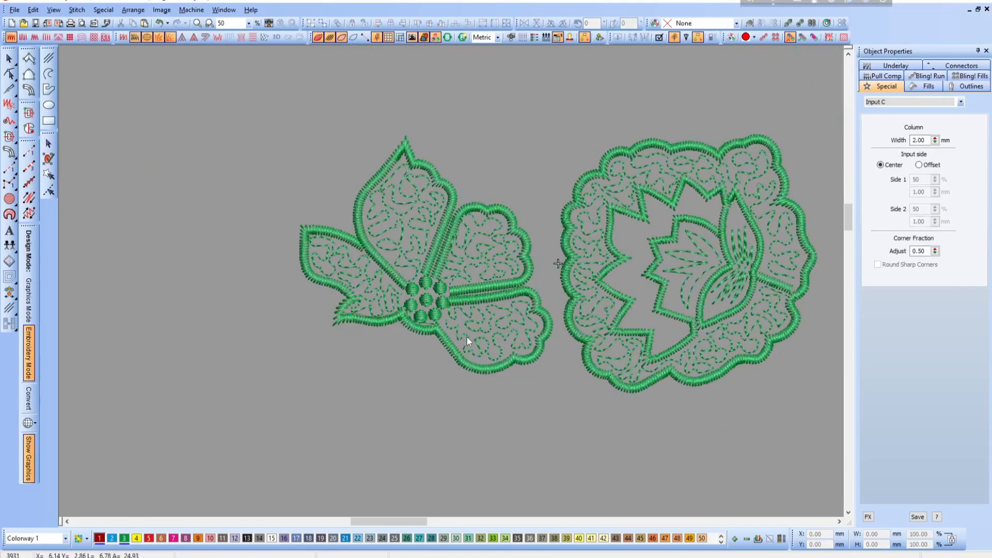
left_click_drag(359, 195, 558, 264)
left_click(461, 431)
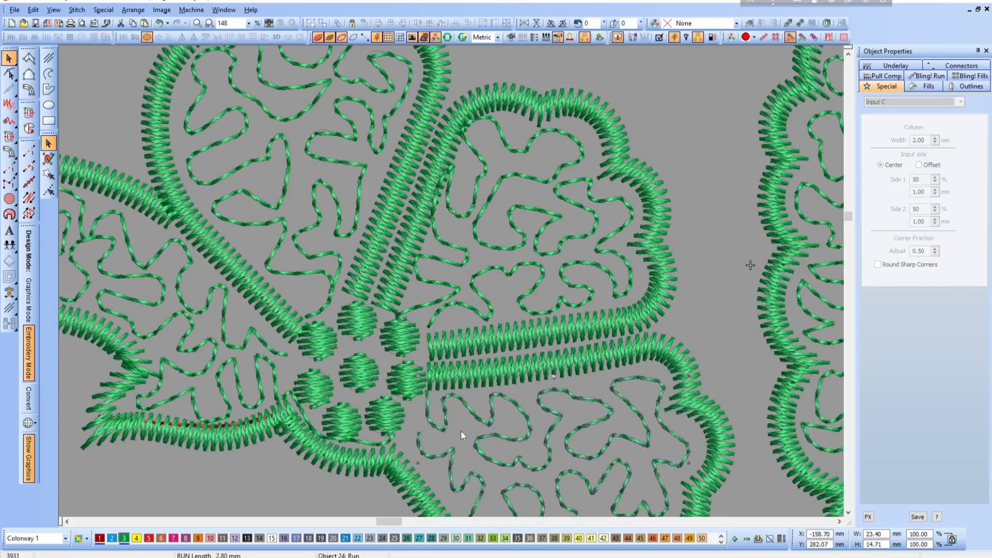
key("Escape")
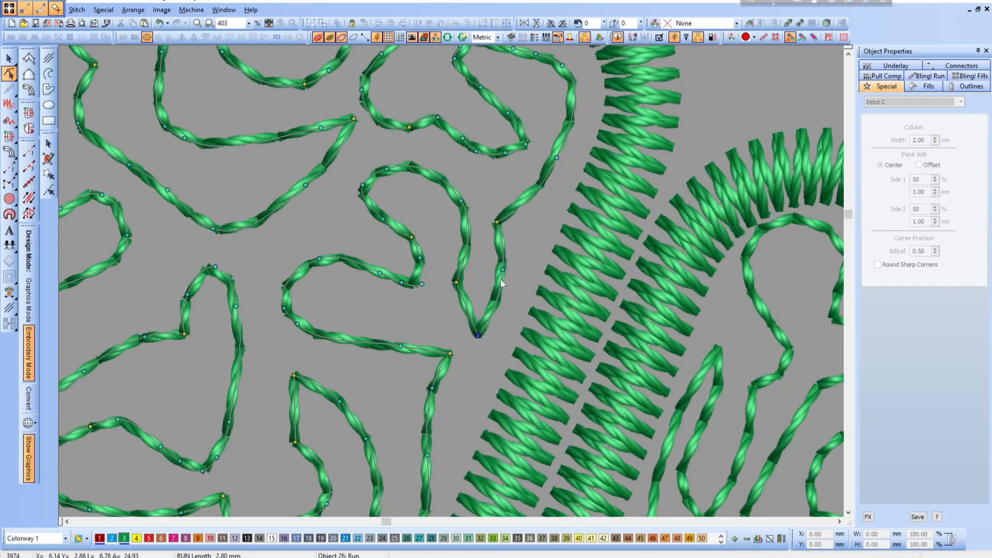
left_click(505, 270)
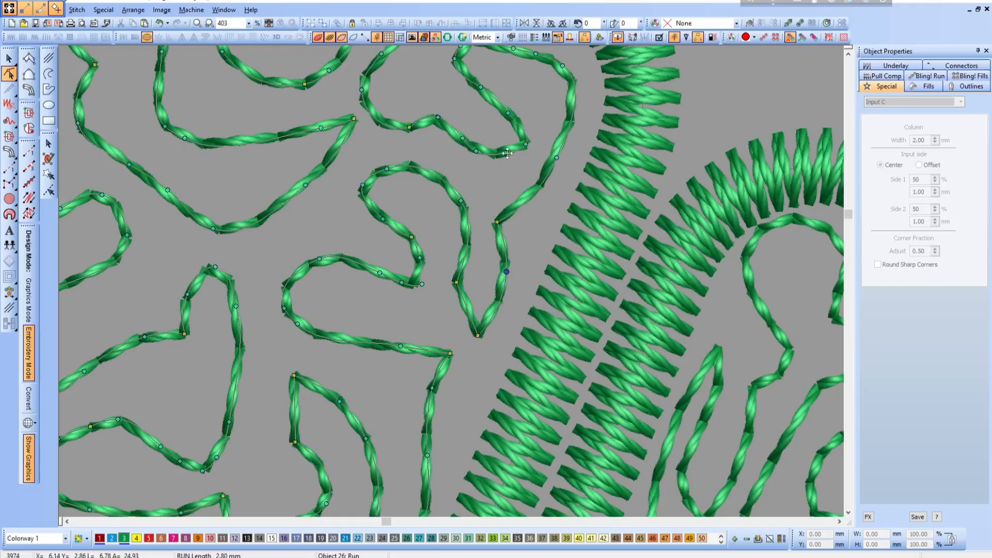
left_click_drag(507, 153, 502, 173)
left_click(475, 151)
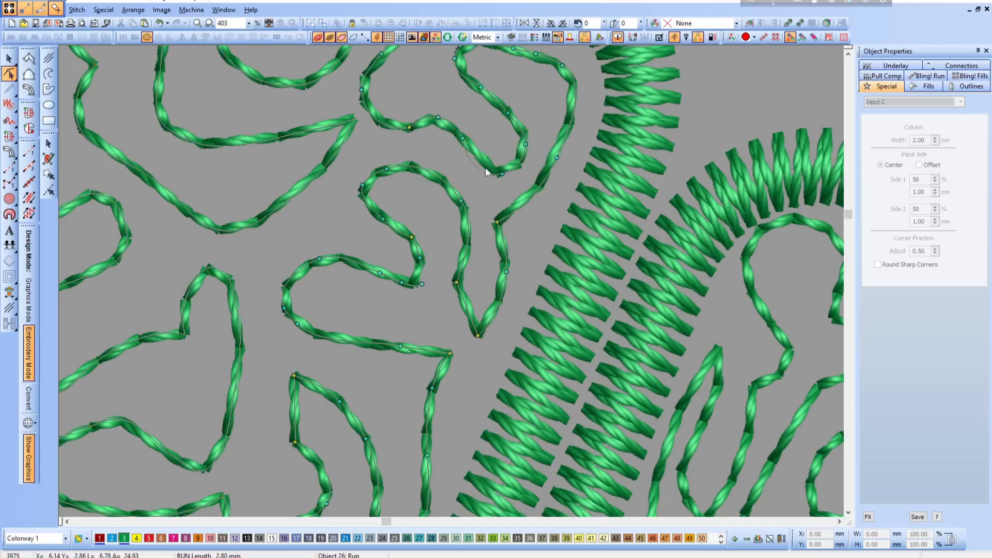
- Reshape the pointed petal's upper meander loop by repositioning its nodes, and turn the loop's inner right bend into a corner
scroll(501, 231, "up", 3)
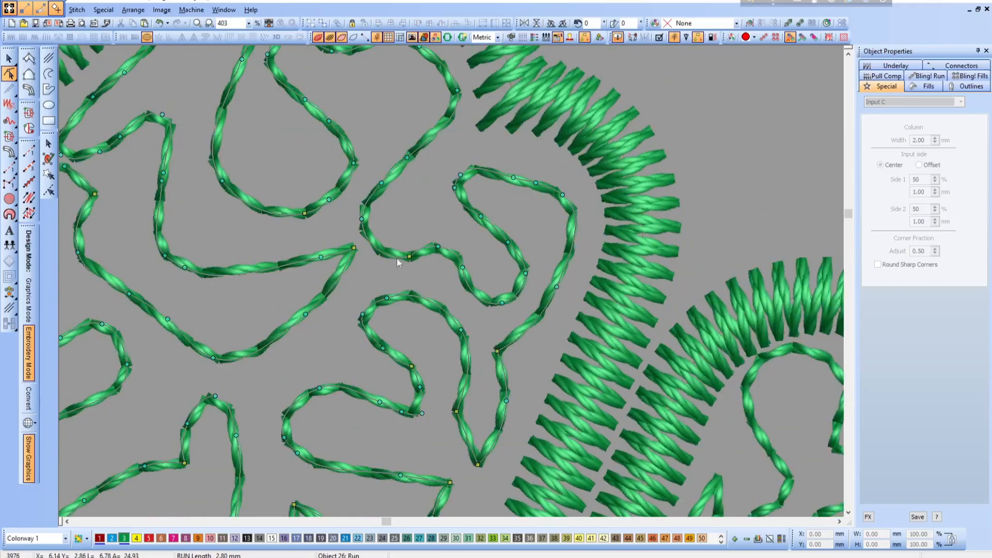
scroll(473, 179, "up", 2)
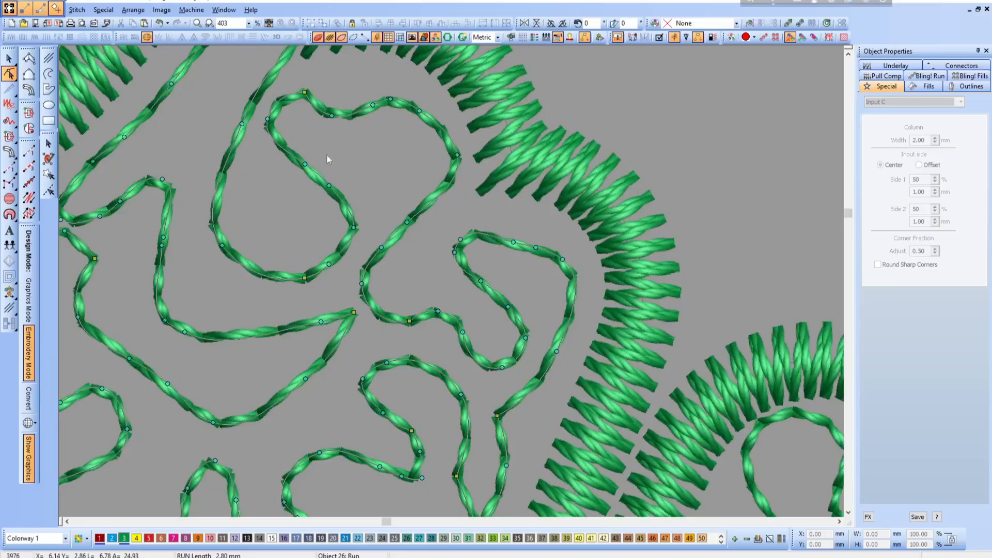
left_click_drag(330, 116, 354, 125)
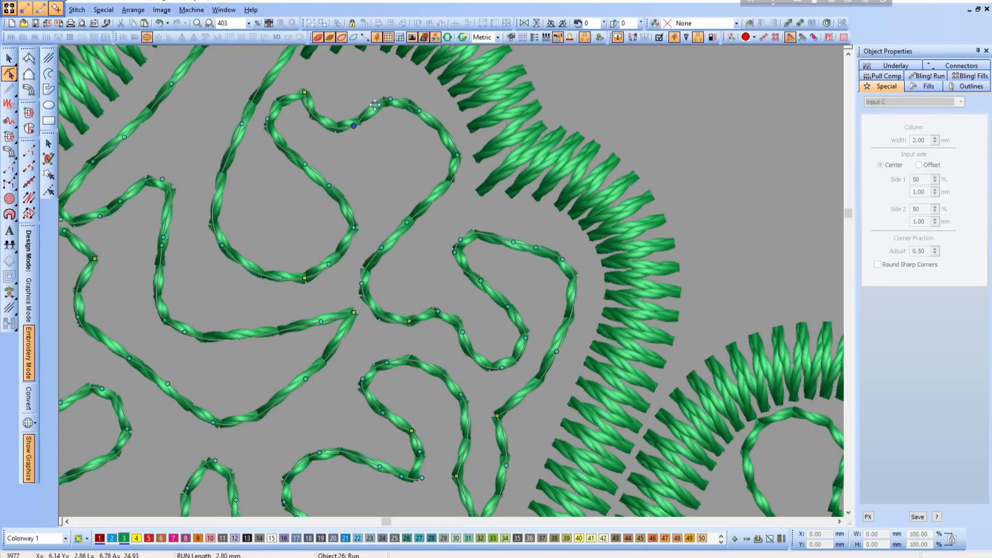
left_click_drag(329, 186, 295, 188)
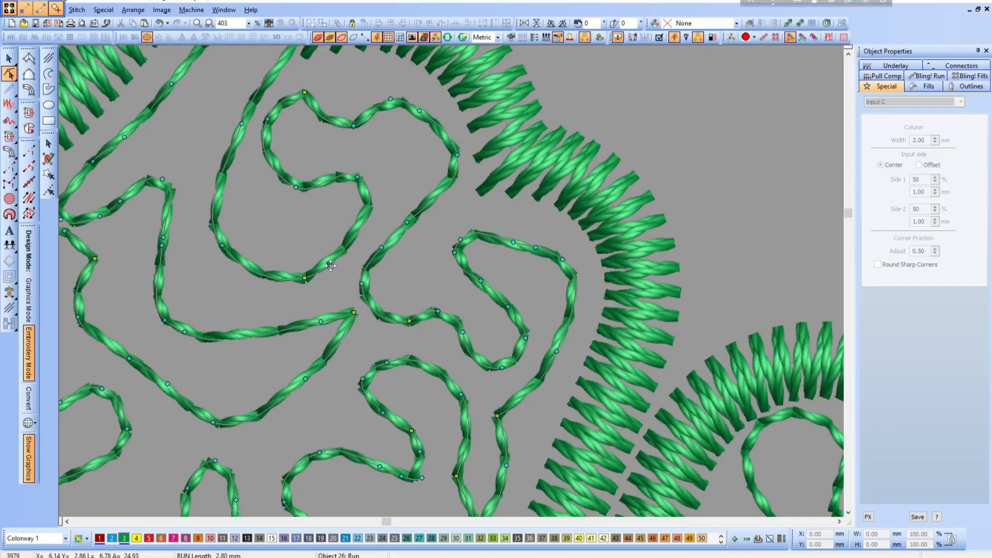
left_click_drag(331, 265, 339, 251)
left_click(358, 176)
key("space")
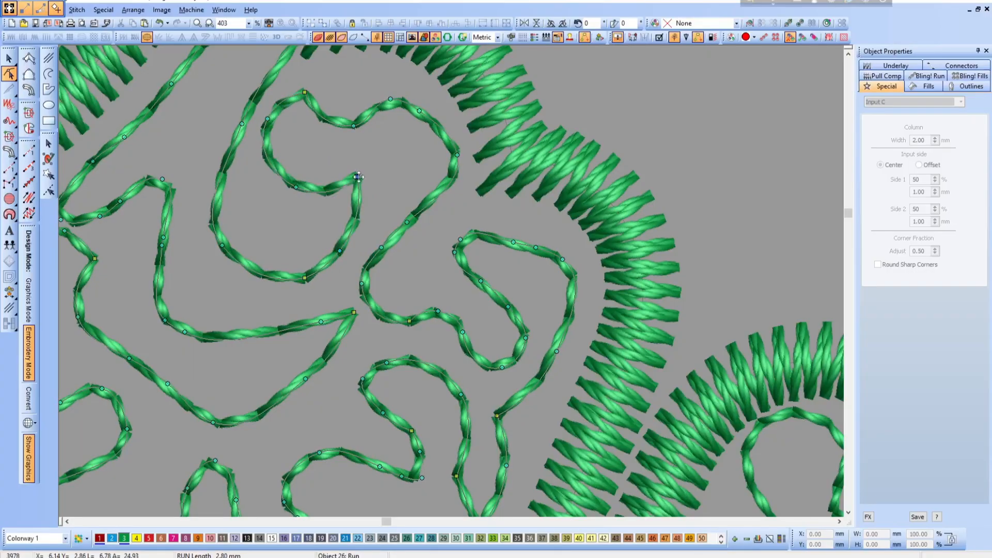
left_click_drag(369, 172, 378, 162)
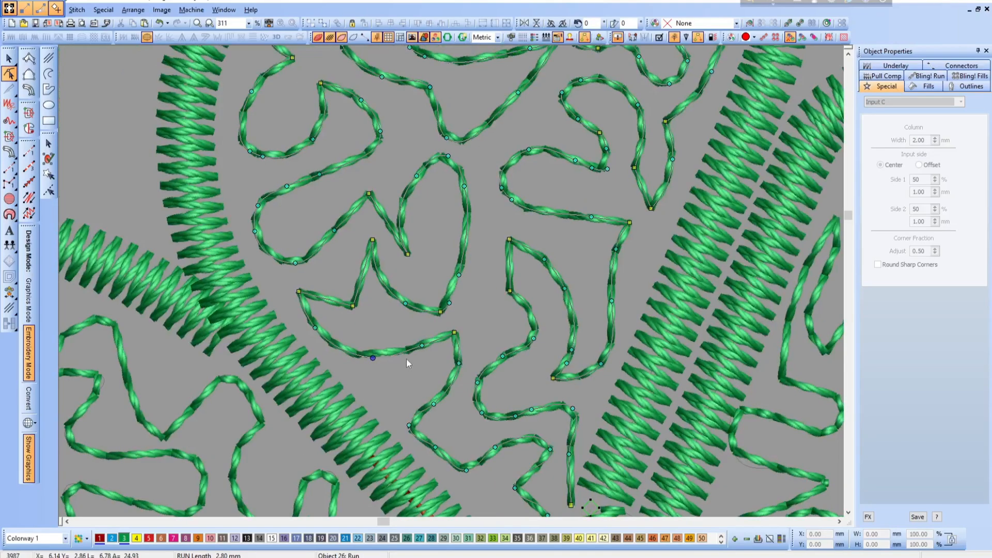
- Even out the pointed petal's lower meander curve by deleting one node and repositioning the nodes along the bend below it
left_click(423, 346)
key("Delete")
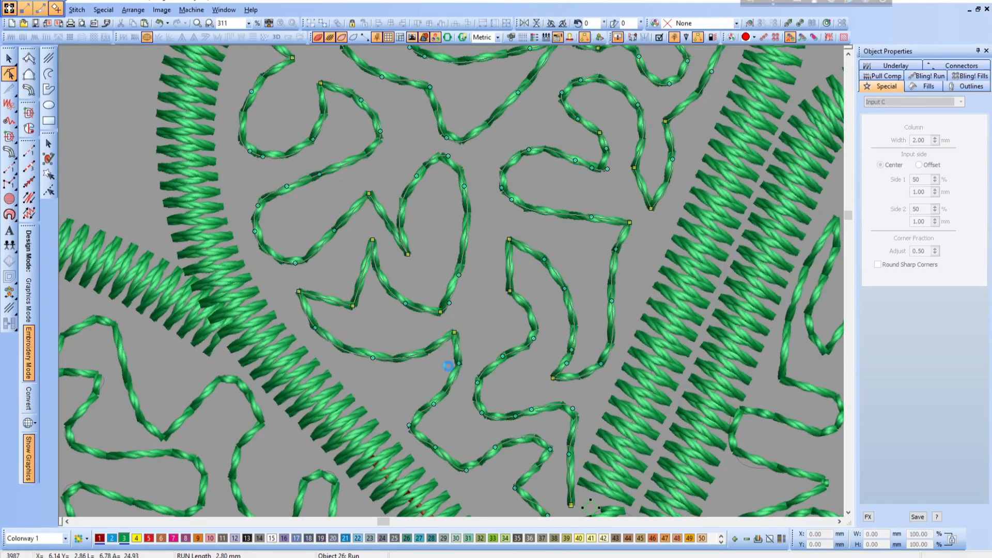
left_click_drag(456, 334, 454, 335)
mouse_move(409, 426)
left_mouse_down()
mouse_move(401, 417)
mouse_move(420, 415)
left_mouse_up()
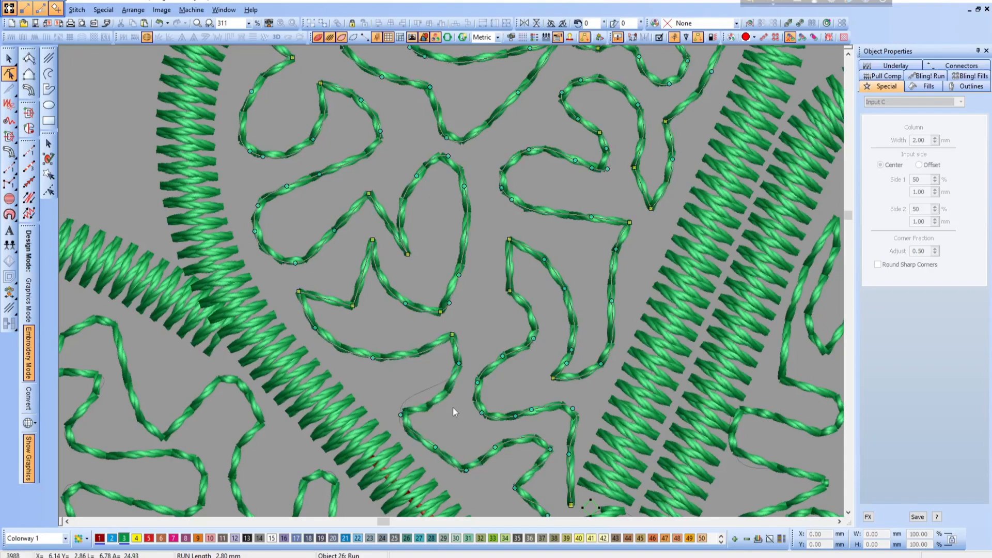
left_click(444, 381)
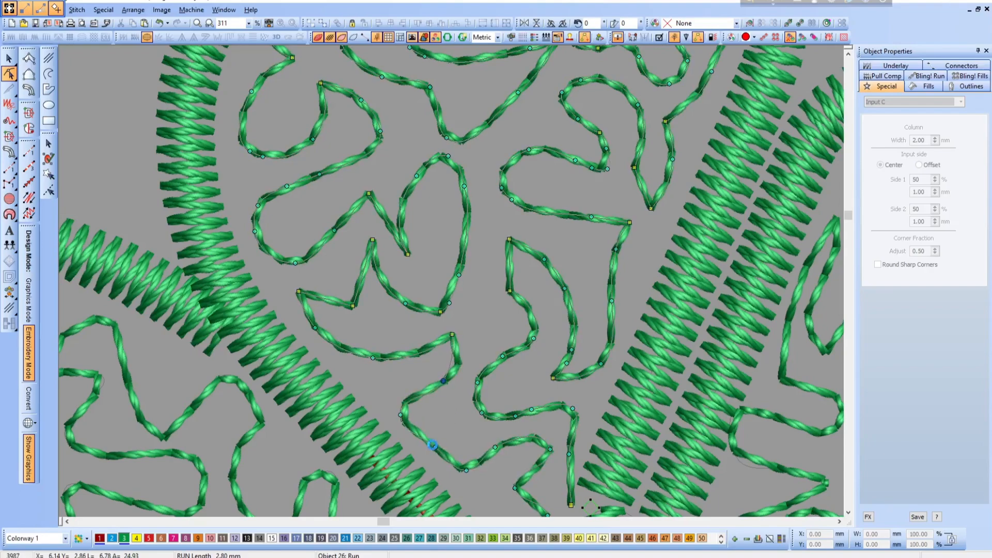
left_click_drag(433, 444, 448, 431)
- Reshape the meander's end at the pointed petal's base into a zigzag by moving its nodes and deleting the surplus ones
scroll(580, 421, "down", 5)
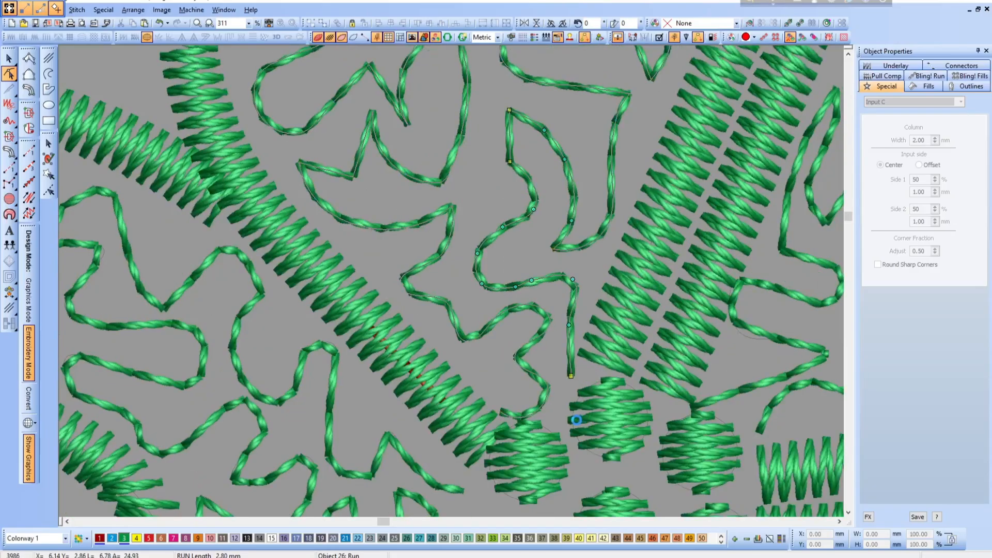
left_click_drag(514, 300, 546, 289)
left_click(552, 297)
left_click(545, 312)
mouse_move(547, 322)
left_mouse_down()
mouse_move(543, 336)
mouse_move(551, 327)
left_mouse_up()
key("Delete")
left_click_drag(499, 303, 492, 305)
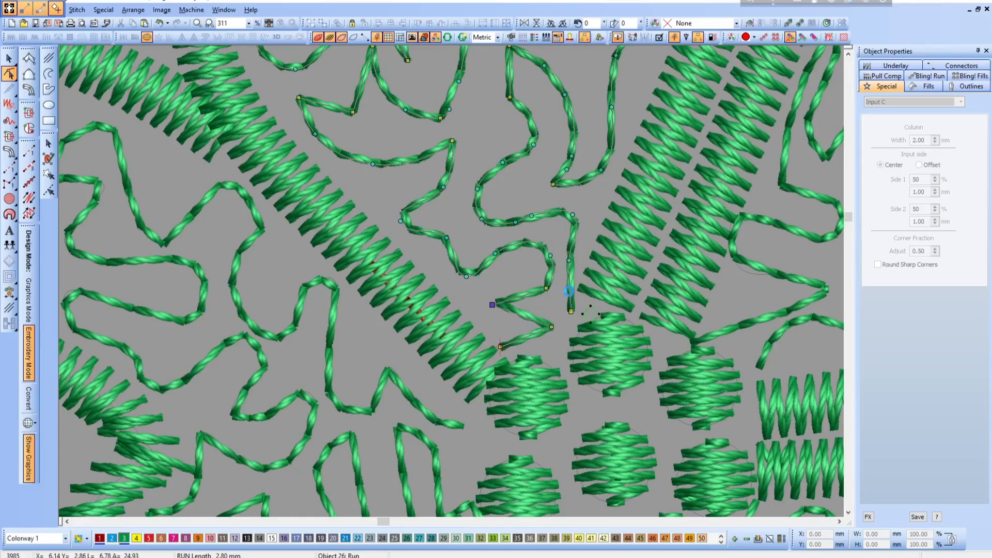
left_click_drag(547, 288, 544, 293)
- Select the leftmost petal's meander for node editing and move its end node near the center circles slightly up and outward
key("shift+z")
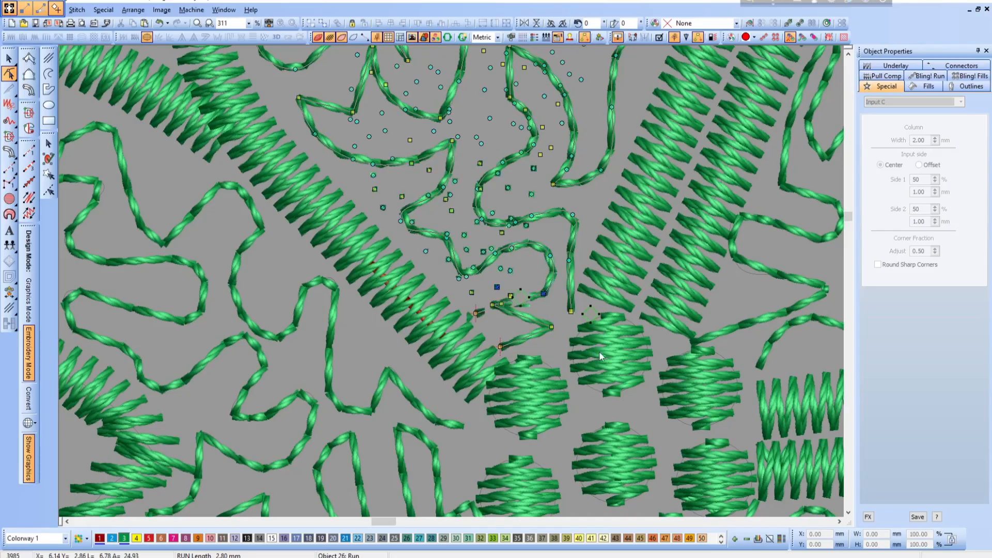
scroll(599, 347, "up", 2)
scroll(577, 340, "down", 1)
scroll(578, 340, "down", 1)
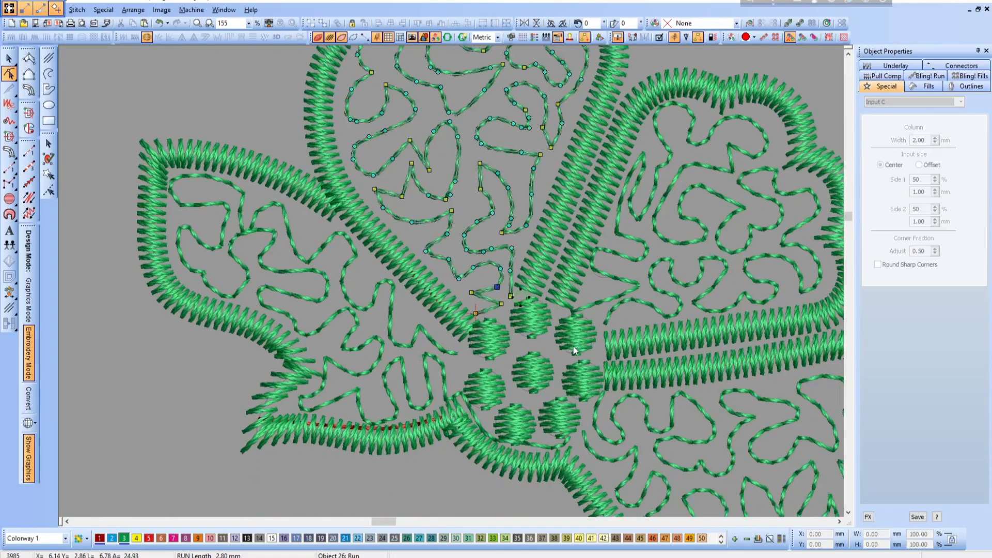
left_click(404, 345)
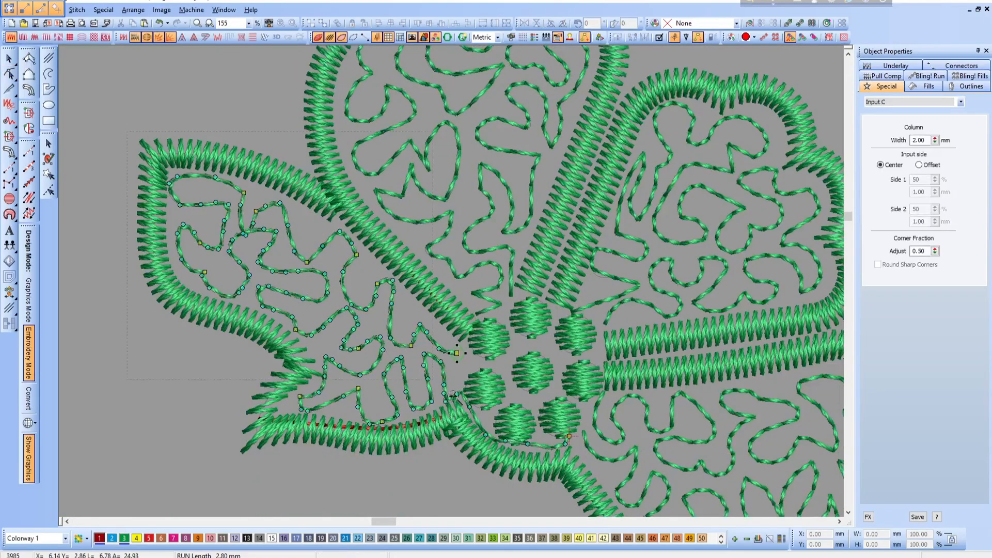
scroll(562, 393, "up", 1)
mouse_move(674, 398)
left_mouse_down()
mouse_move(714, 402)
mouse_move(686, 384)
left_mouse_up()
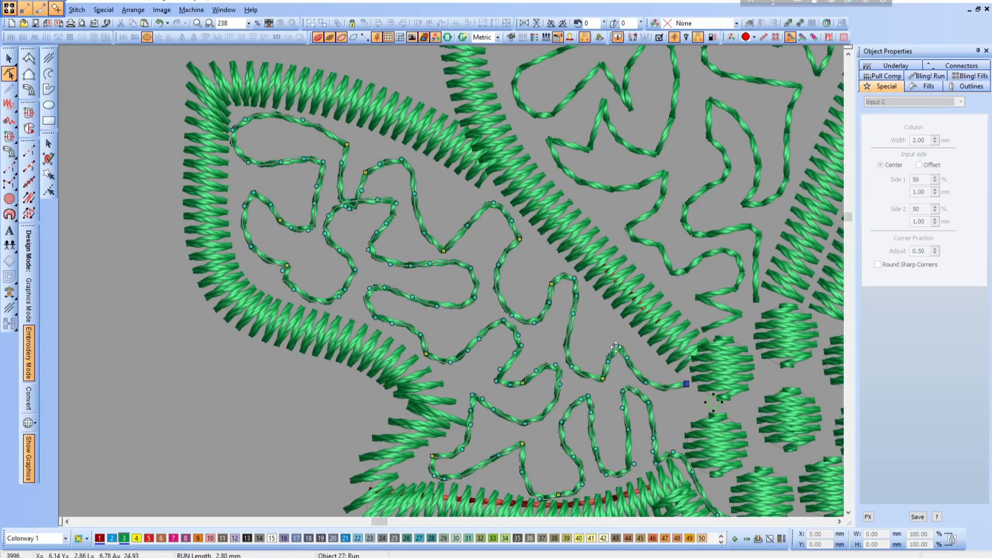
- Reshape the leftmost petal's meander along its upper edge into pointed bends, and move the touching loop's node up from the neighbouring loop
left_click_drag(616, 346, 606, 324)
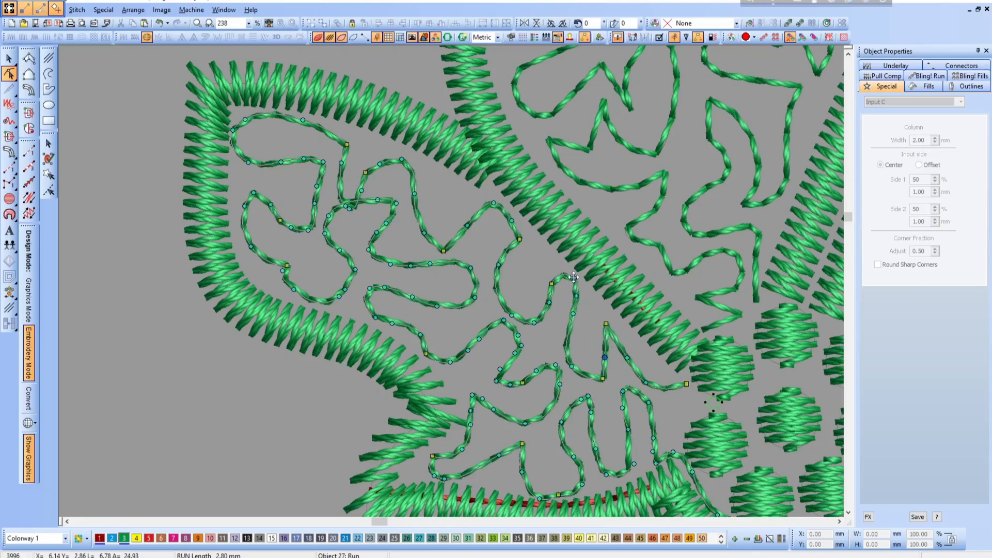
left_click_drag(574, 277, 566, 270)
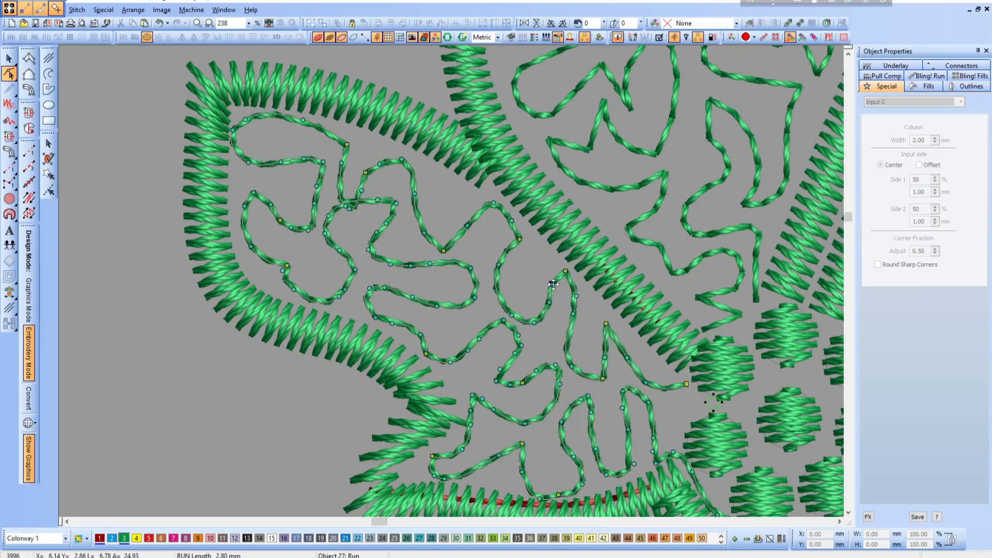
left_click_drag(518, 239, 540, 261)
left_click_drag(512, 316, 504, 303)
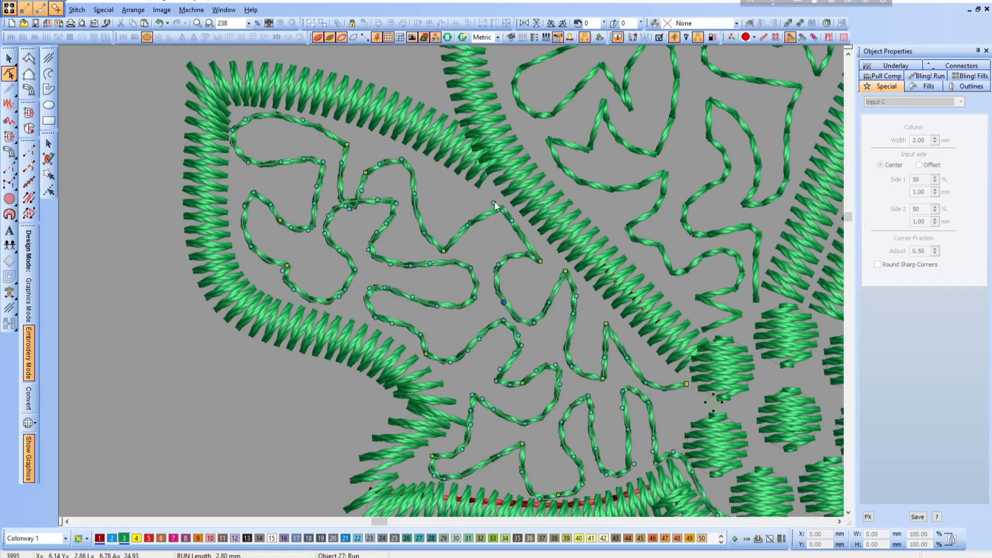
left_click_drag(494, 206, 479, 237)
key("space")
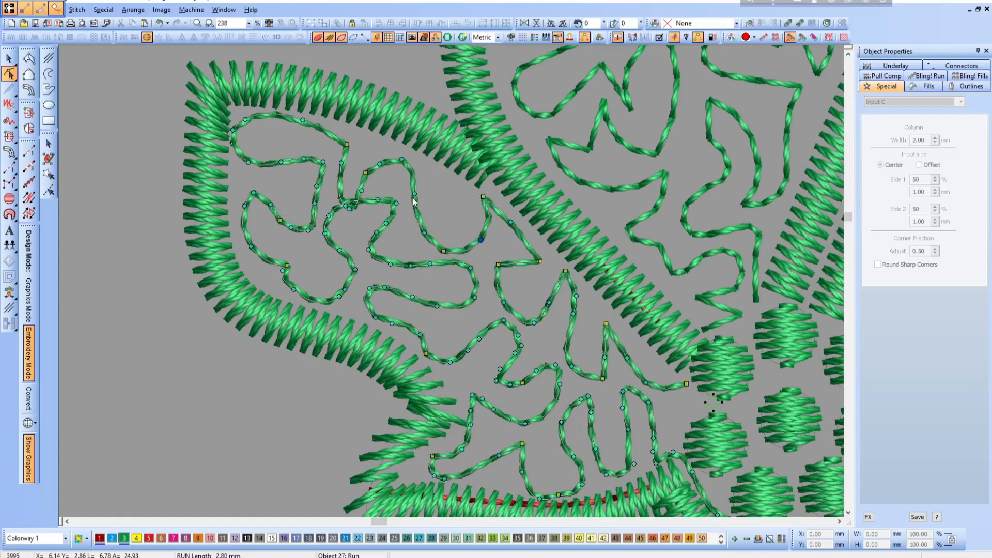
left_click(348, 205)
left_click_drag(346, 206, 351, 192)
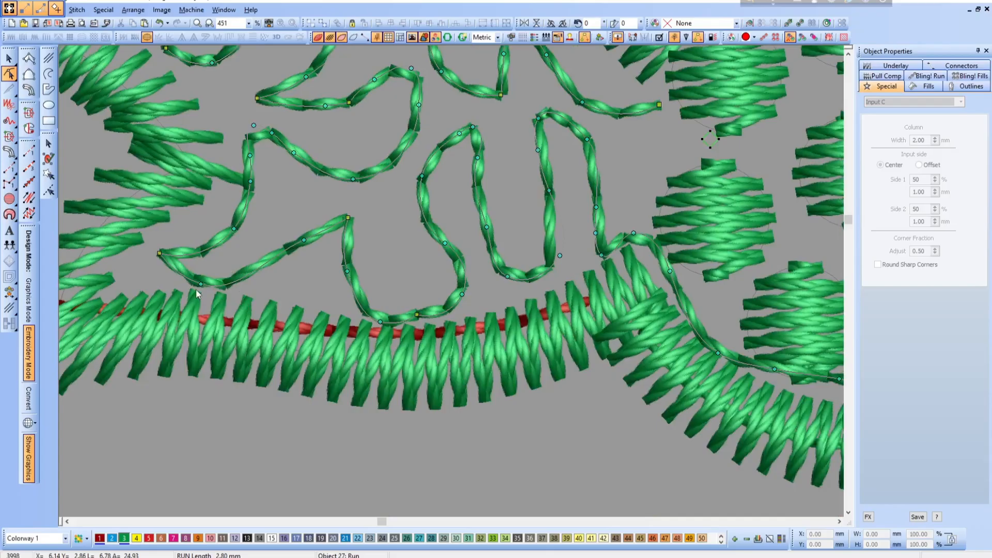
- Smooth the lower-left bends of the meander by repositioning the nodes just above the red run along the petal's lower edge
left_click_drag(201, 284, 237, 275)
left_click_drag(304, 240, 293, 256)
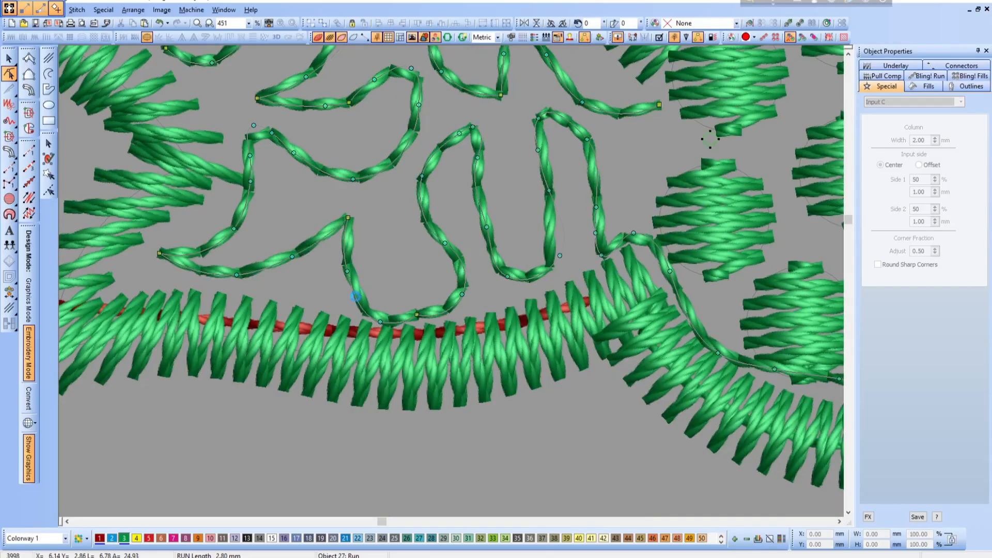
left_click_drag(378, 322, 471, 300)
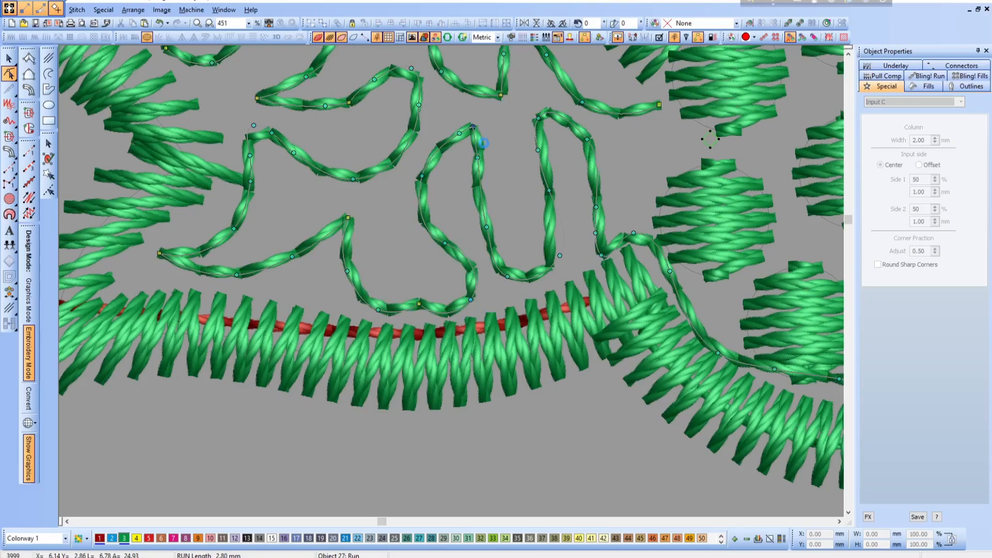
- Widen the narrow U-shaped loop in the meander's lower part, pulling its upper left tip and lower right bend outward into corners
left_click_drag(472, 128, 492, 117)
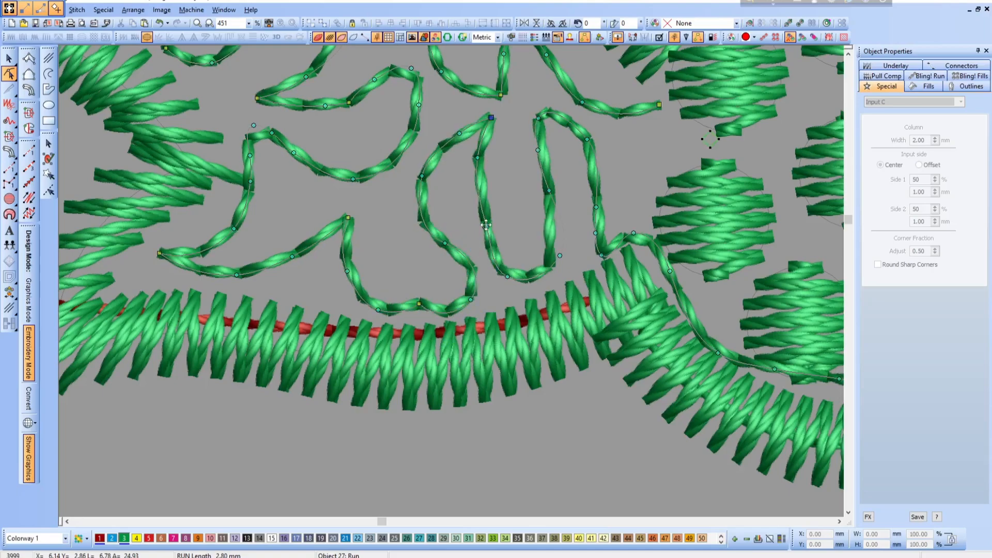
left_click_drag(486, 225, 480, 219)
left_click_drag(477, 158, 483, 161)
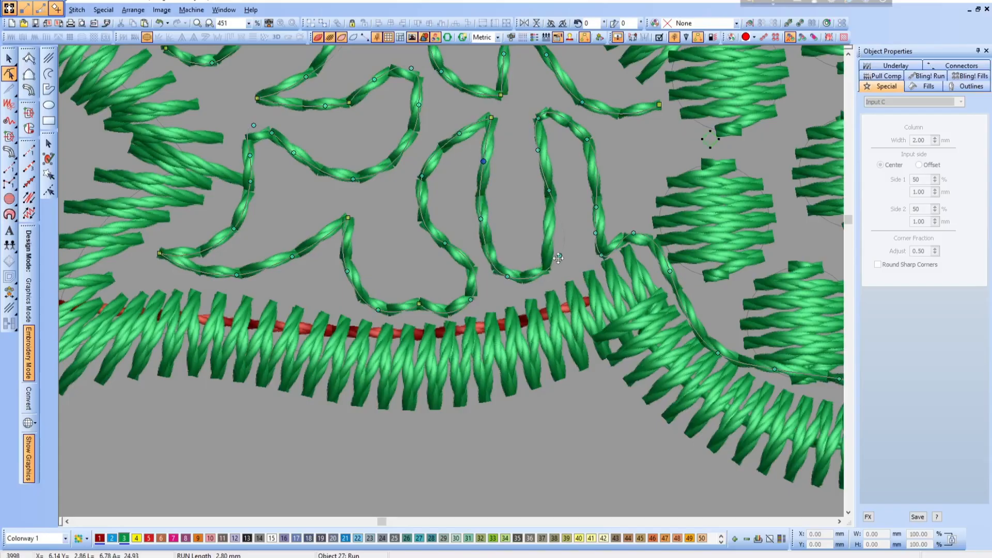
left_click_drag(559, 256, 571, 265)
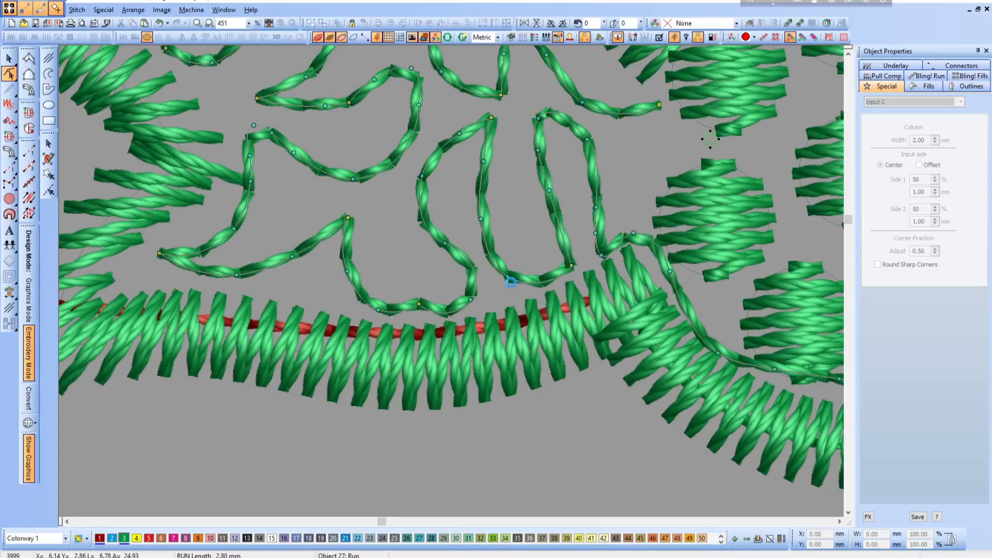
left_click_drag(509, 276, 514, 269)
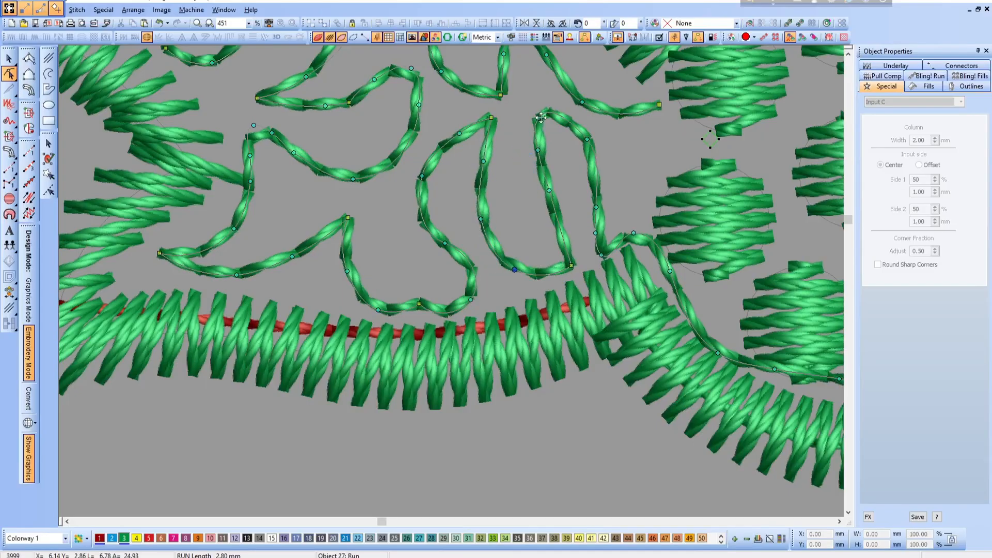
- Adjust the last narrow meander loop by extending its tip into a point and repositioning the nodes along its inner side
left_click_drag(541, 117, 534, 103)
key("ctrl+z")
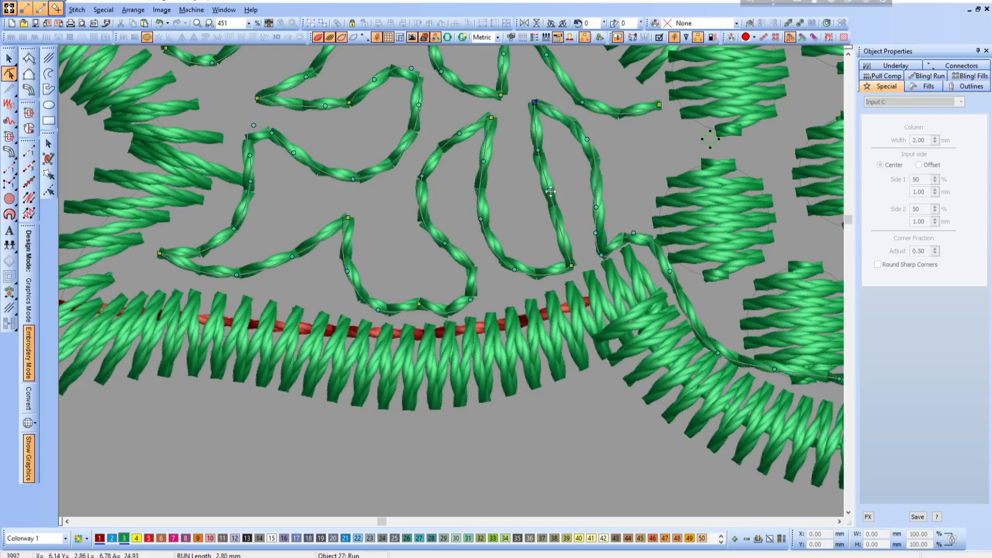
left_click_drag(551, 192, 537, 202)
left_click_drag(538, 152, 546, 156)
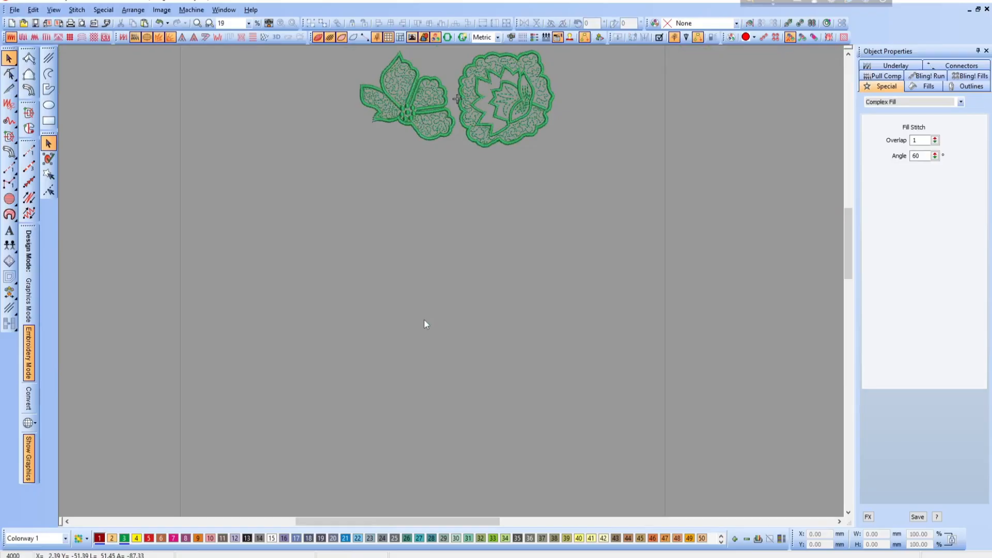
- Paste the copied sand and brick-red flower as a group and place it just below the two green motifs
key("ctrl+v")
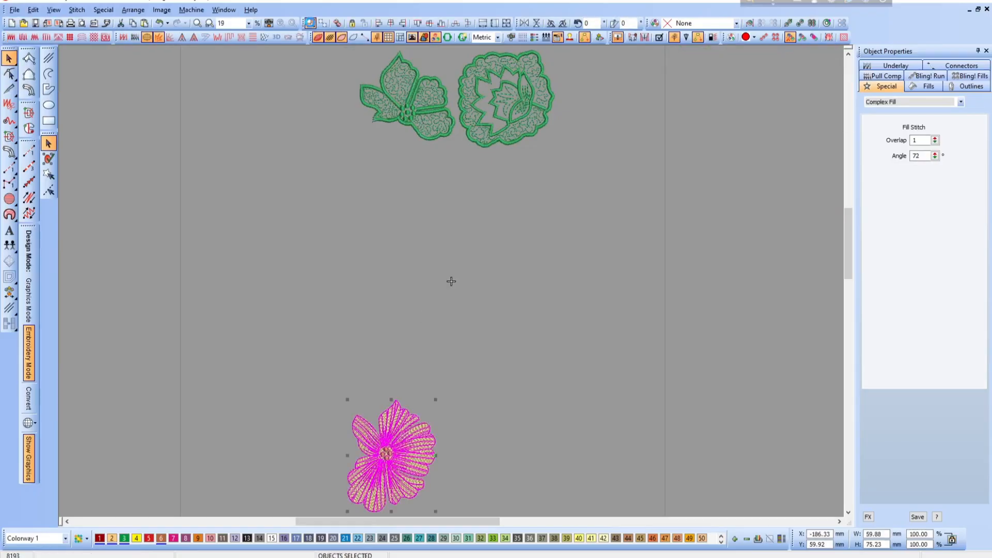
key("ctrl+g")
left_click_drag(395, 451, 455, 190)
left_click(448, 310)
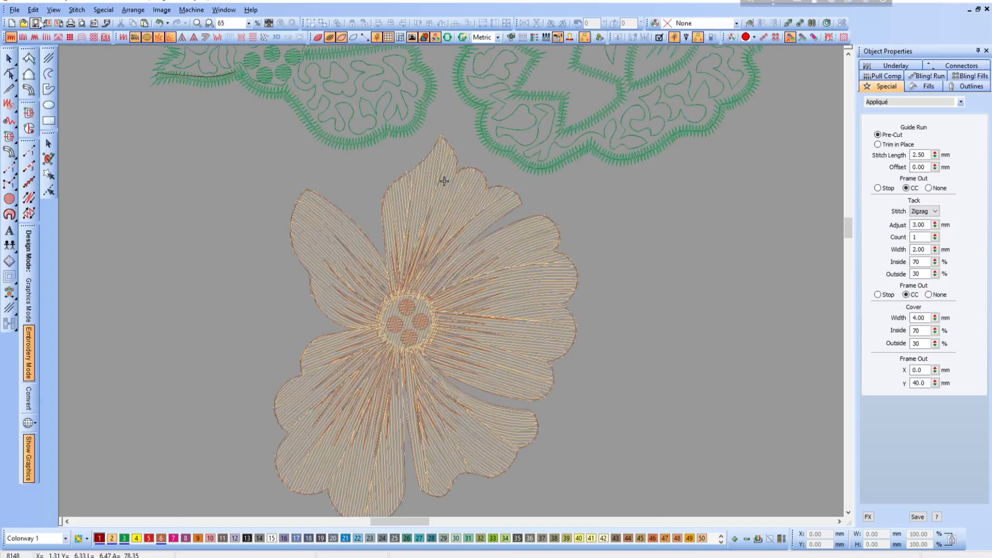
- Filter the view to the Sand thread only and delete all sand-colored objects of the pasted flower
left_click(53, 10)
left_click(92, 135)
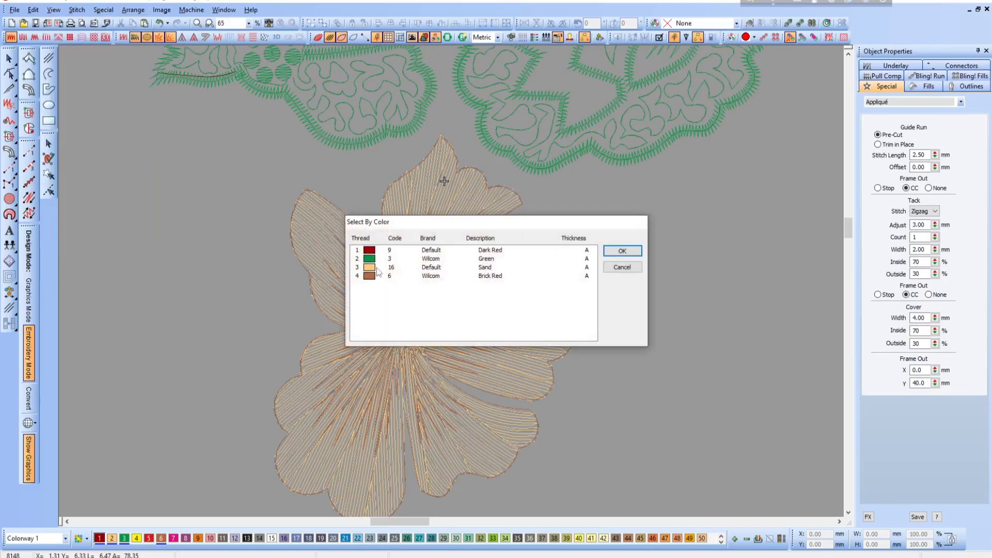
left_click(370, 269)
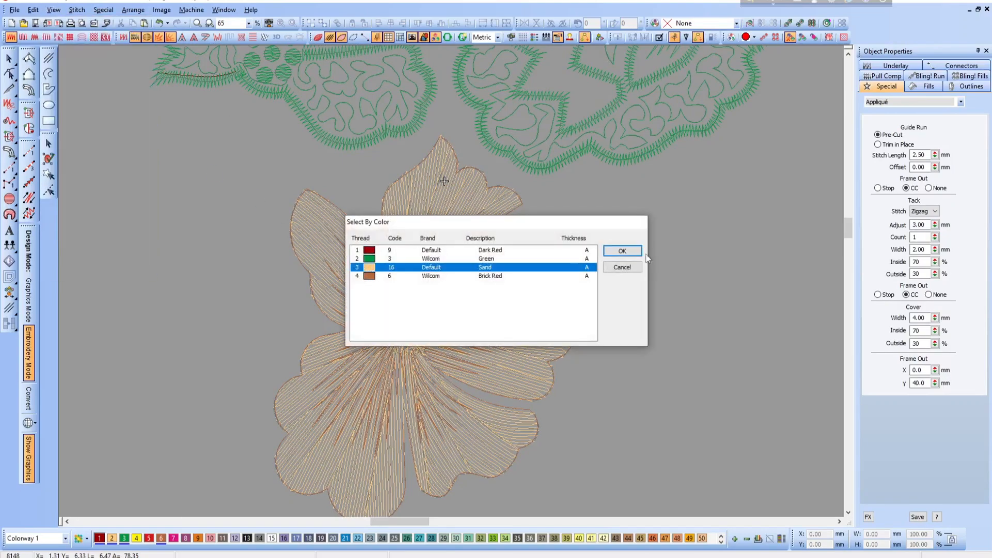
left_click(631, 252)
scroll(196, 156, "down", 1)
left_click_drag(196, 156, 591, 455)
key("Delete")
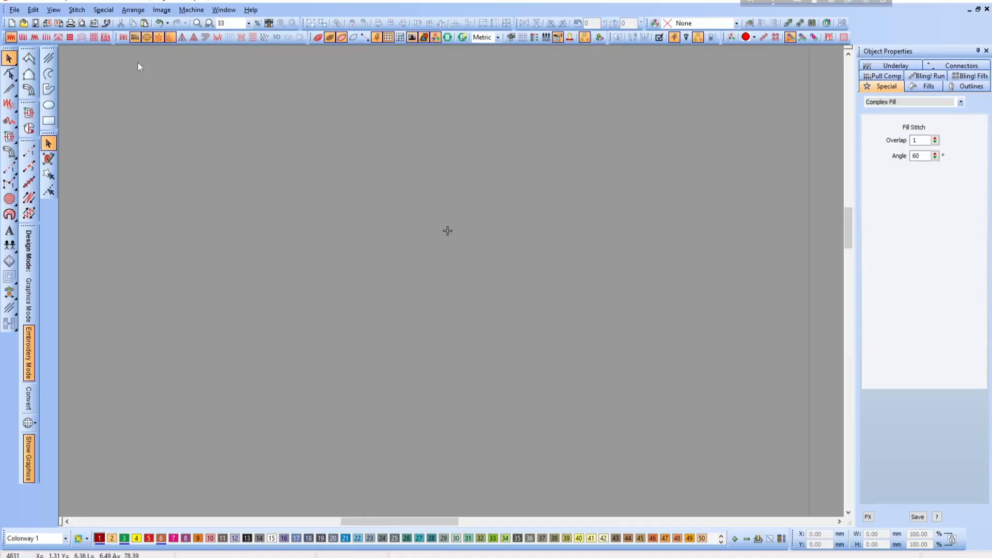
- Restore the Dark Red, Green and Brick Red threads to view with Select By Color
left_click(53, 10)
left_click(92, 134)
left_click_drag(373, 252, 370, 296)
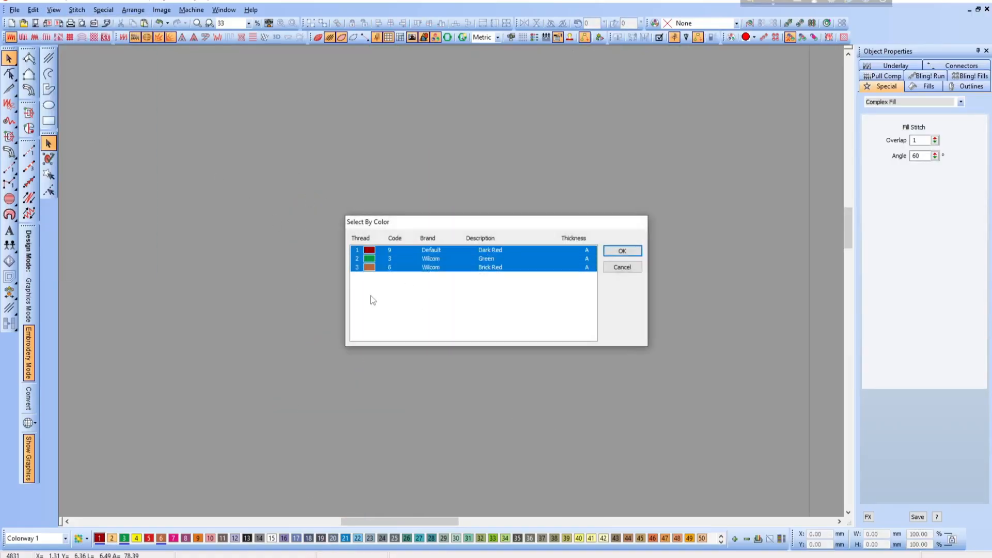
left_click(640, 255)
scroll(548, 421, "up", 1)
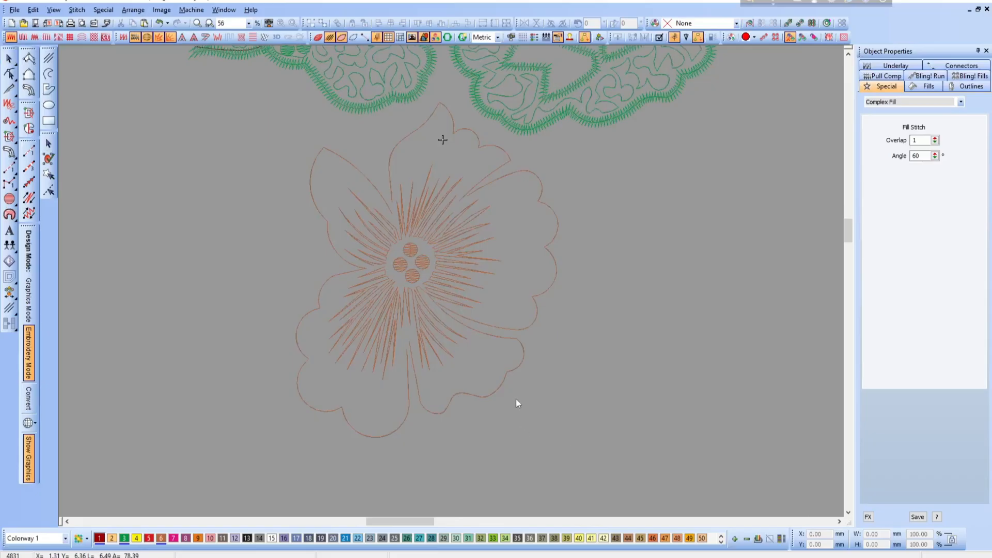
- Convert the run outlines of the new flower's upper and right petals to Input C satin columns
left_click(399, 162)
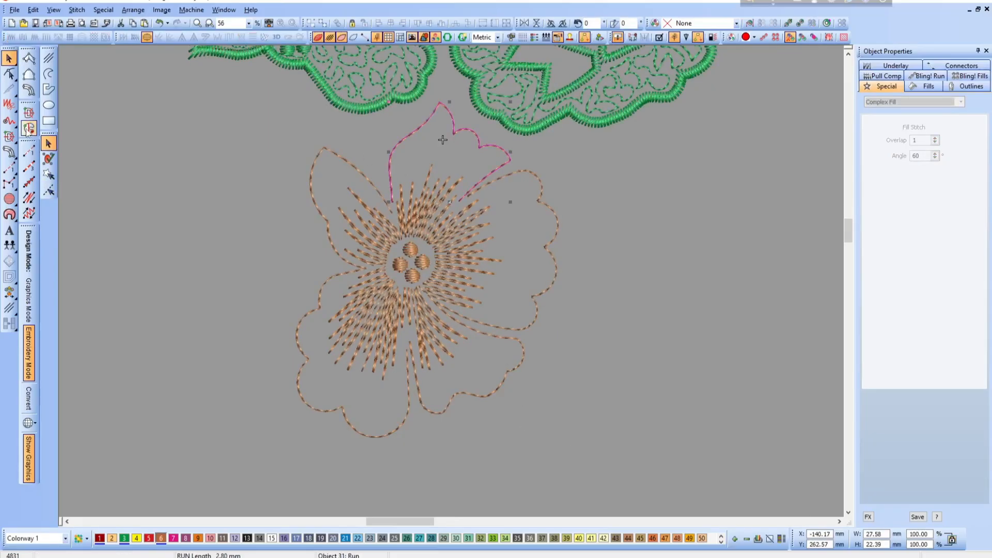
left_click(29, 90)
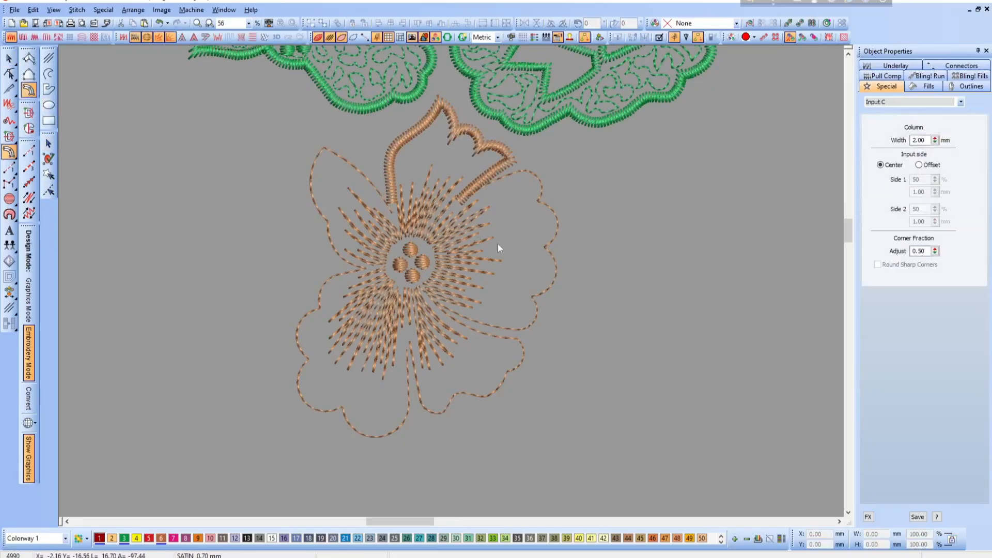
left_click(528, 177)
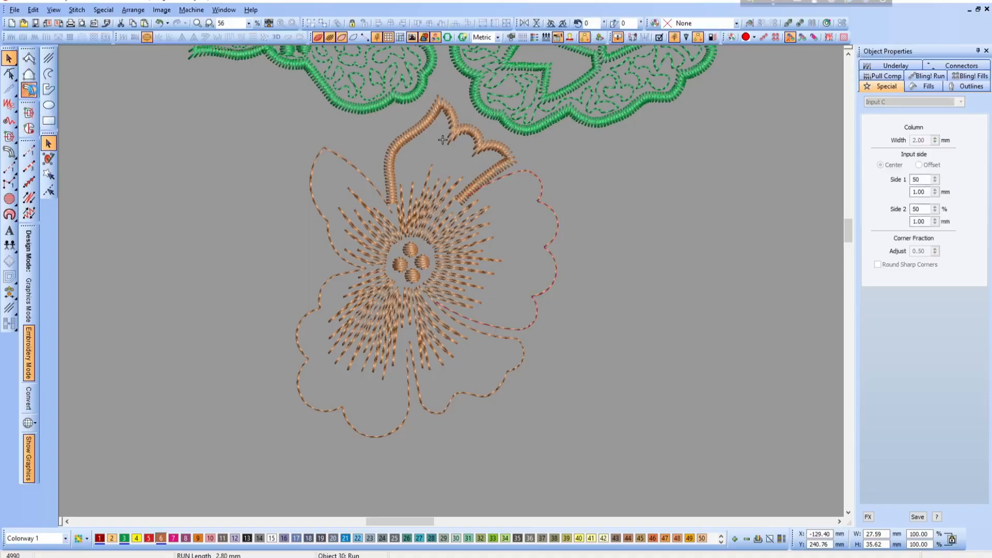
left_click(29, 90)
- Pull the right petal's upper satin end back from the upper petal's outline by repositioning its end node and the adjacent curve node
key("h")
key("b")
left_click_drag(439, 137, 575, 276)
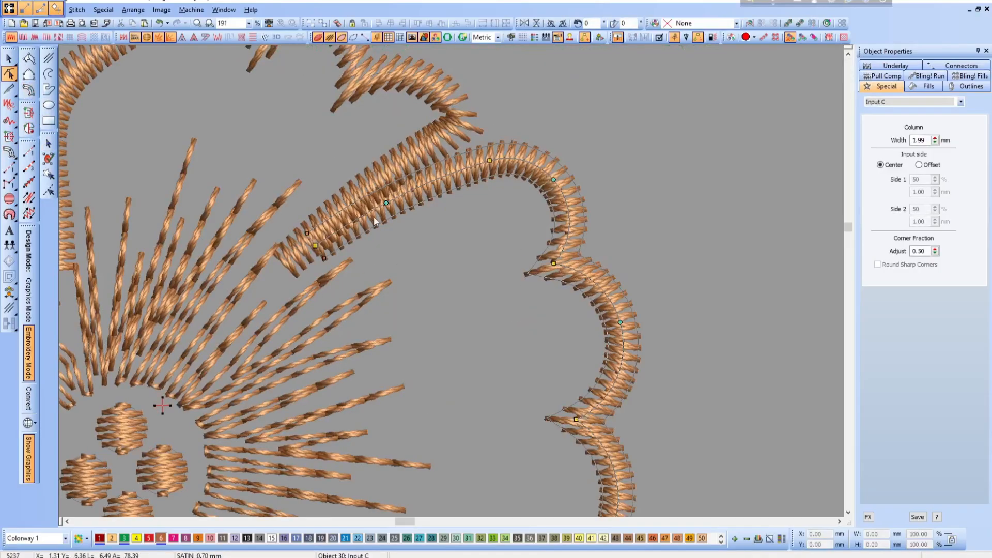
left_click_drag(387, 204, 400, 216)
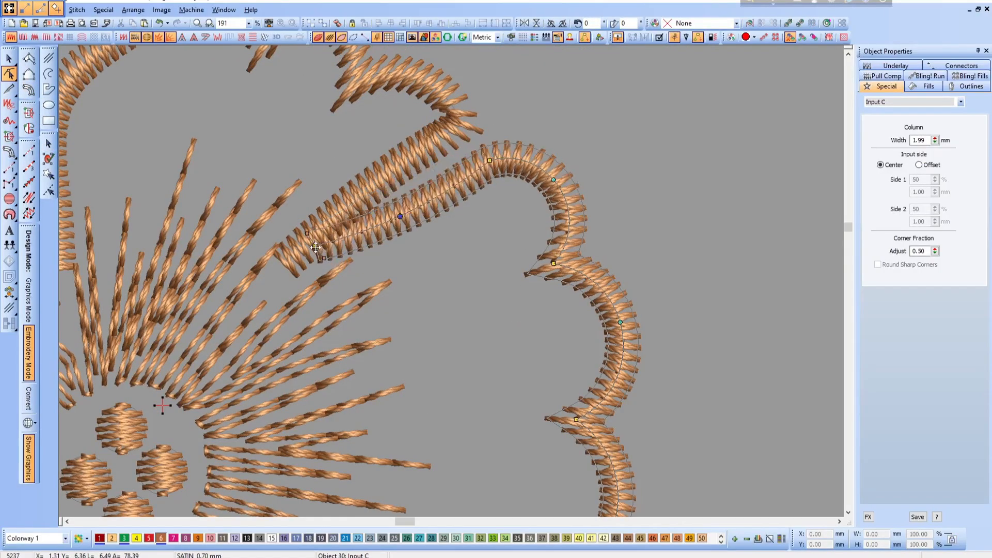
left_click_drag(315, 247, 352, 233)
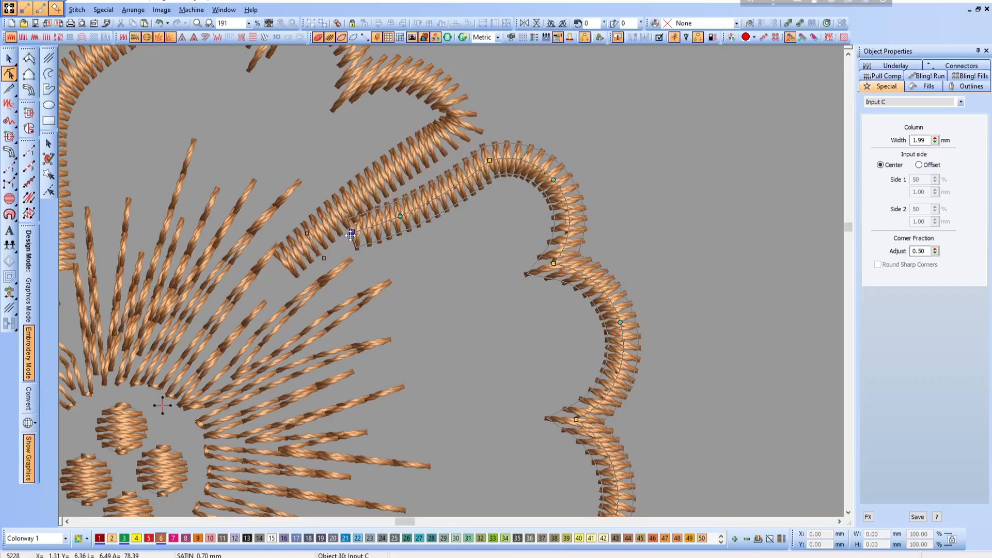
key("shift+z")
key("shift+z")
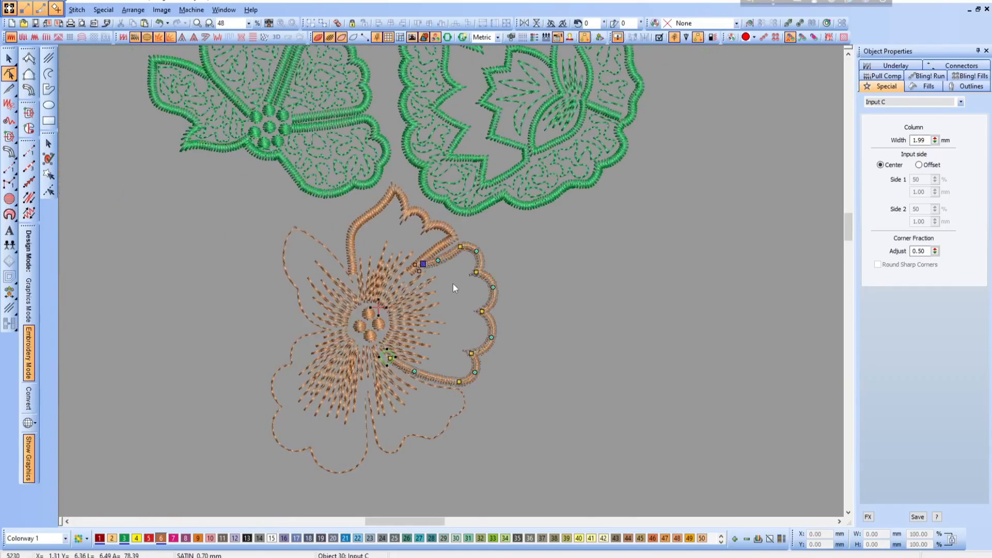
- Convert the lower-right petal's run outline to an Input C satin column and make its nodes editable
key("b")
left_click_drag(335, 255, 536, 369)
key("Escape")
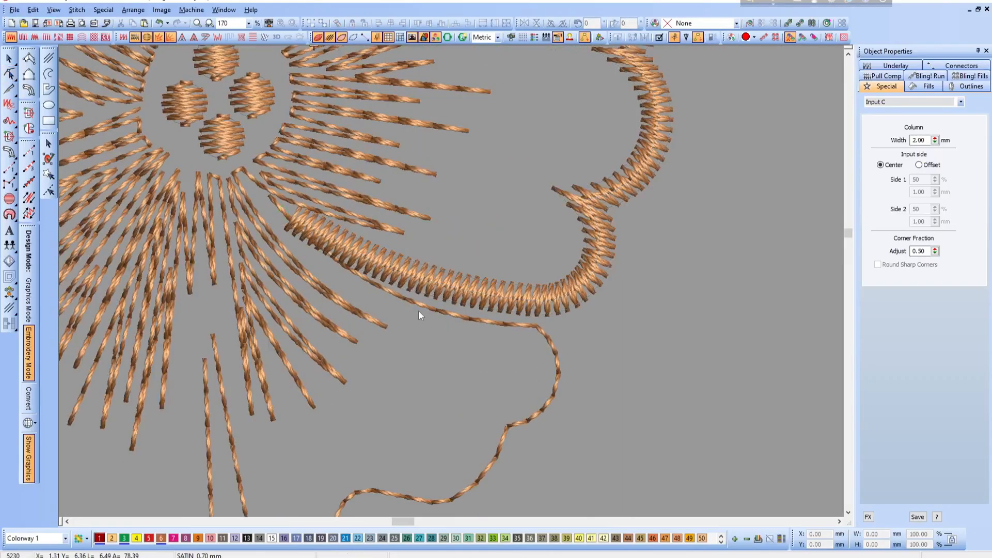
left_click(419, 306)
left_click(29, 90)
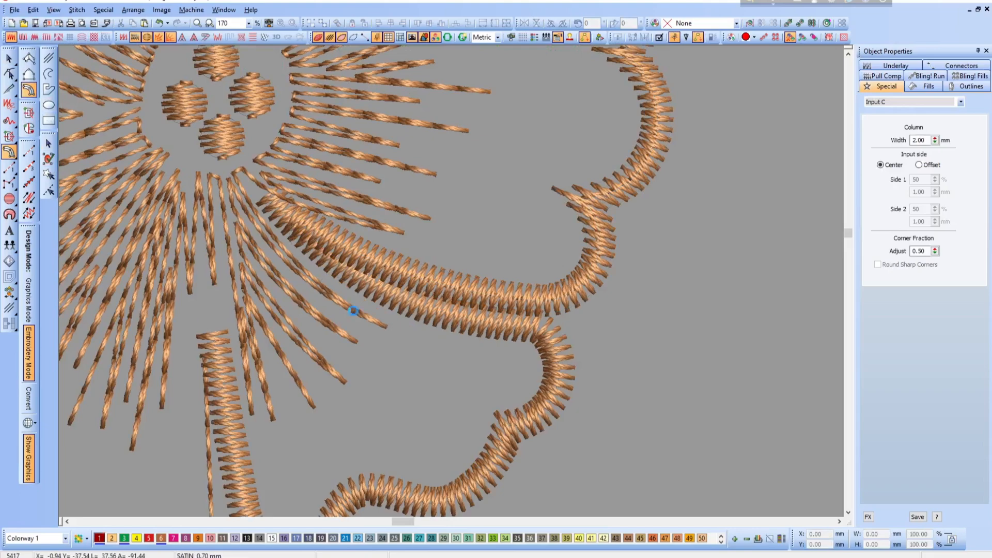
key("h")
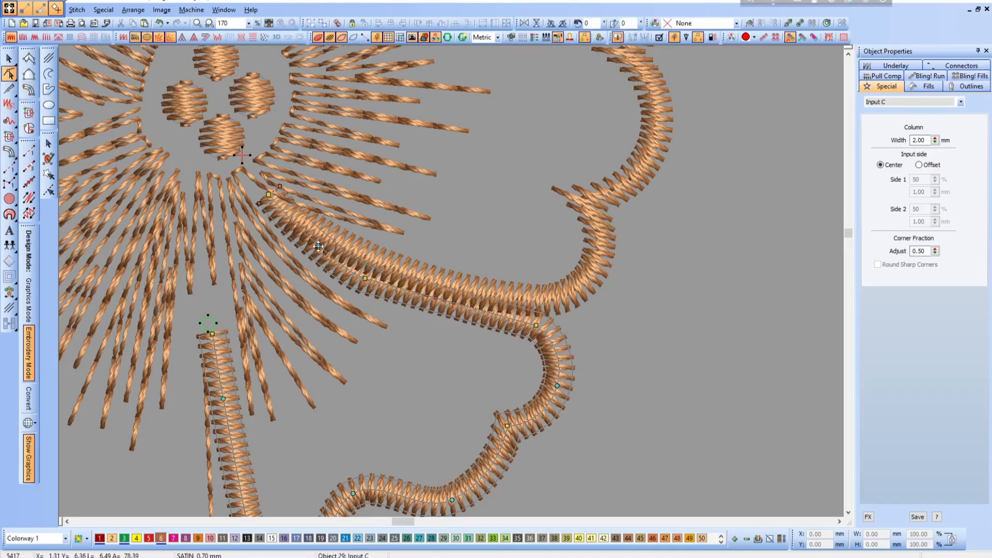
left_click_drag(318, 245, 292, 224)
key("Delete")
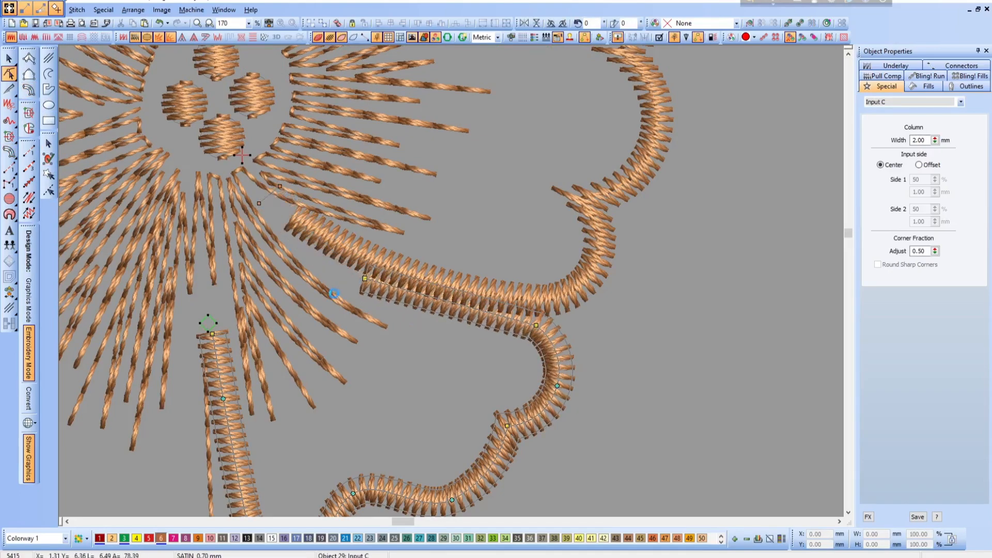
key("ctrl+z")
key("ctrl+z")
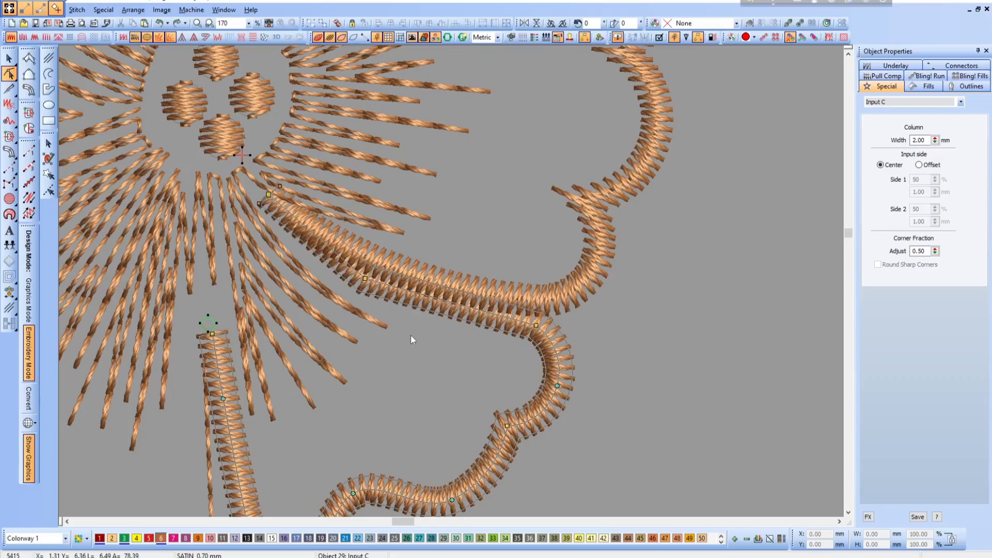
- Shorten the right petal's lower satin end by deleting its end node and moving the new end node against the lower-right petal's outline
left_click(447, 300)
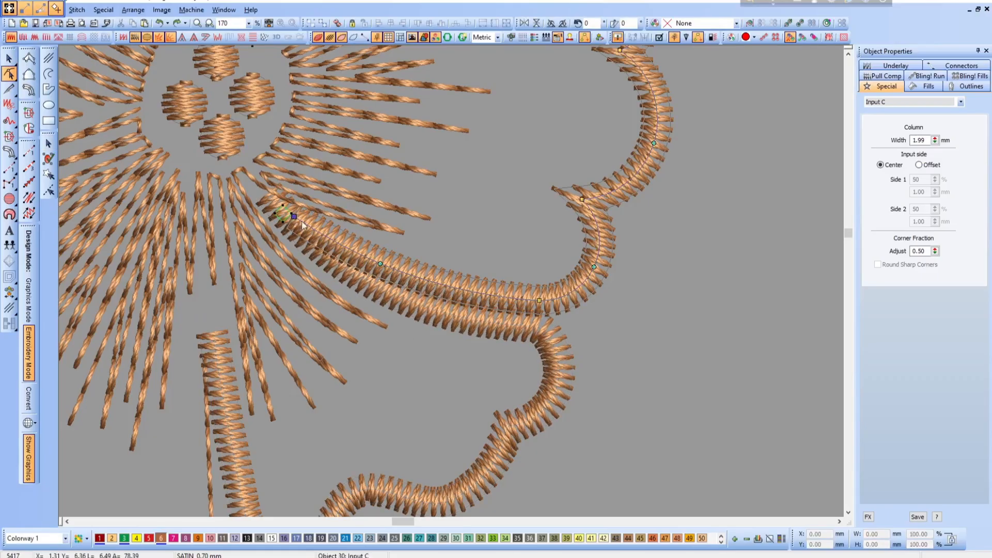
key("Delete")
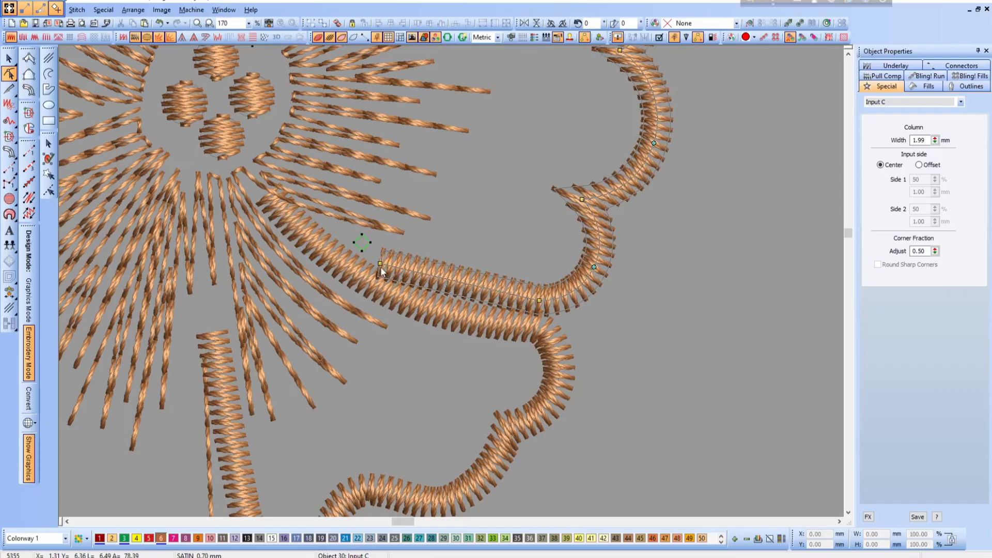
left_click_drag(368, 260, 350, 254)
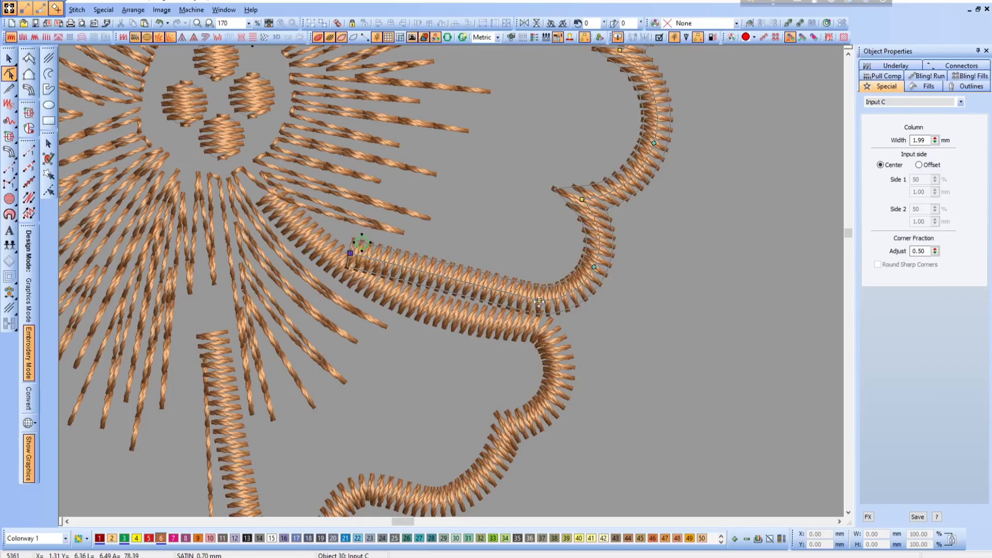
- Lift the right petal's lower satin edge away from the lower-right petal by repositioning its corner and curve nodes
left_click_drag(539, 301, 538, 293)
left_click_drag(594, 267, 591, 265)
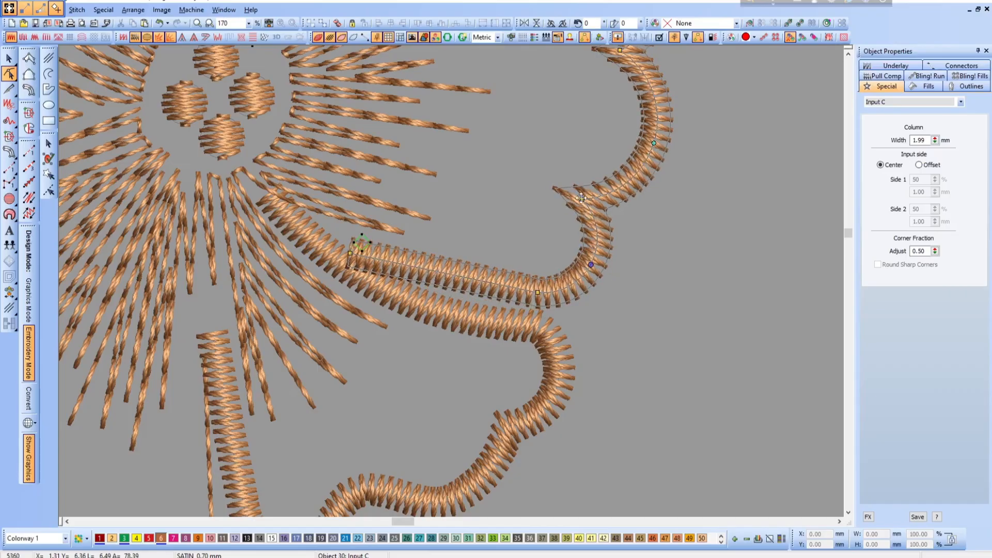
left_click_drag(581, 198, 587, 199)
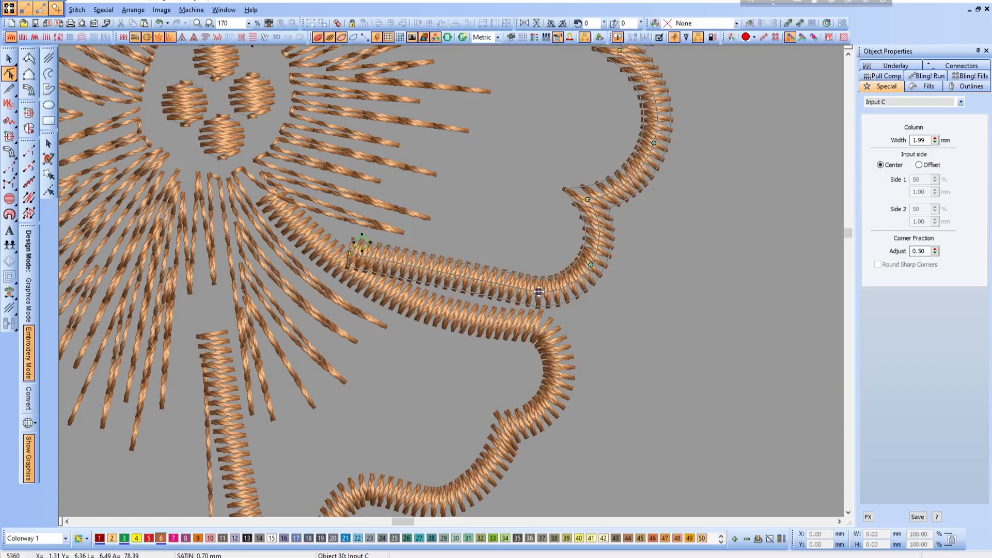
left_click_drag(539, 292, 537, 288)
scroll(405, 360, "down", 1)
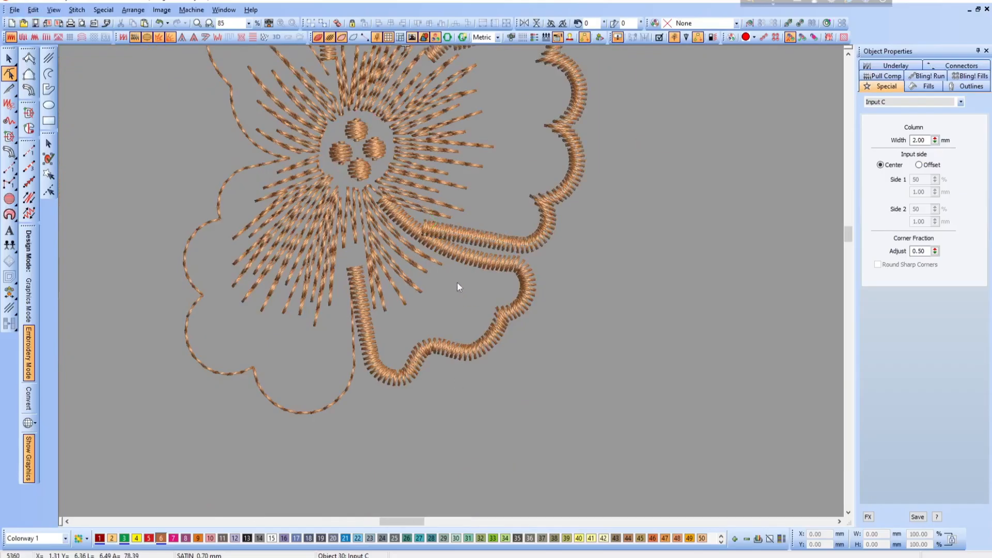
scroll(456, 287, "down", 1)
key("Escape")
left_click(488, 288)
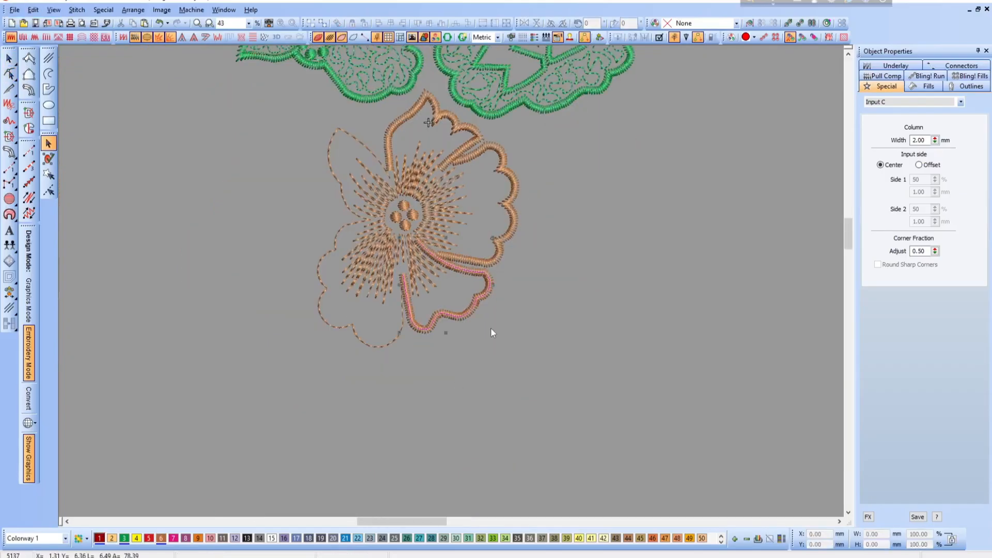
key("Escape")
- Convert the upper-left petal's run outline to an Input C satin column and make its nodes editable
key("b")
left_click_drag(267, 227, 505, 351)
key("shift+z")
scroll(488, 272, "up", 3)
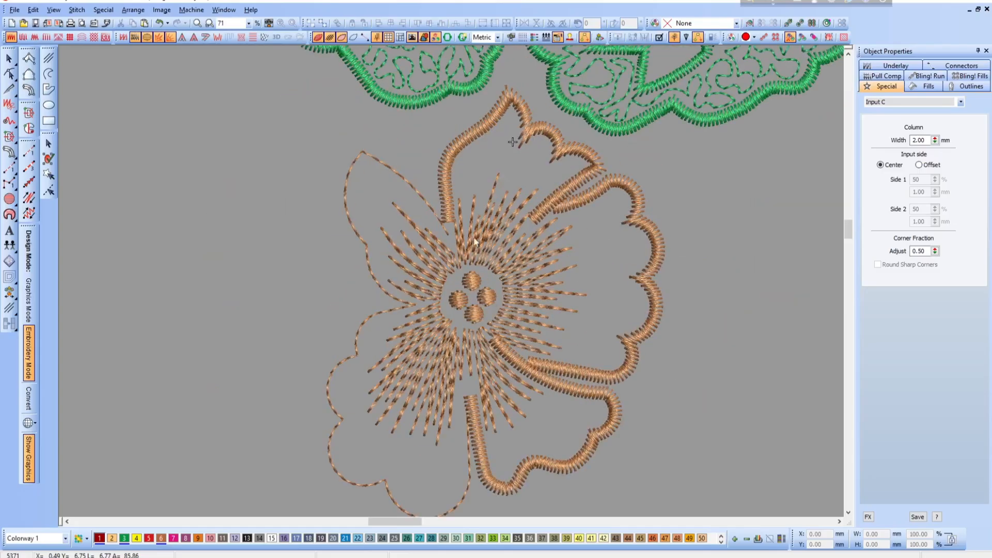
left_click(418, 191)
left_click(30, 90)
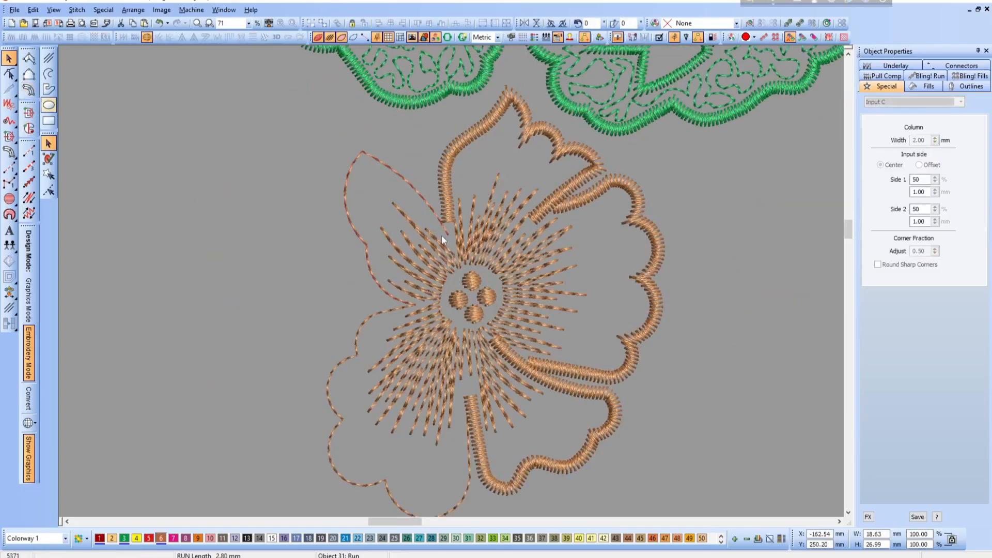
key("Return")
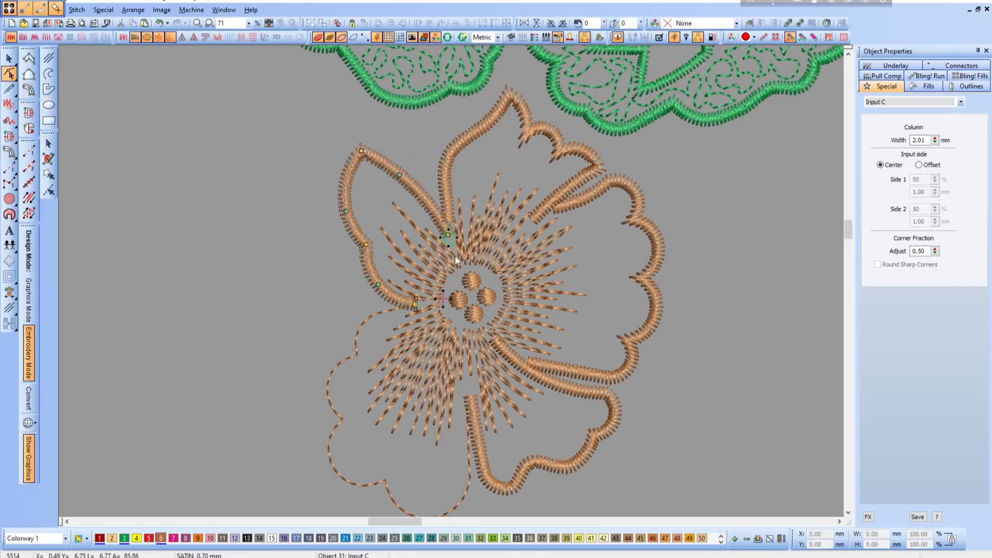
- Pull the upper-left petal's satin end node back where it meets the upper petal's outline
key("b")
left_click_drag(373, 166, 552, 286)
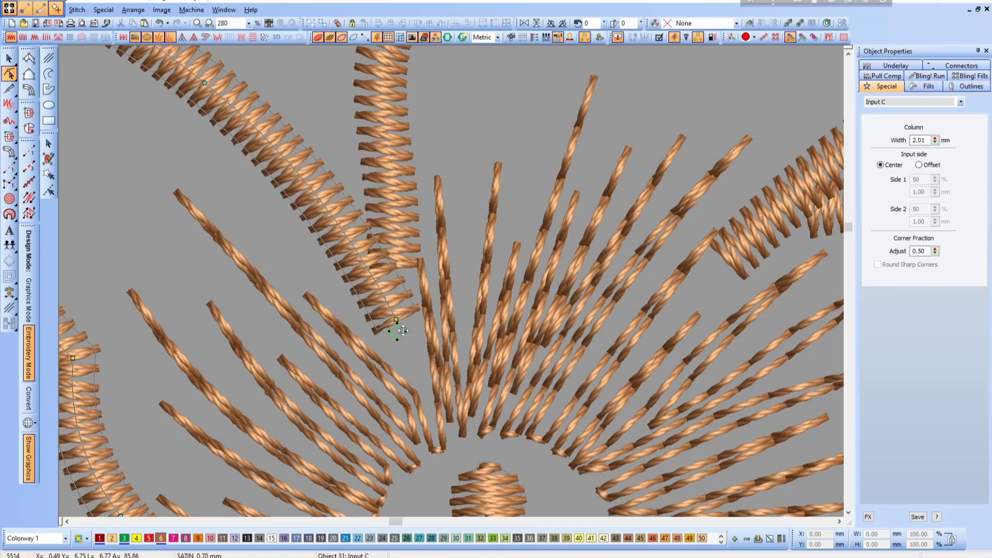
left_click_drag(394, 314, 390, 309)
key("shift+z")
key("shift+z")
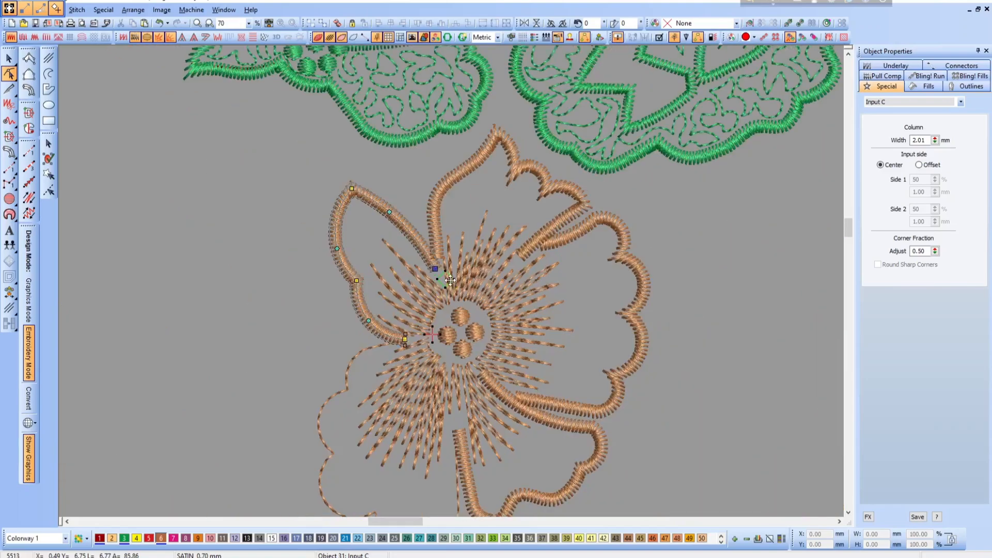
- Shorten the upper-left petal's lower satin end by pulling its end node back from the flower's center
key("b")
left_click_drag(298, 278, 485, 402)
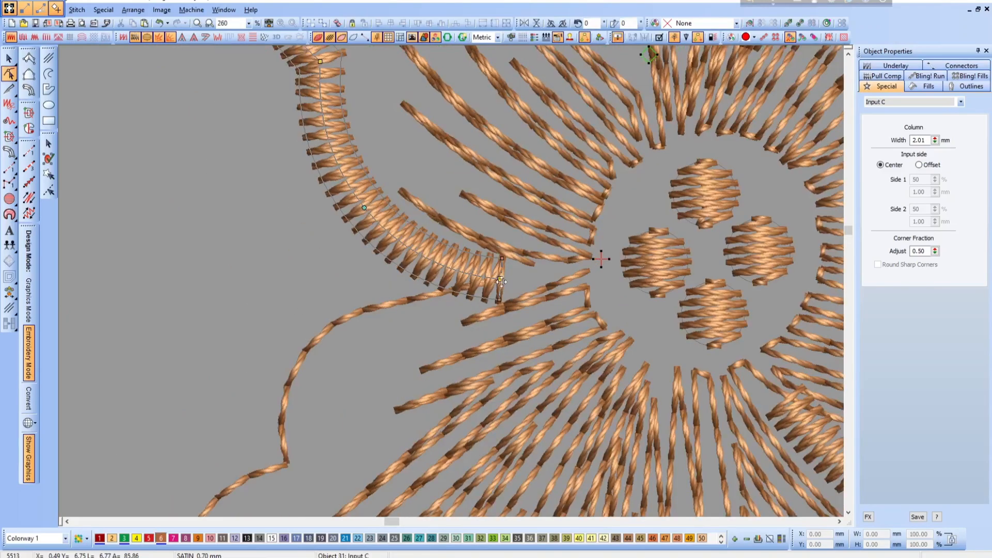
left_click_drag(483, 275, 472, 273)
key("shift+z")
scroll(548, 315, "down", 2)
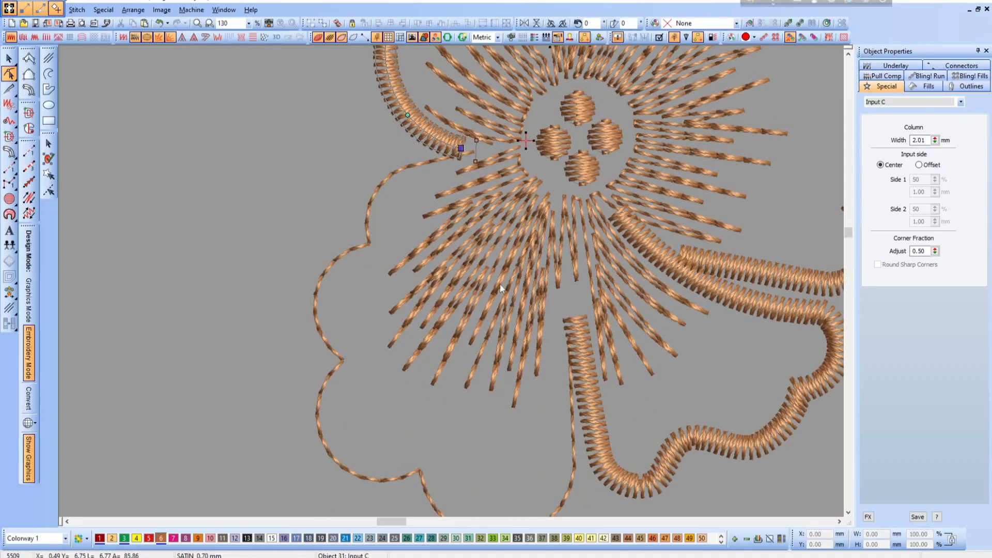
scroll(482, 282, "up", 1)
- Convert the lower-left petal's run outline to an Input C satin column and make its nodes editable
key("Escape")
left_click(403, 239)
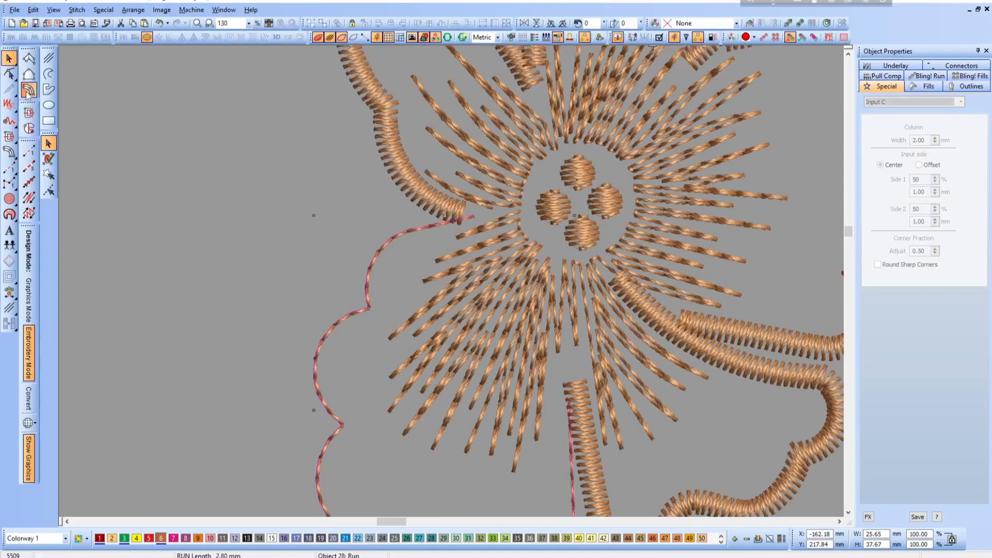
key("shift+i")
key("Escape")
key("h")
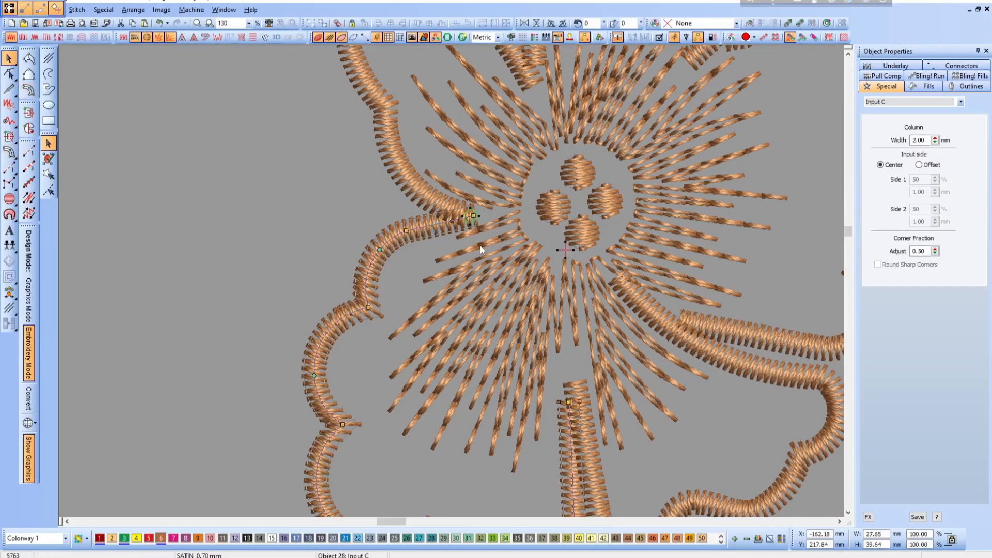
- Move the lower-left petal's upper satin end node down from the upper-left petal's outline
key("shift+z")
key("b")
left_click_drag(429, 219, 525, 281)
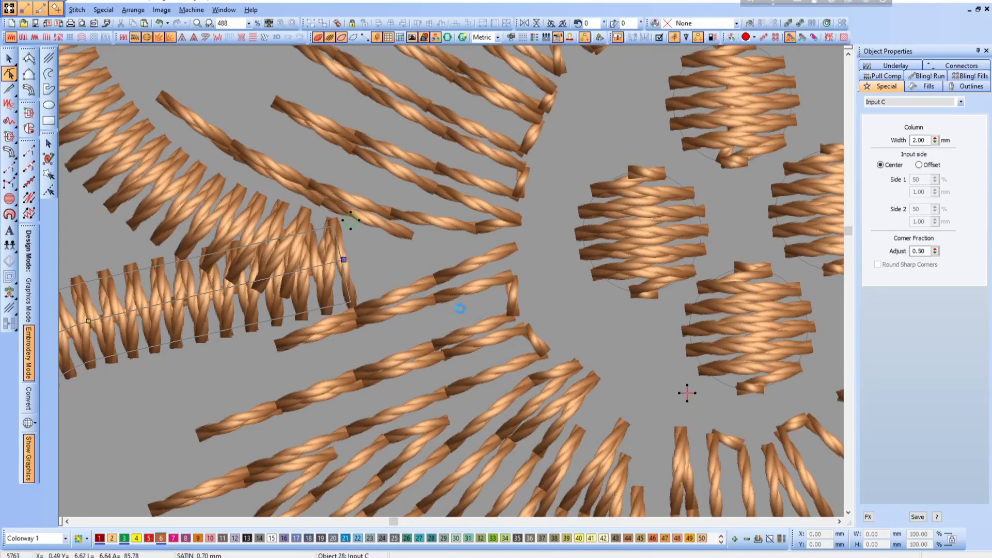
- Extend the lower-left petal's inner satin end toward the flower's center and shift that side away from the lower-right petal
key("shift+z")
key("shift+z")
key("shift+z")
key("shift+z")
left_click_drag(405, 287, 517, 346)
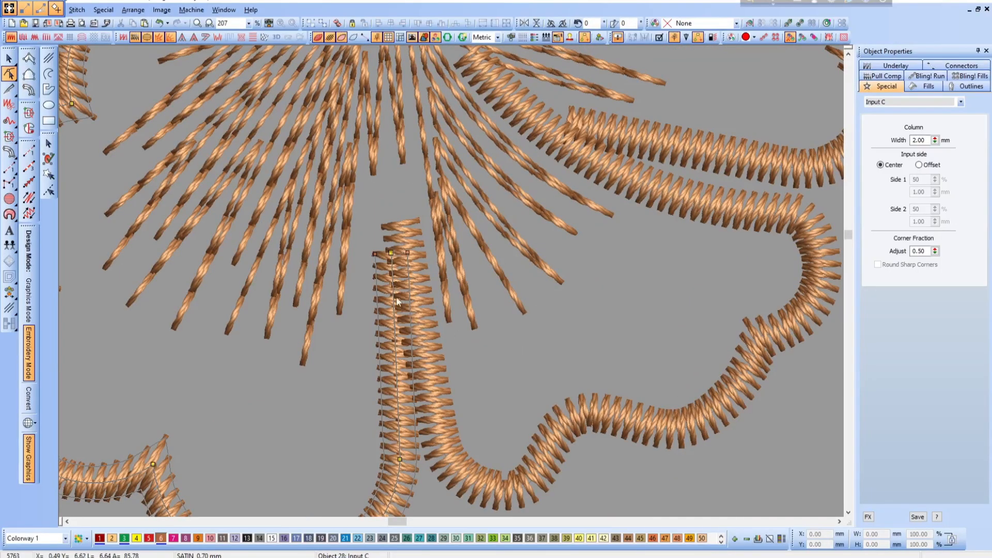
left_click_drag(391, 252, 382, 183)
scroll(492, 327, "down", 2)
scroll(490, 326, "up", 2)
scroll(444, 324, "down", 2)
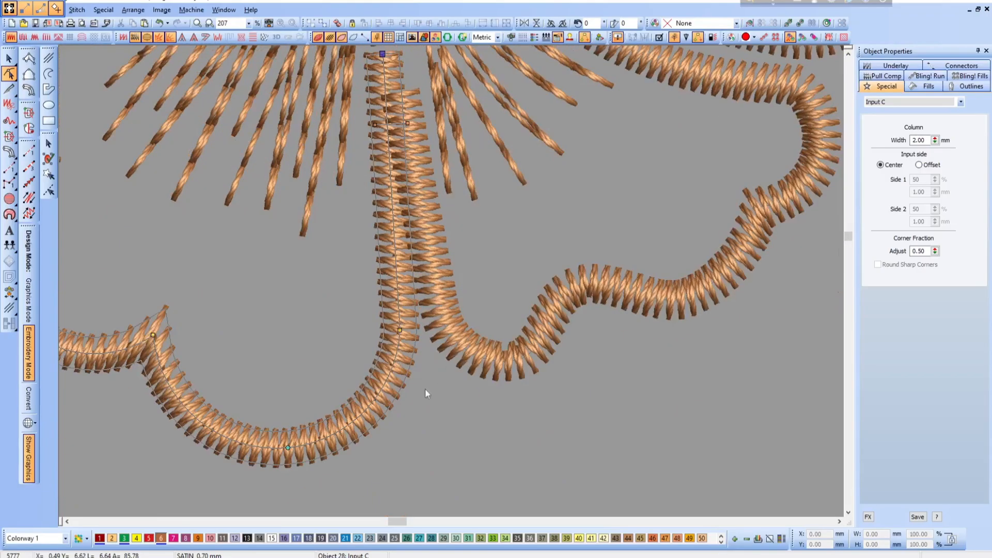
- Nudge the lower-right petal's inner satin end node slightly upward beside the lower-left petal's column
left_click(446, 286)
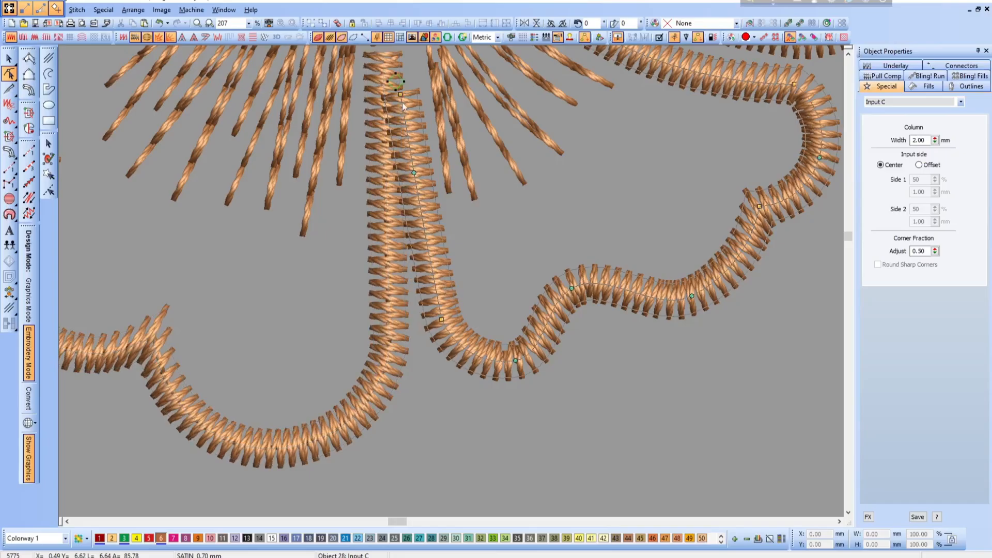
left_click_drag(399, 82, 398, 82)
scroll(510, 305, "down", 1)
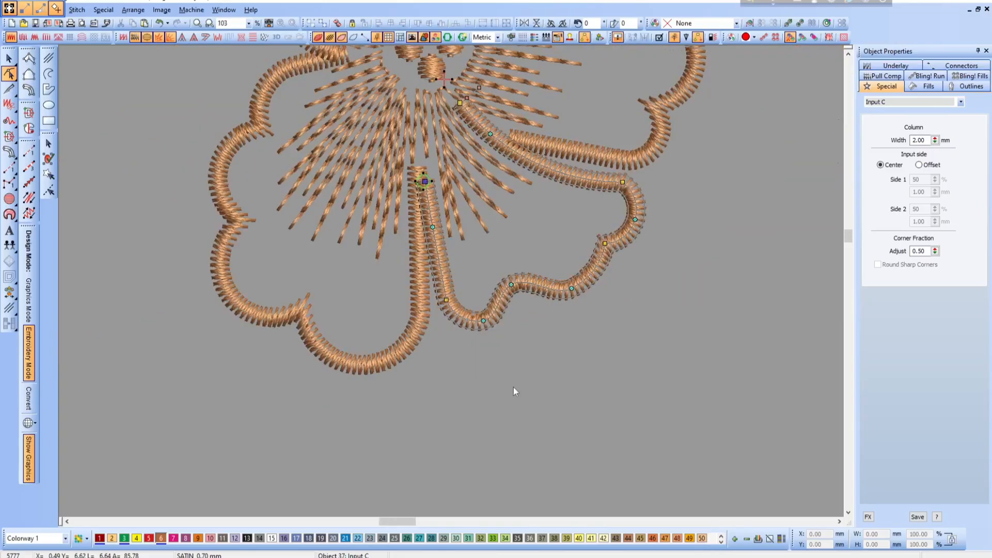
key("Escape")
- Raise the curve node at the bottom of the lower-left petal's satin column to flatten its lowest lobe
double_click(414, 363)
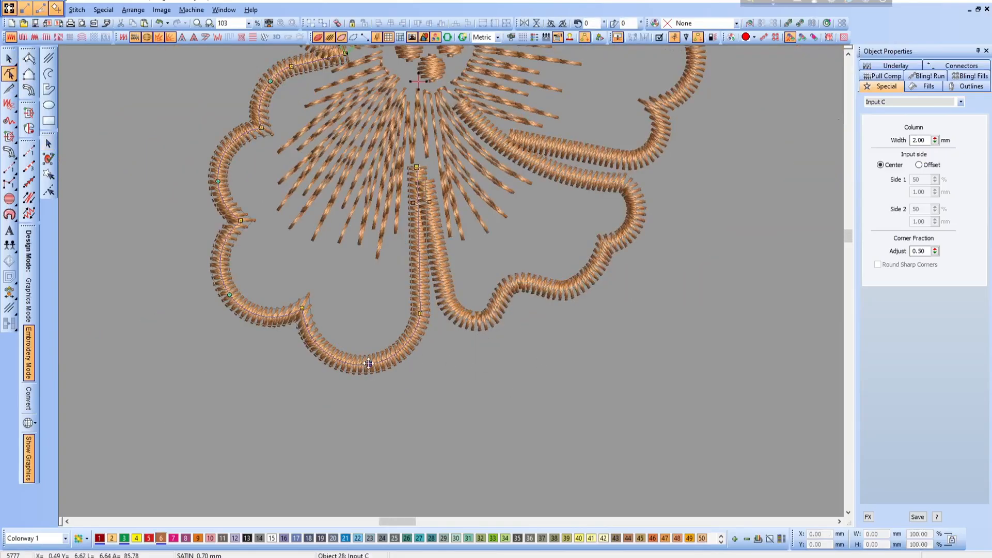
left_click_drag(370, 364, 372, 355)
scroll(540, 387, "down", 1)
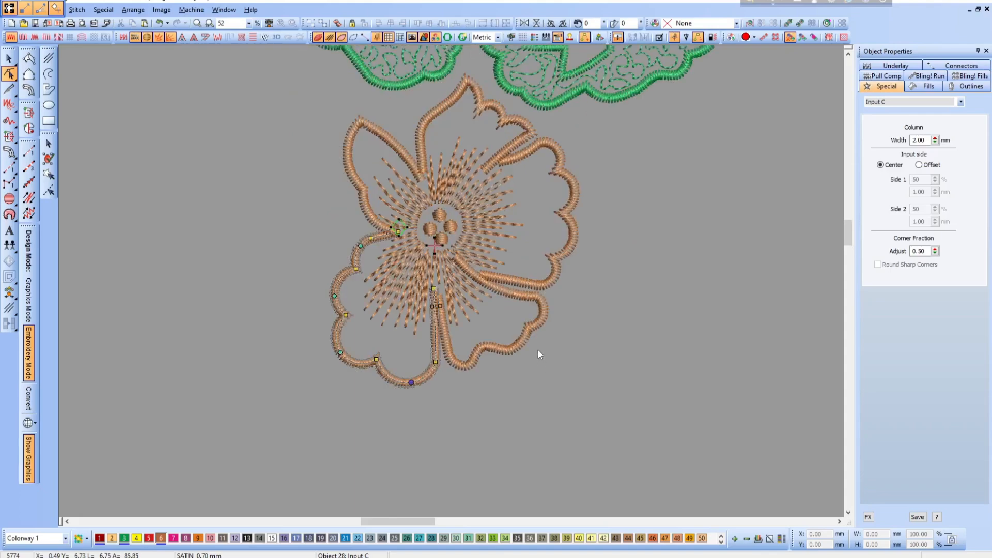
- Lengthen several of the center's radiating run lines into the right petal by moving their tip nodes outward
scroll(498, 283, "up", 1)
double_click(500, 283)
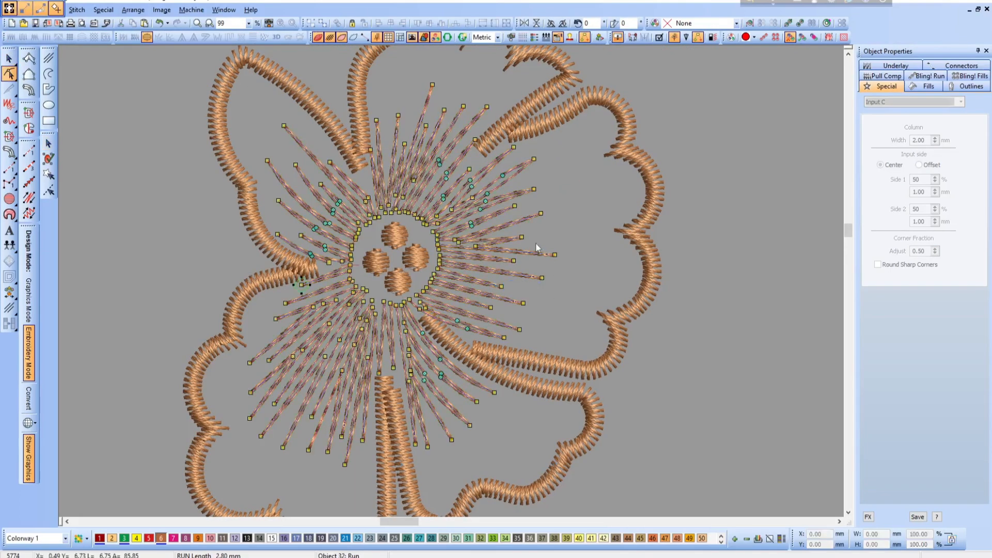
left_click_drag(521, 237, 578, 229)
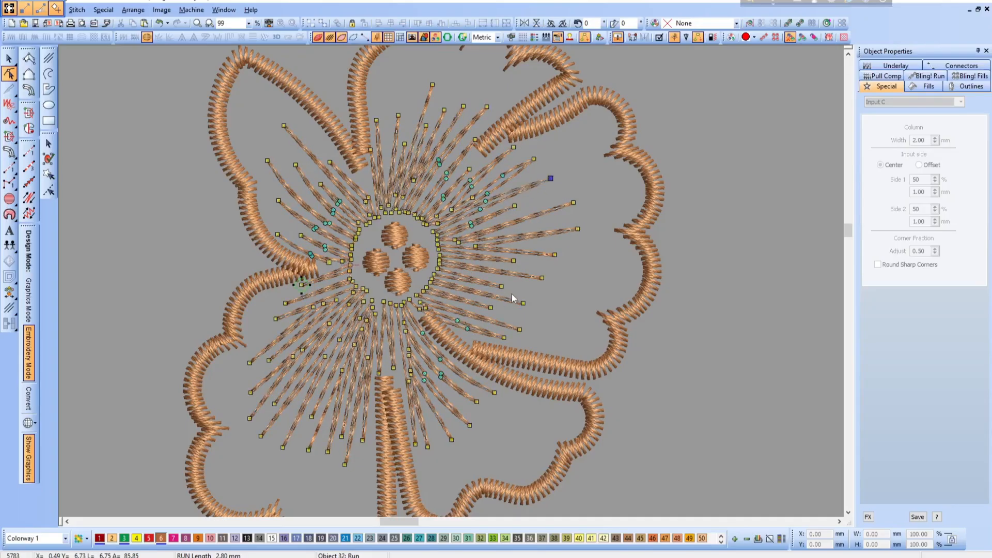
left_click_drag(501, 287, 563, 297)
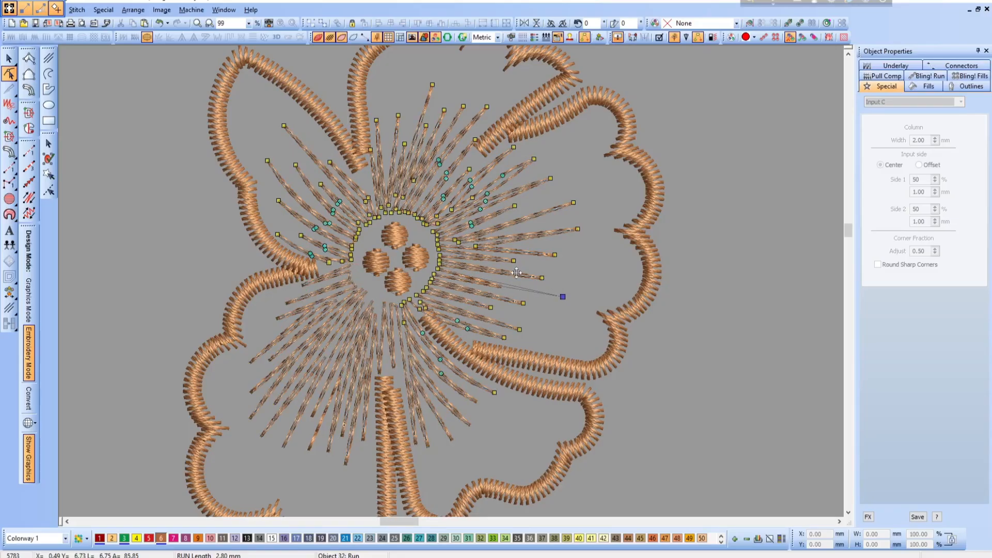
left_click_drag(514, 262, 584, 269)
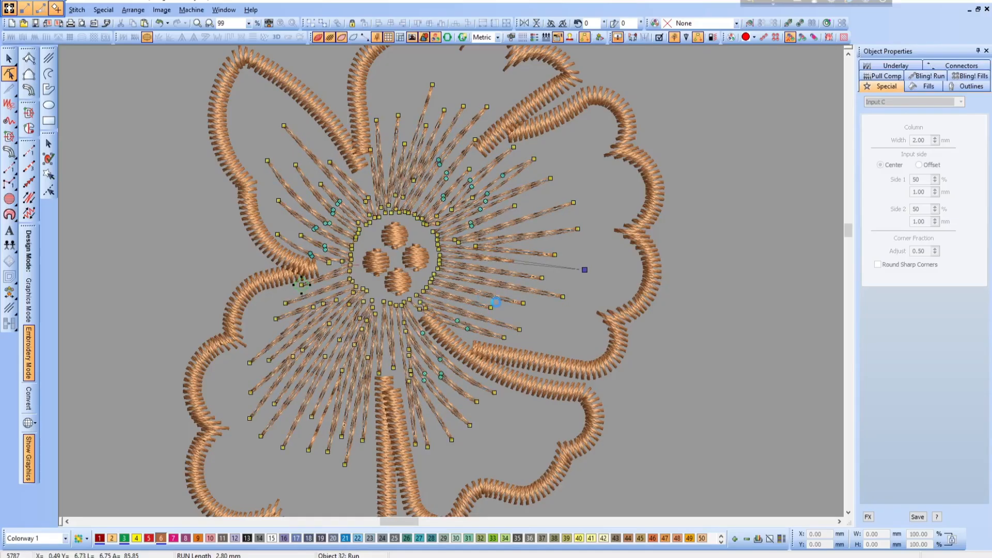
- Lengthen the radiating run lines inside the upper petal to varied lengths by moving their tip nodes outward
scroll(490, 221, "up", 2)
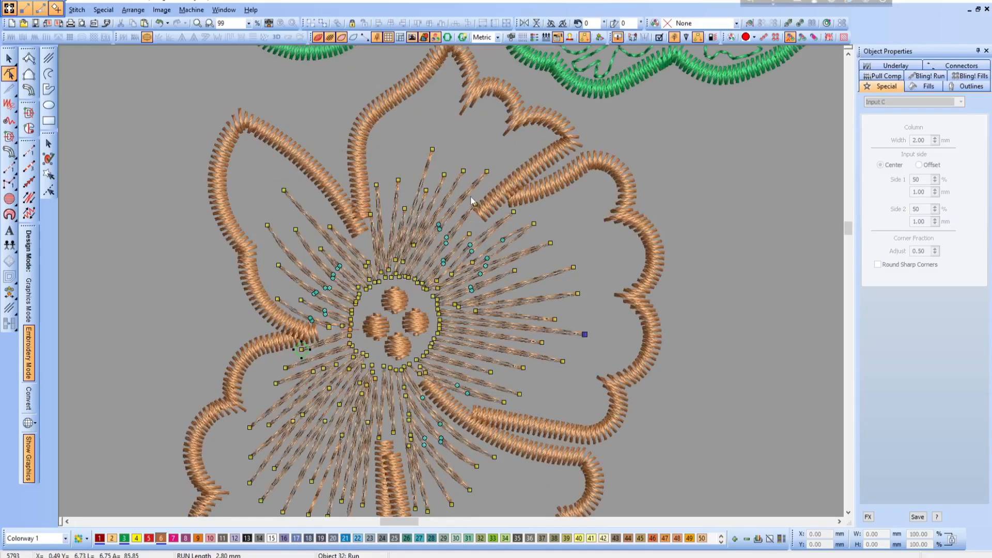
left_click_drag(483, 174, 494, 164)
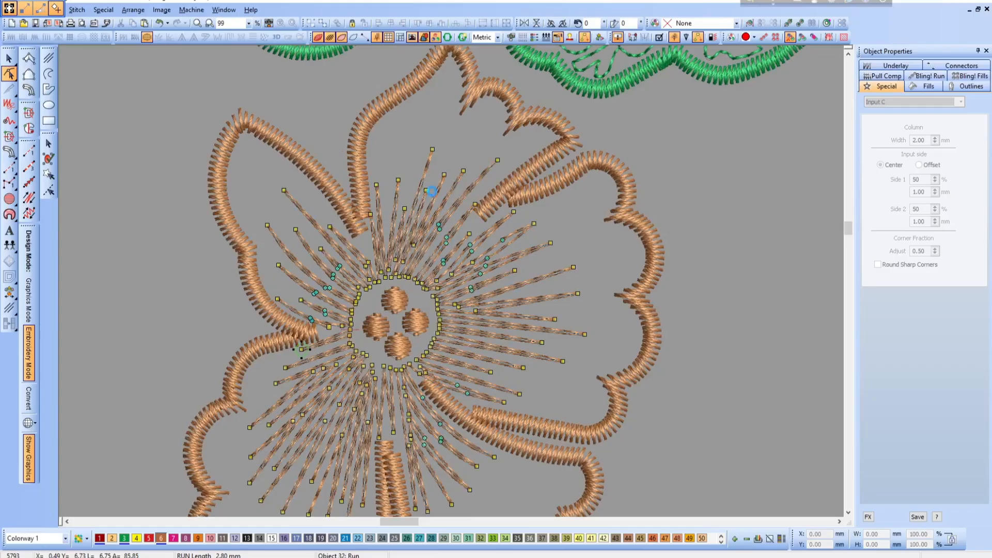
left_click_drag(432, 150, 442, 103)
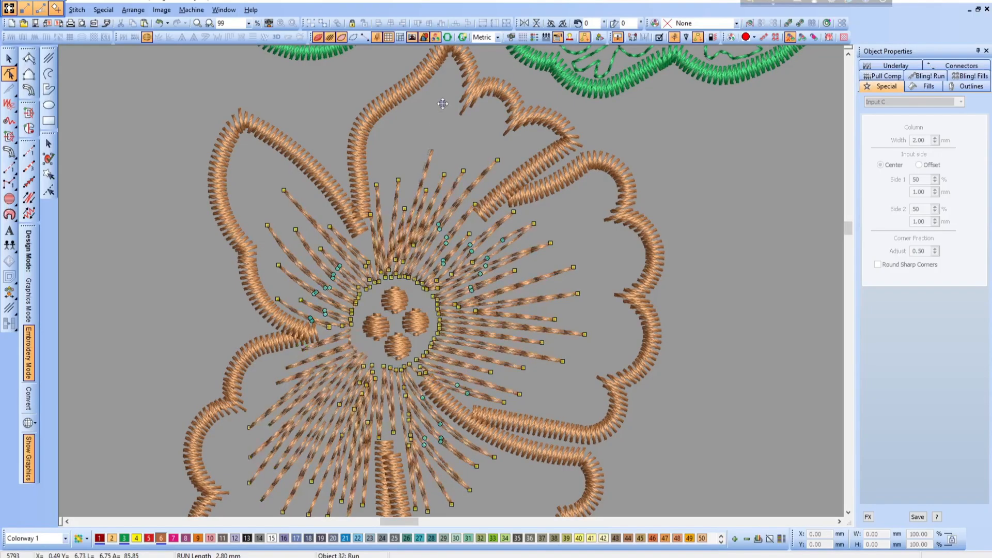
left_click_drag(317, 83, 572, 266)
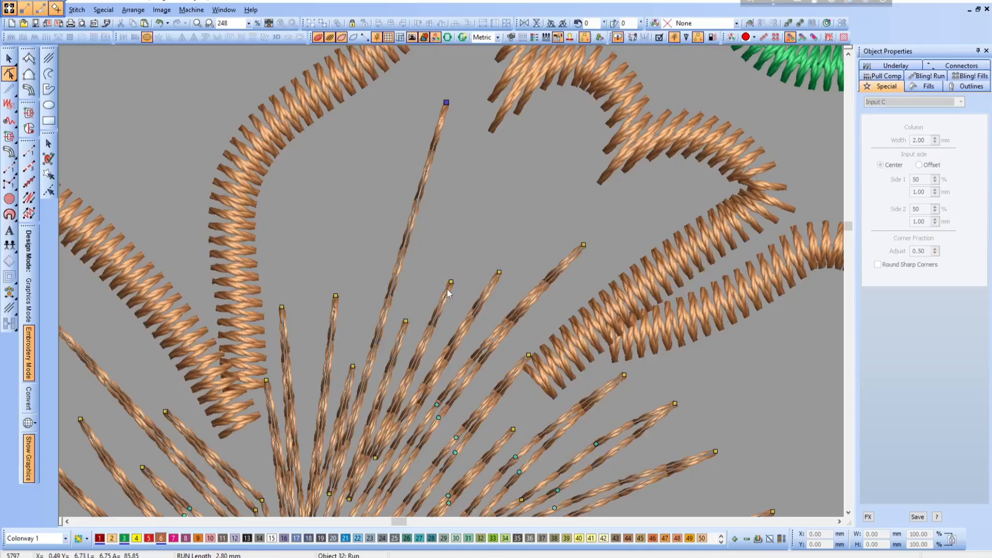
left_click_drag(448, 291, 485, 211)
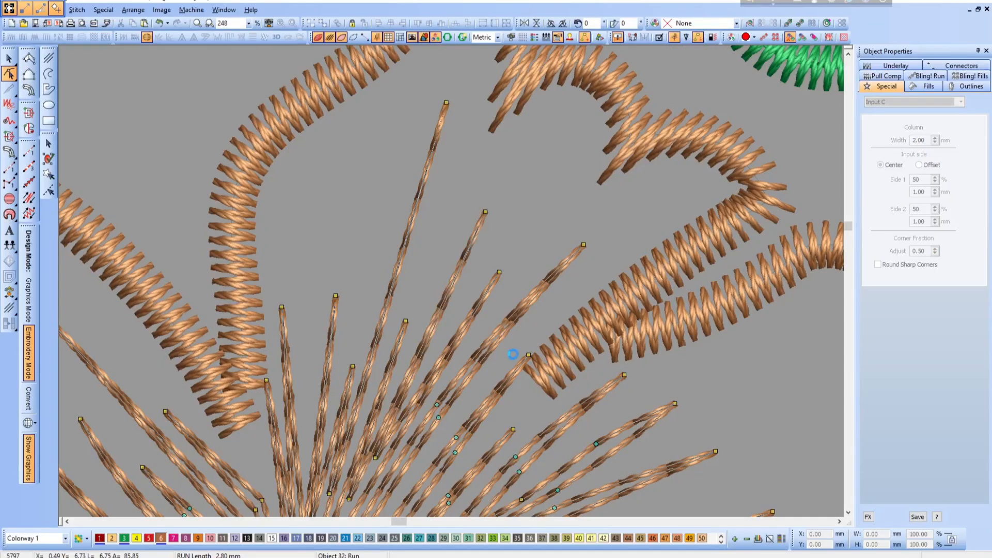
scroll(517, 357, "down", 3)
left_click_drag(336, 167, 346, 70)
key("shift+z")
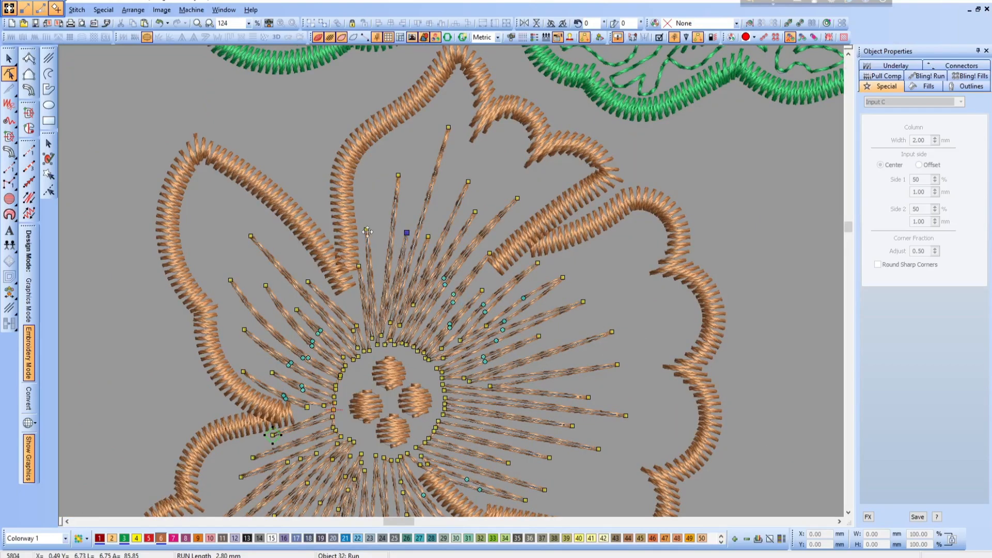
left_click_drag(368, 232, 400, 165)
- Lengthen two radiating run lines toward the tip of the upper-left petal
scroll(560, 332, "down", 3)
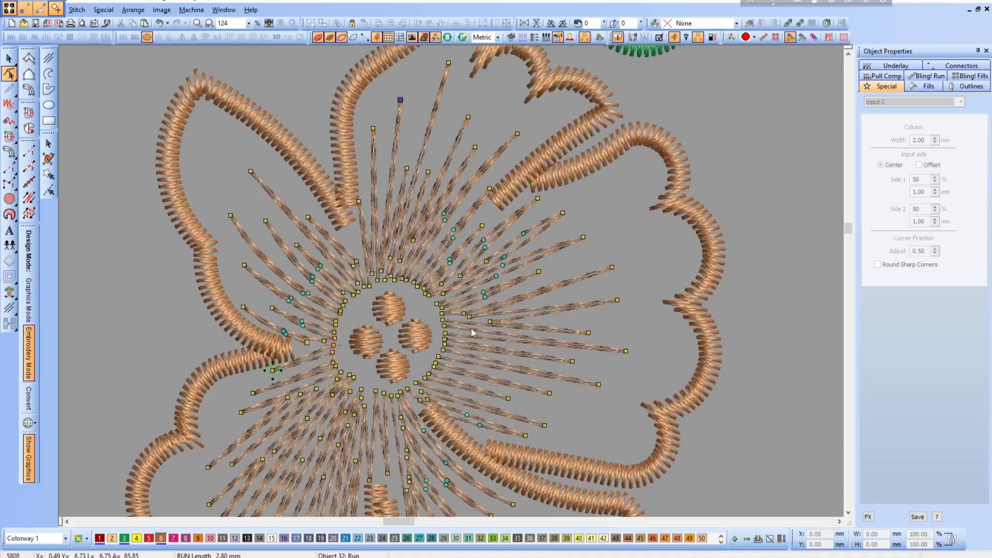
left_click_drag(266, 221, 213, 140)
left_click_drag(230, 215, 216, 193)
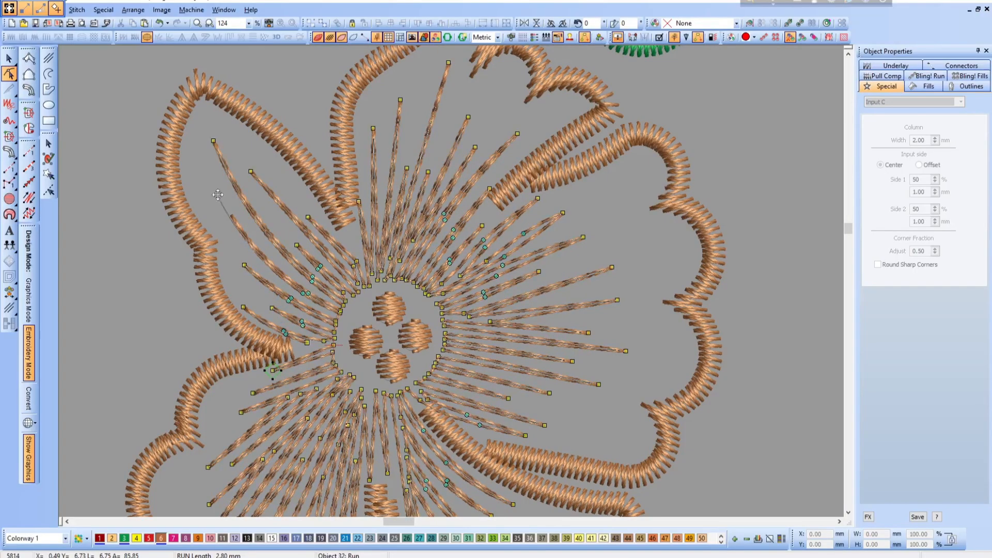
- Lengthen six radiating run lines in the lower-left petal to varied lengths by moving their tip nodes outward
scroll(432, 363, "down", 5)
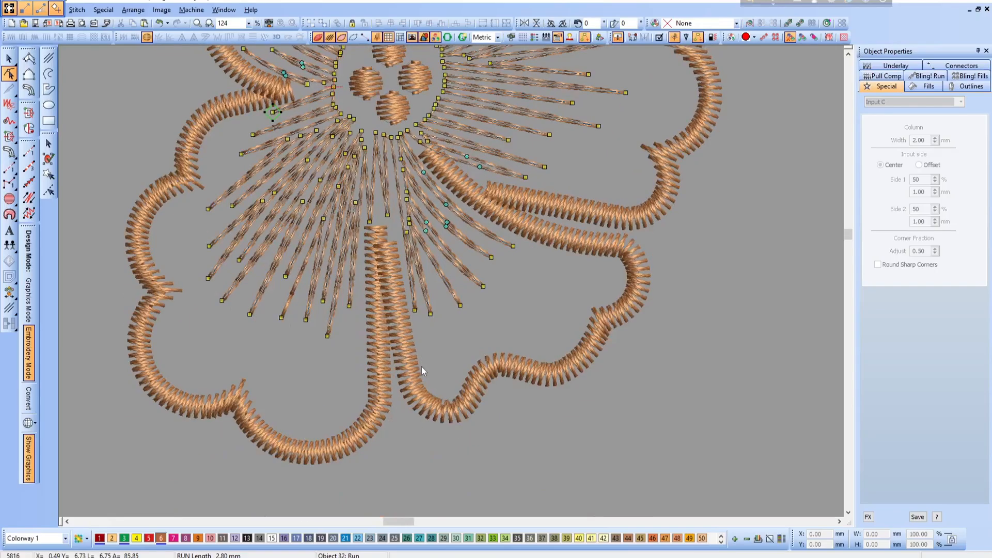
left_click_drag(210, 246, 191, 254)
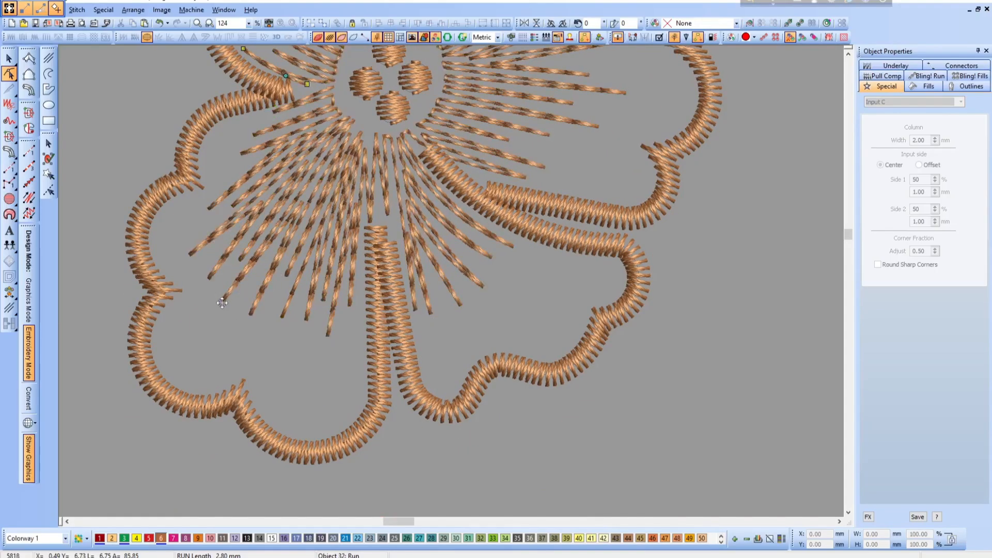
left_click_drag(222, 300, 199, 334)
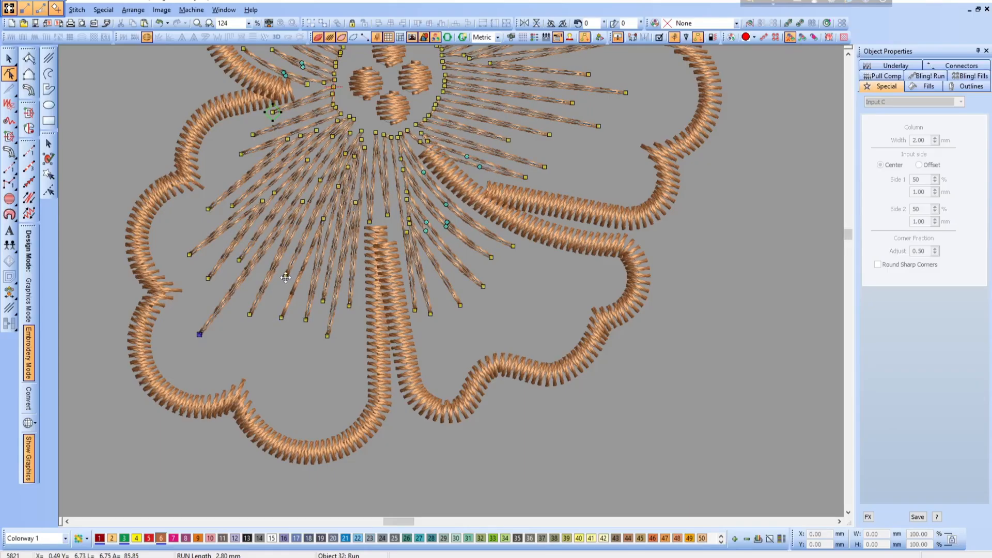
left_click_drag(286, 279, 252, 348)
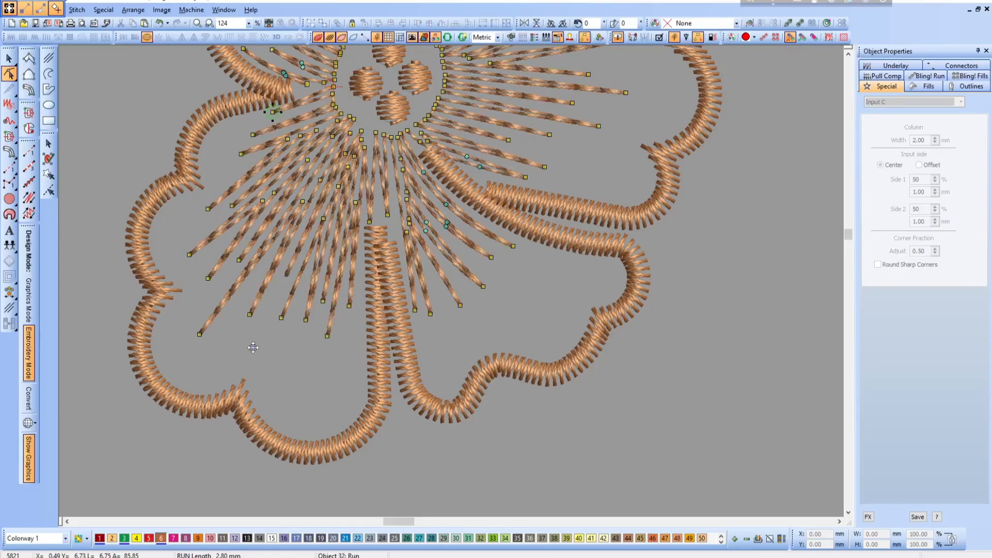
left_click_drag(306, 319, 287, 384)
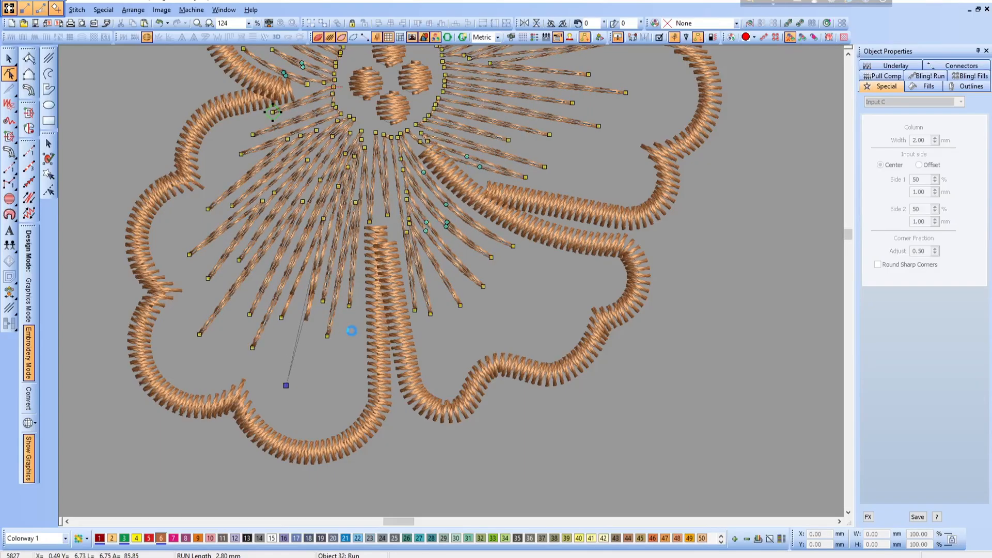
left_click_drag(347, 329, 343, 378)
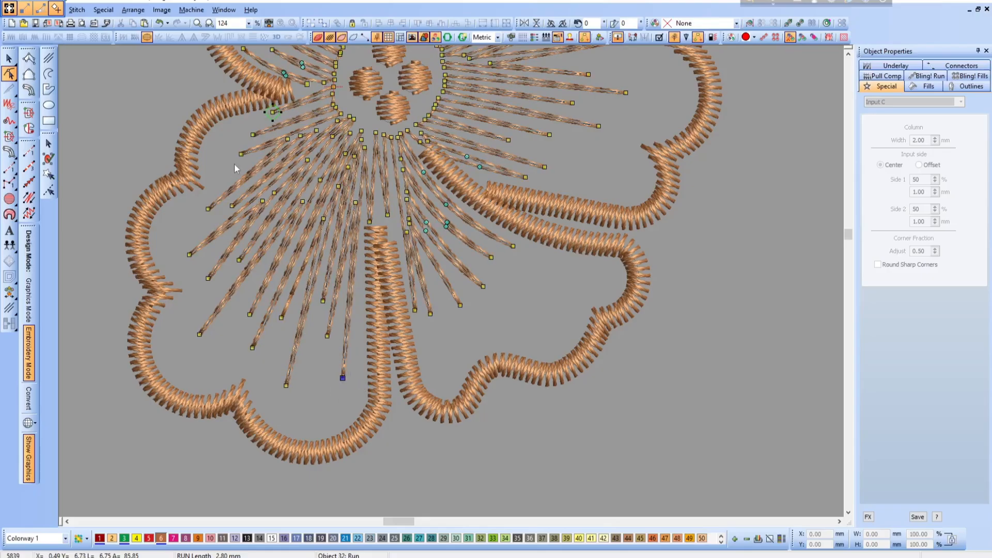
left_click_drag(243, 156, 219, 161)
- Lengthen the radiating run lines in the lower-right petal to varied lengths by moving their tip nodes outward
left_click_drag(492, 258, 573, 287)
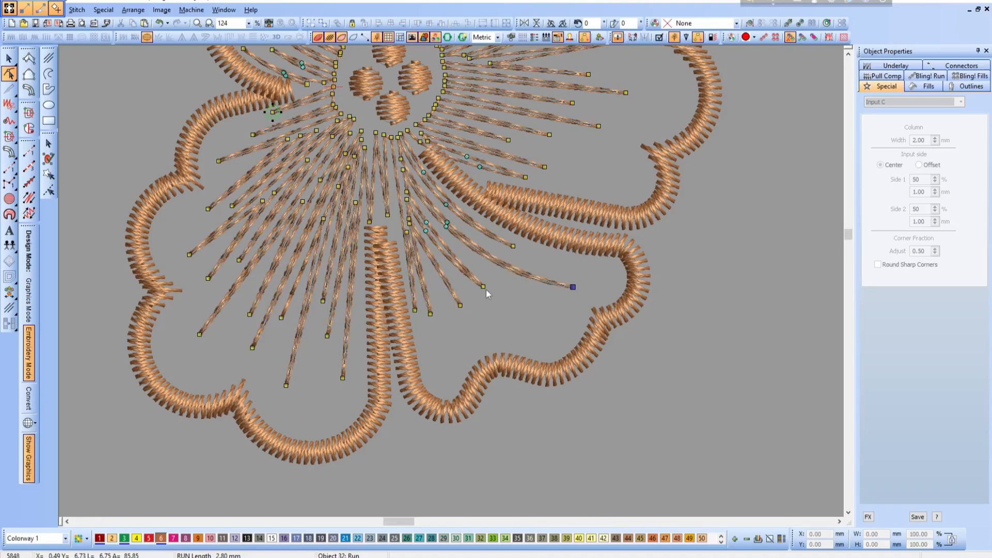
left_click_drag(484, 287, 524, 302)
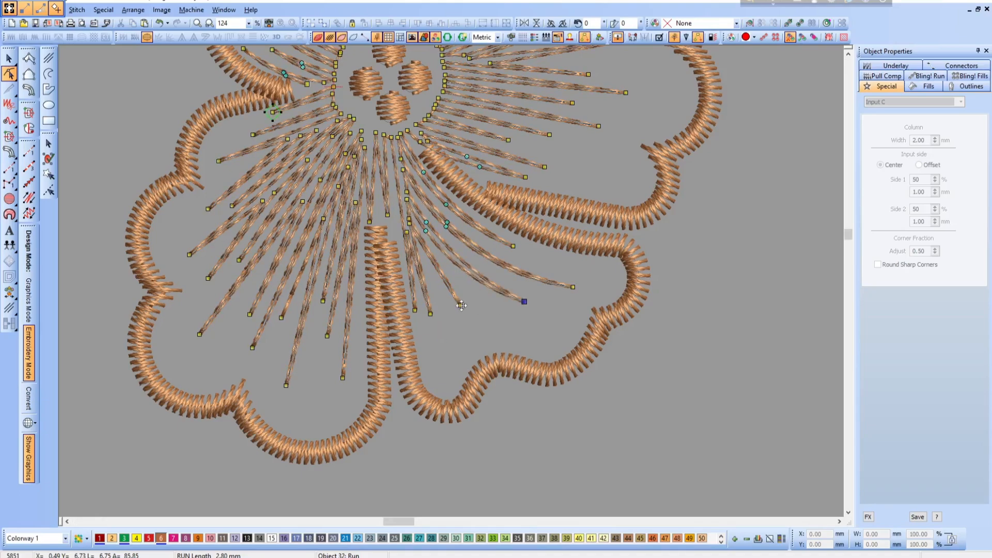
left_click_drag(462, 305, 507, 339)
scroll(450, 300, "up", 4)
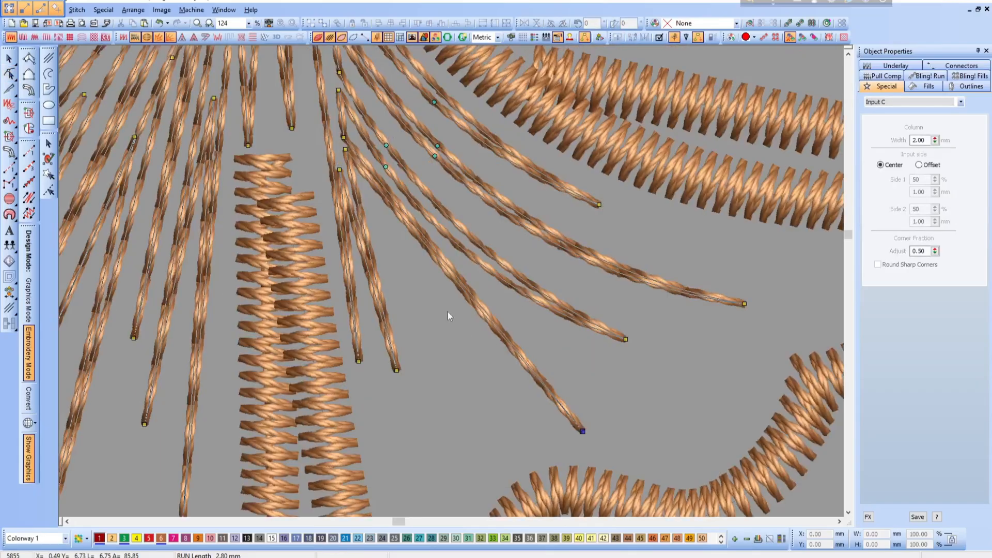
right_click(439, 266)
left_click_drag(440, 265, 444, 297)
scroll(457, 366, "down", 1)
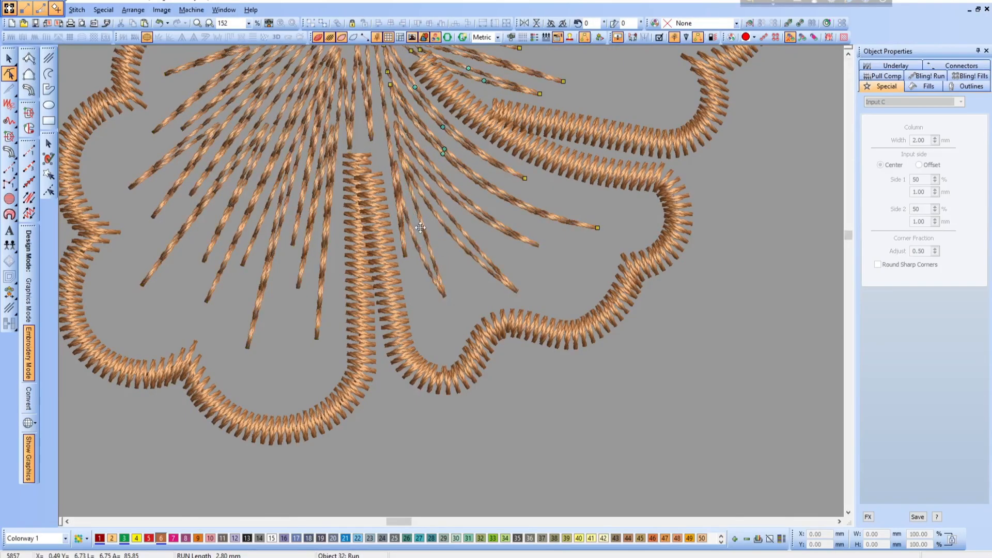
key("Escape")
- Recolor the whole brick-red flower with the green thread used by the two other flowers
scroll(510, 417, "down", 5)
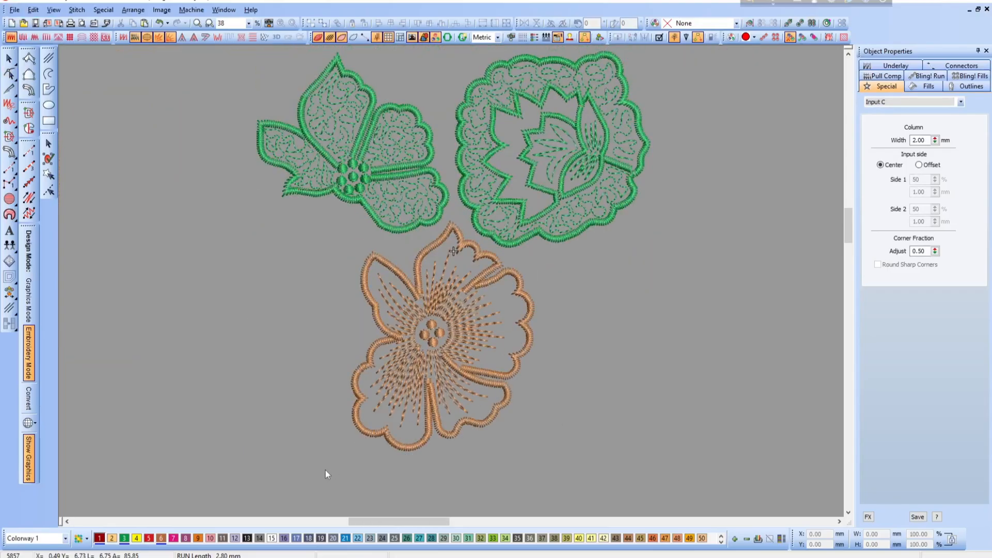
left_click_drag(324, 470, 551, 211)
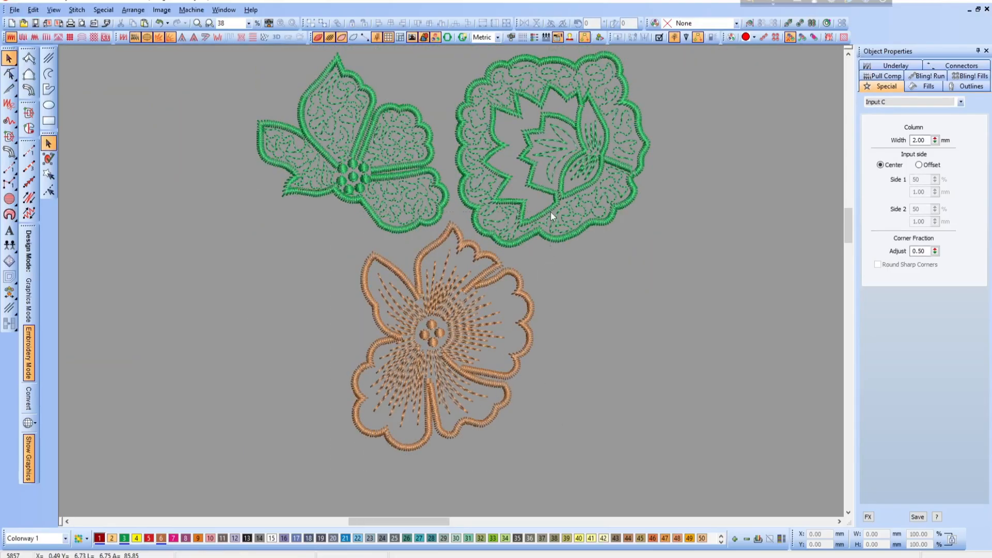
left_click(124, 538)
left_click(548, 436)
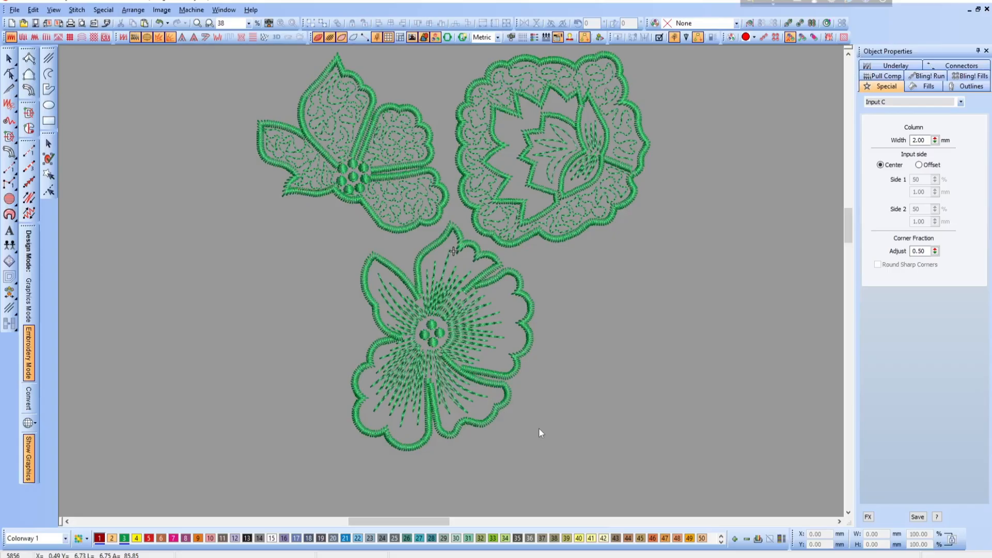
- Paste the copied multicolored floral spray and place it to the lower right of the green flowers
scroll(538, 429, "down", 4)
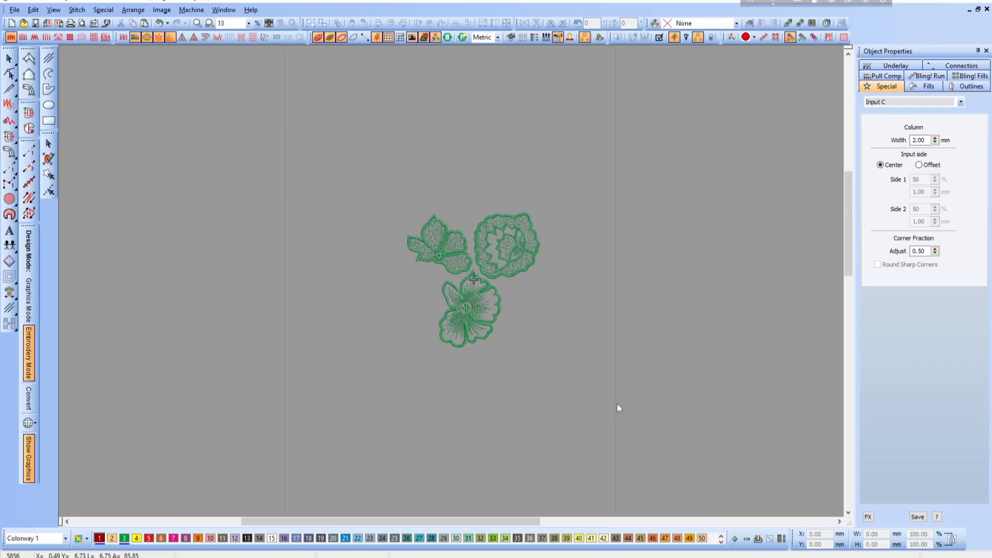
key("ctrl+v")
left_click_drag(573, 441, 562, 341)
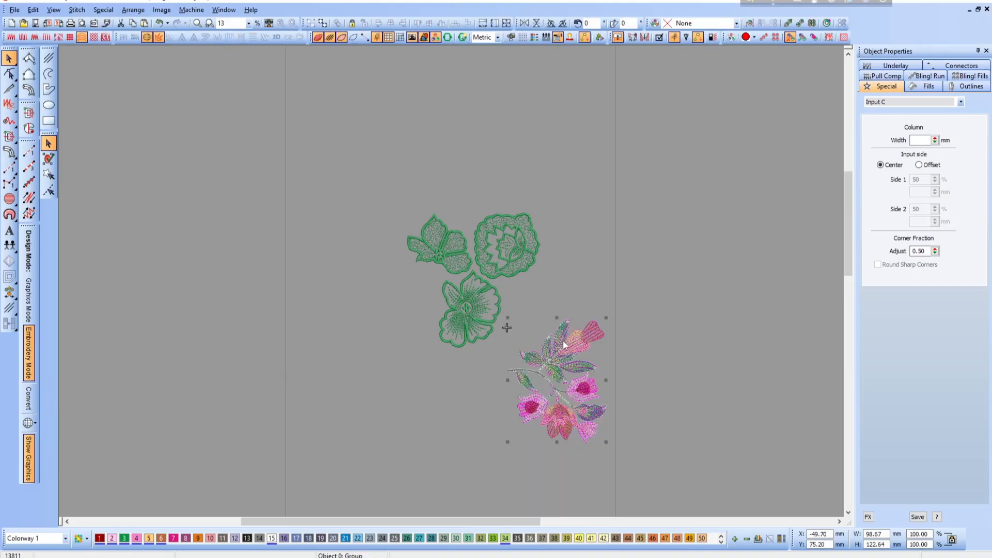
key("Escape")
scroll(563, 345, "up", 4)
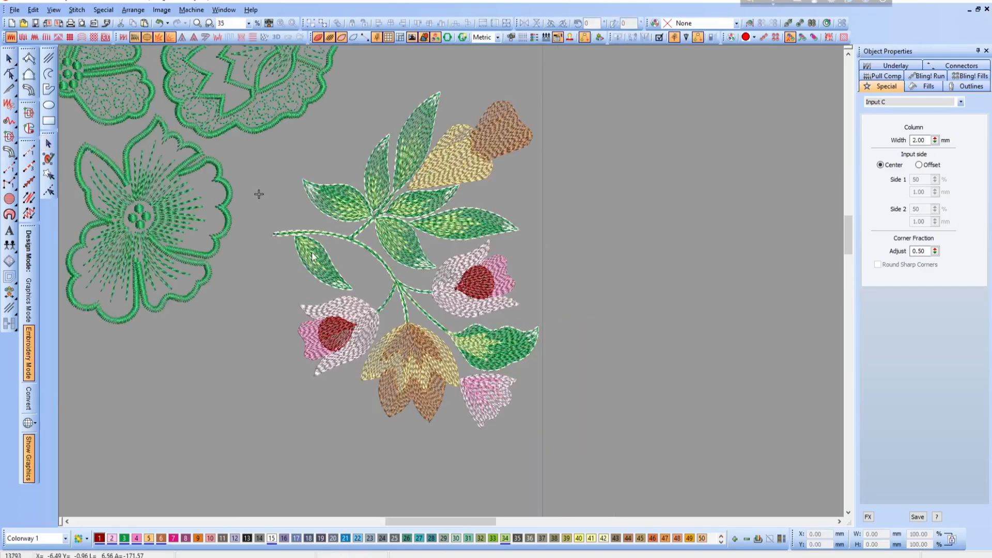
- Filter the view by color to show only the Green thread, Wilcom code 3
left_click(33, 11)
left_click(78, 148)
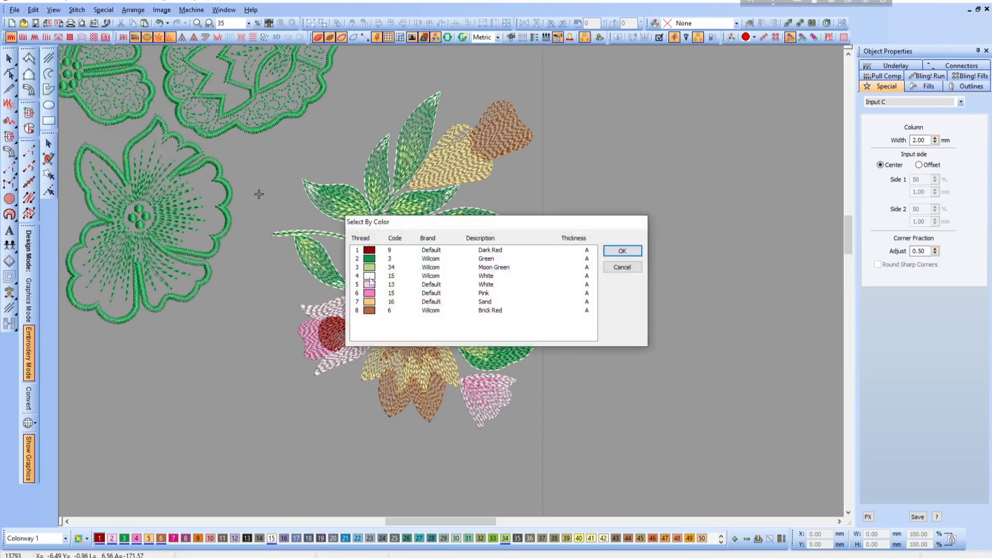
left_click(370, 259)
left_click(622, 250)
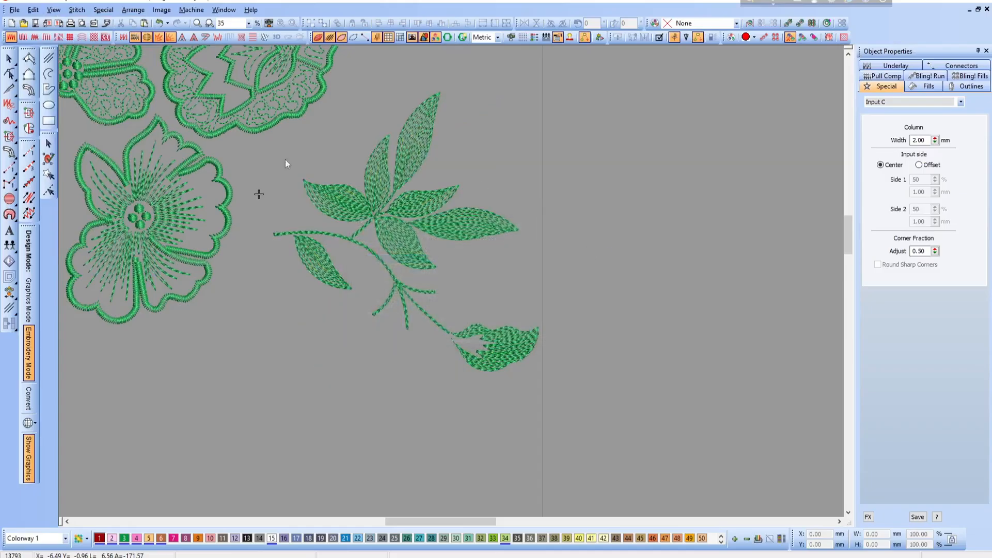
- Select the spray's green leaf and stem stitching with a polygon around it, and delete it
left_click(50, 175)
left_click(257, 233)
left_click(308, 148)
left_click(426, 69)
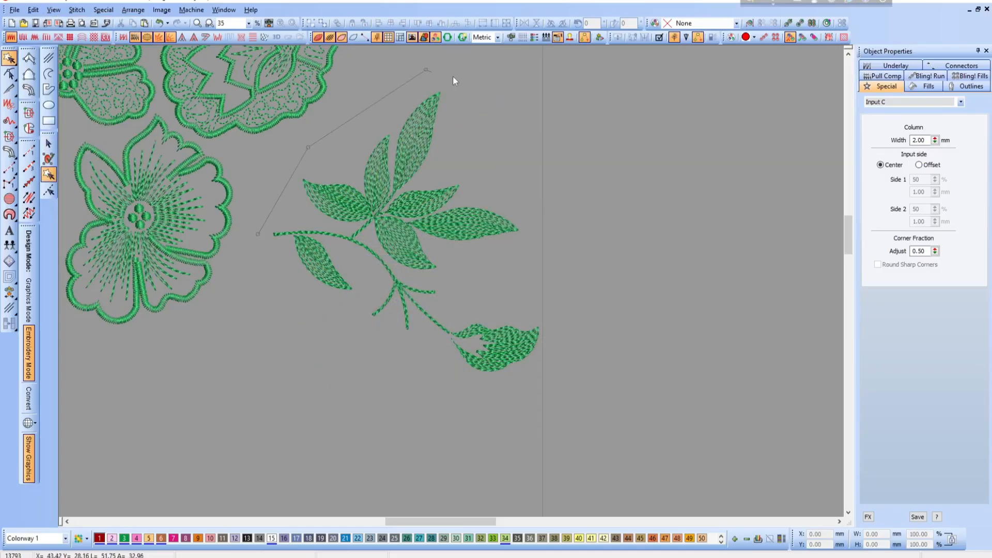
left_click(518, 117)
left_click(588, 241)
left_click(599, 368)
left_click(470, 392)
left_click(305, 327)
left_click(259, 242)
key("Return")
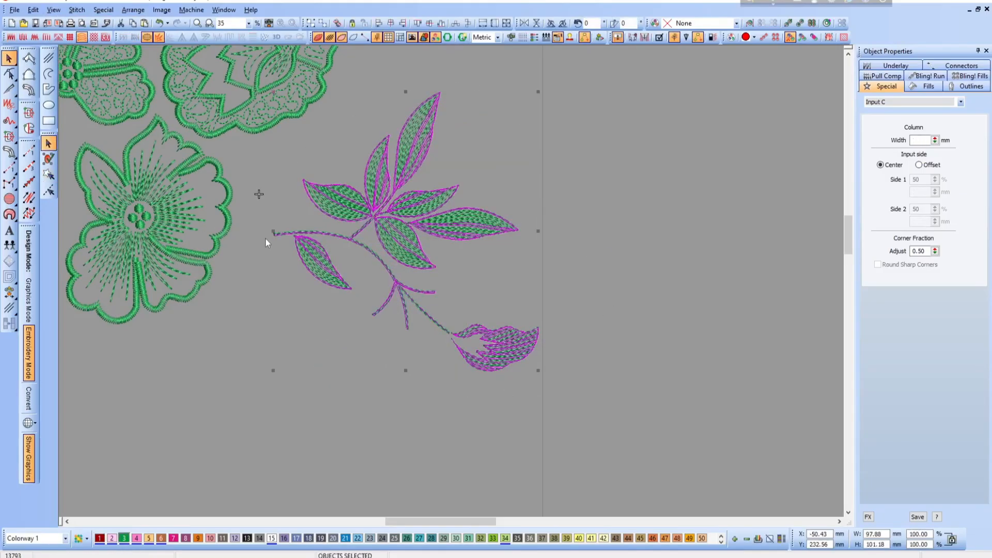
key("Delete")
- Show all eight thread colors of the design again
left_click(53, 10)
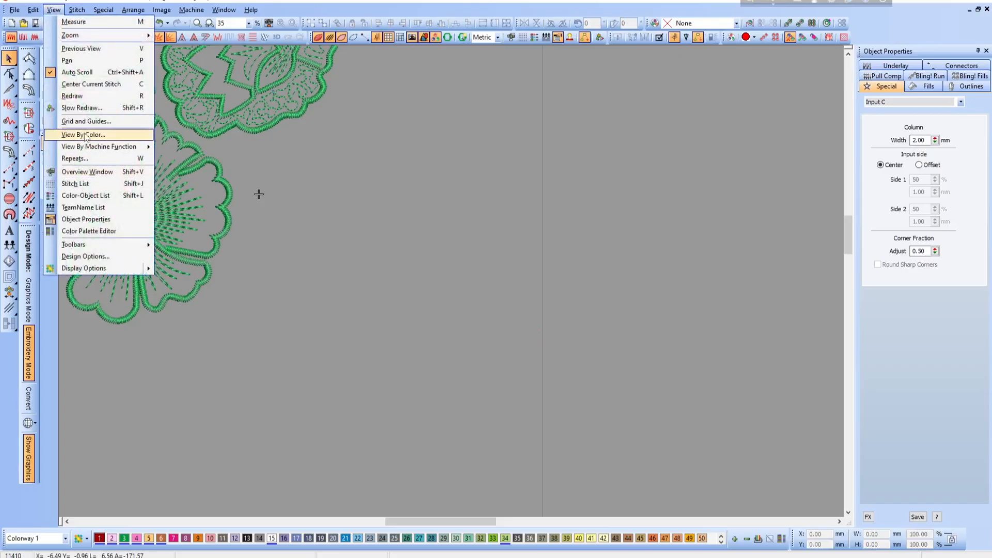
left_click(81, 135)
left_click_drag(372, 252, 376, 339)
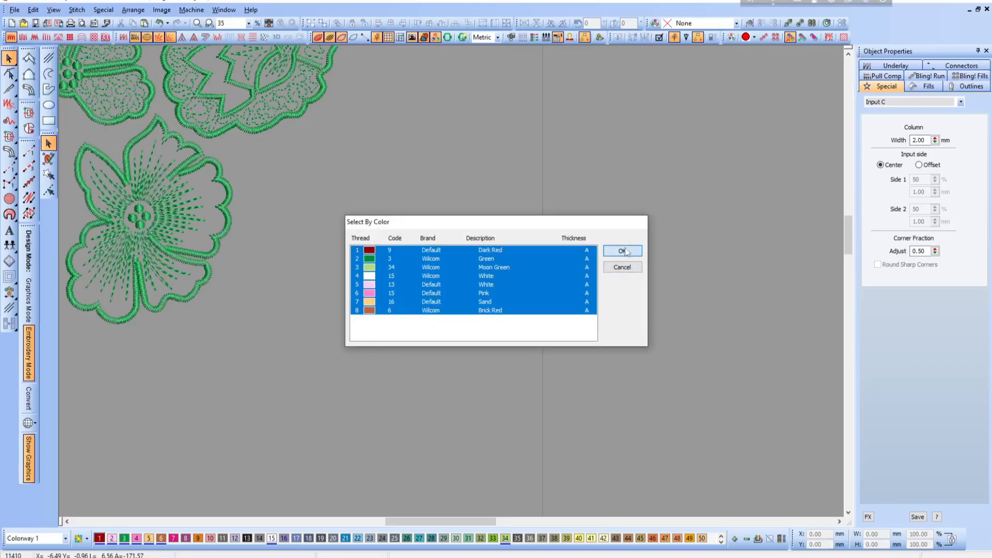
left_click(622, 250)
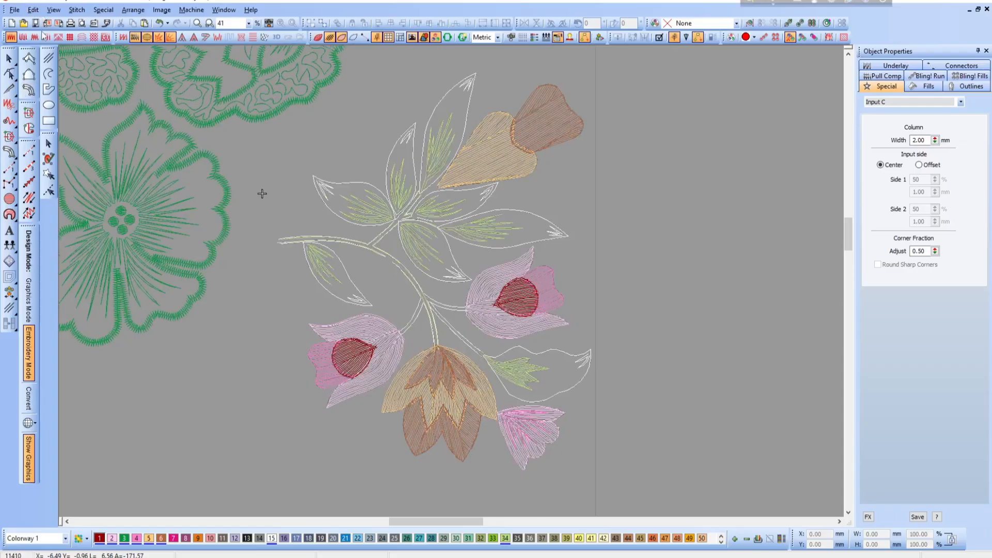
- Filter the view by color to show only the White thread, Wilcom code 15
left_click(54, 10)
left_click(83, 134)
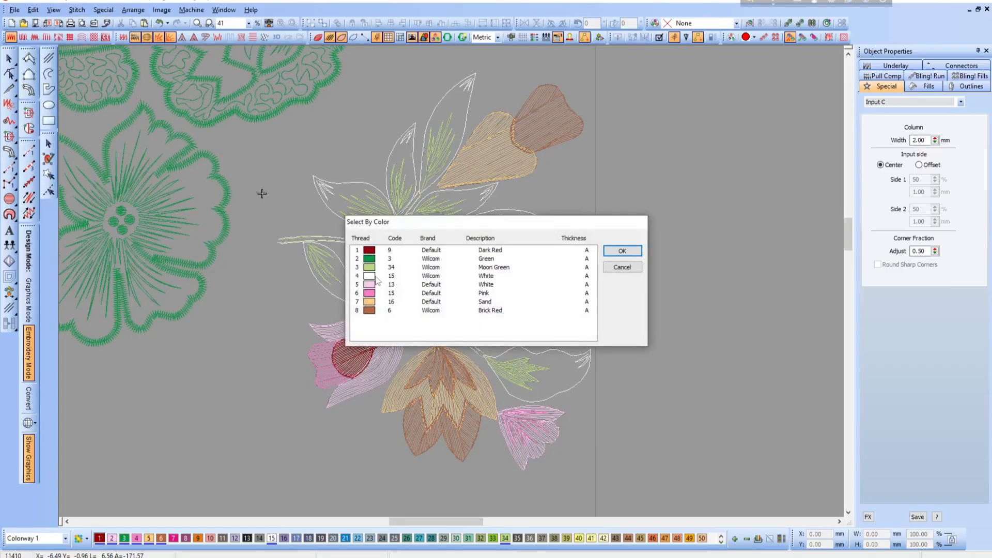
left_click(377, 277)
left_click(612, 251)
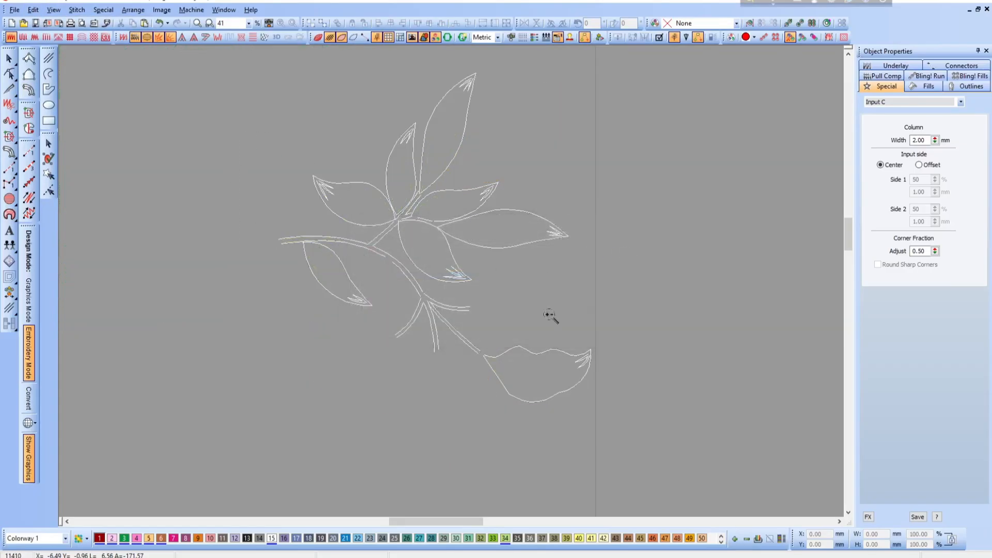
- Convert the main stem's upper run line to a 2.00 mm Input C satin column and display realistic stitches
left_click_drag(550, 315, 259, 150)
left_click(228, 293)
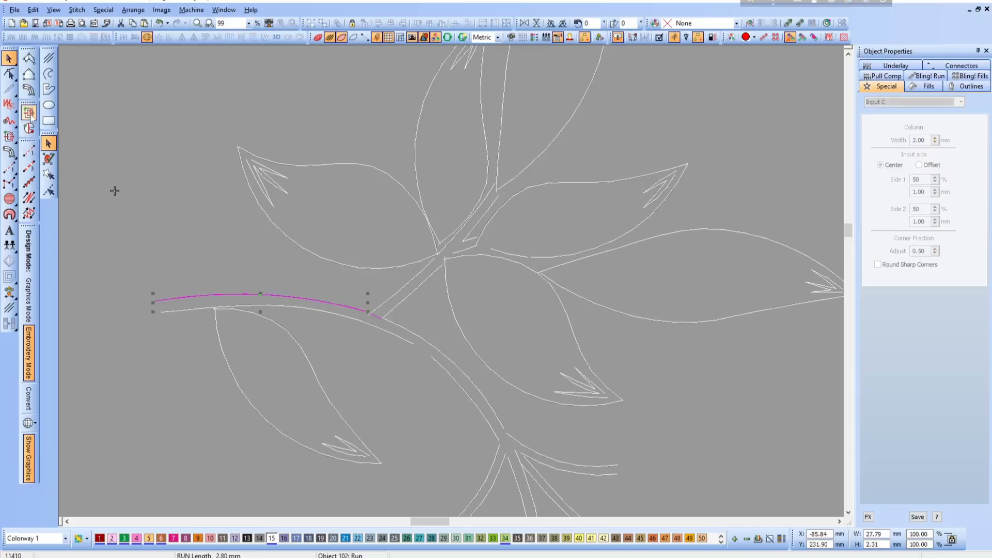
left_click(28, 90)
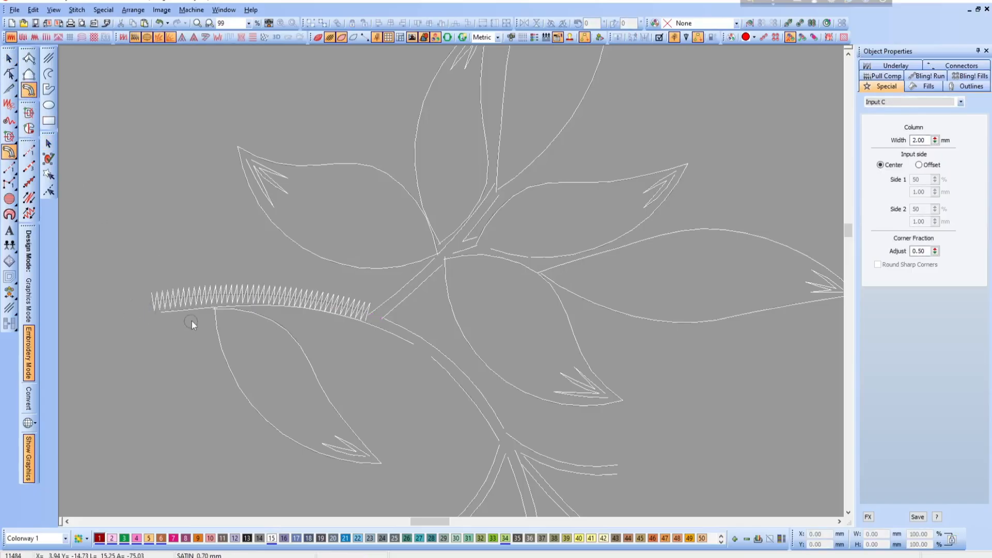
key("t")
- Move the main stem's satin column slightly upward, clear of the lower stem run line
key("b")
left_click_drag(113, 248, 436, 368)
left_click(530, 258)
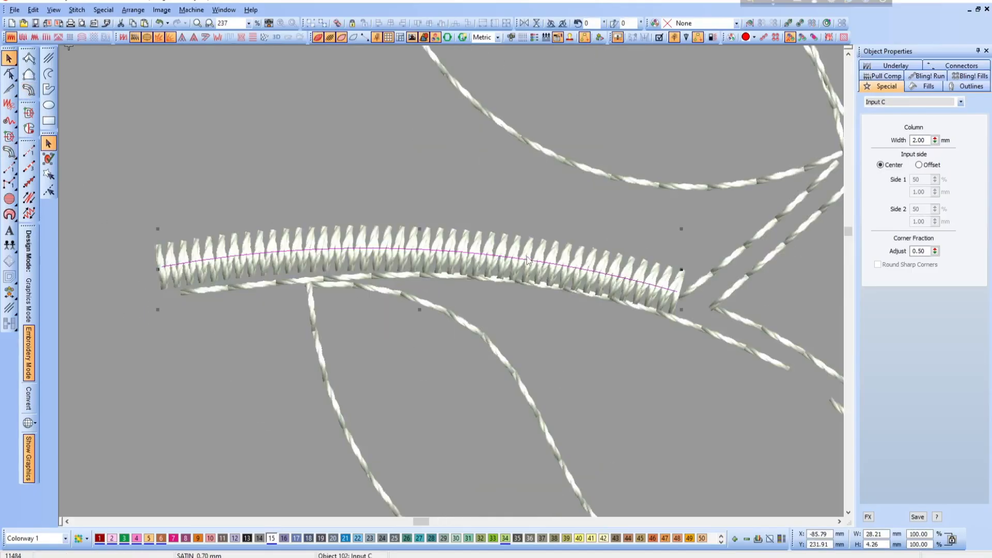
left_click_drag(530, 246, 530, 229)
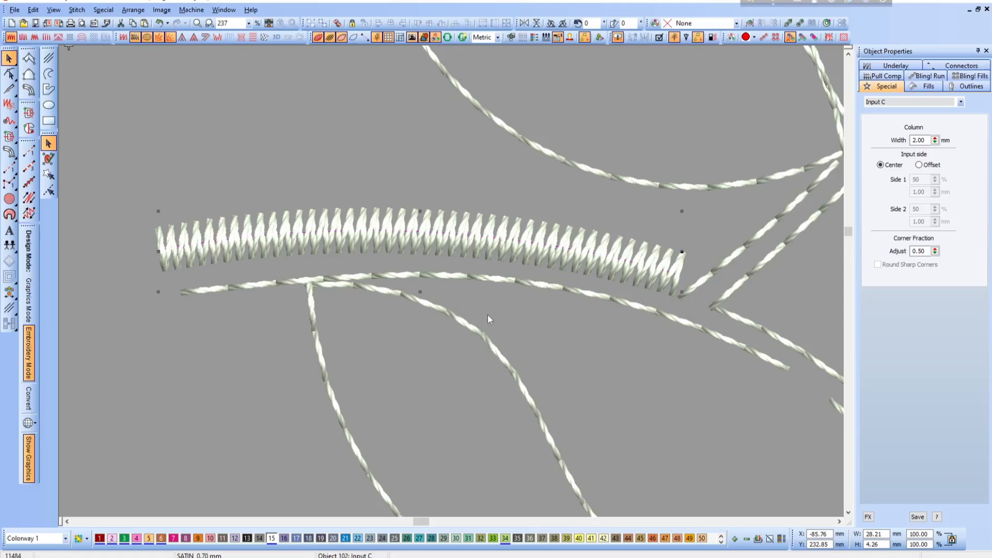
key("Escape")
- Convert the upper run line of the short branch between the stem and the leaf cluster to a 2.00 mm Input C satin column
key("shift+z")
key("shift+z")
key("b")
left_click_drag(443, 188, 690, 349)
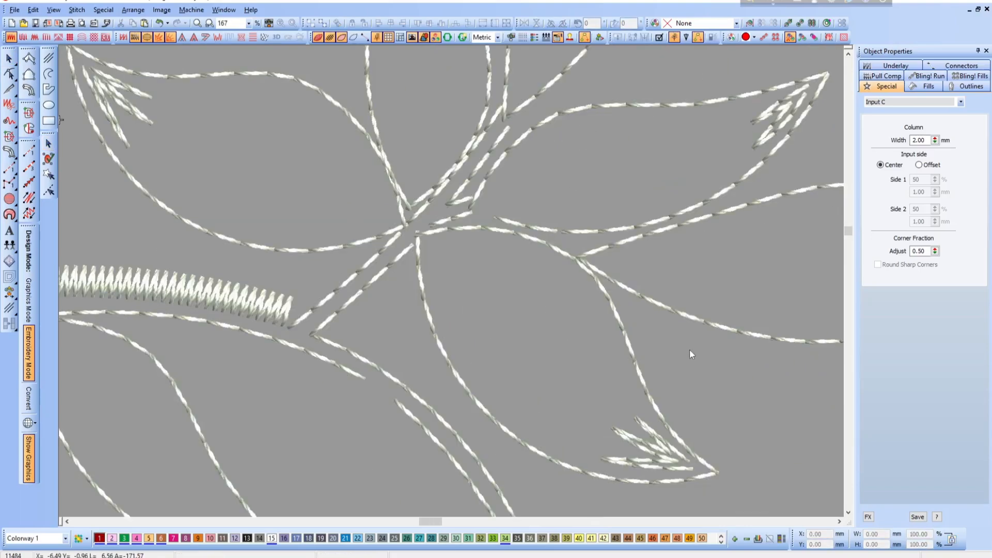
left_click(332, 292)
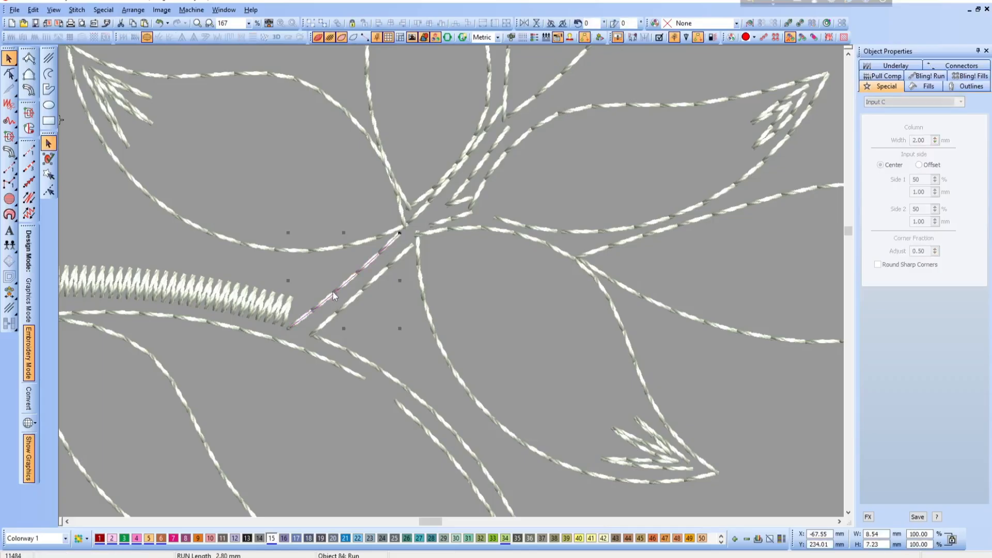
left_click(29, 90)
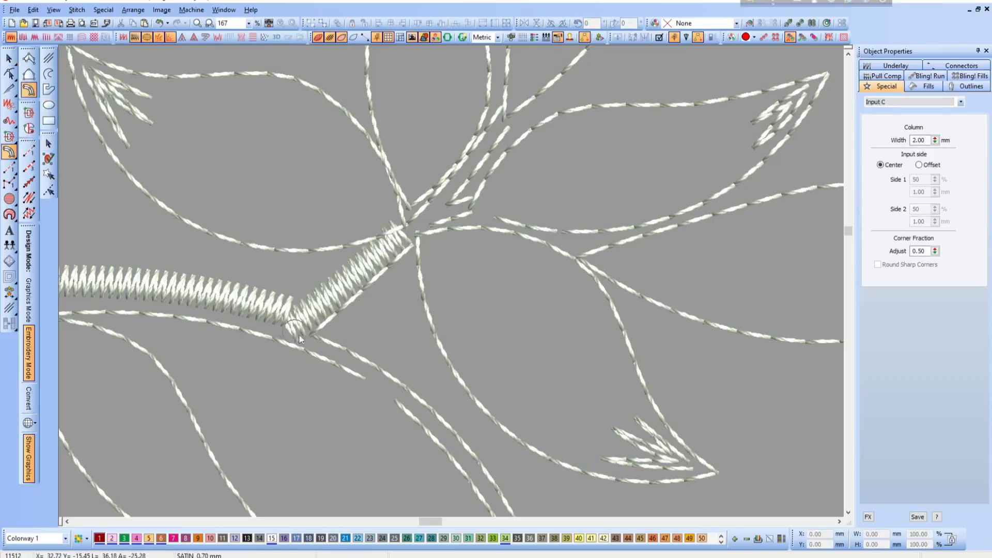
- Reshape the branch's satin column by shifting its end nodes so it joins the main stem column
key("h")
left_click_drag(276, 347, 245, 359)
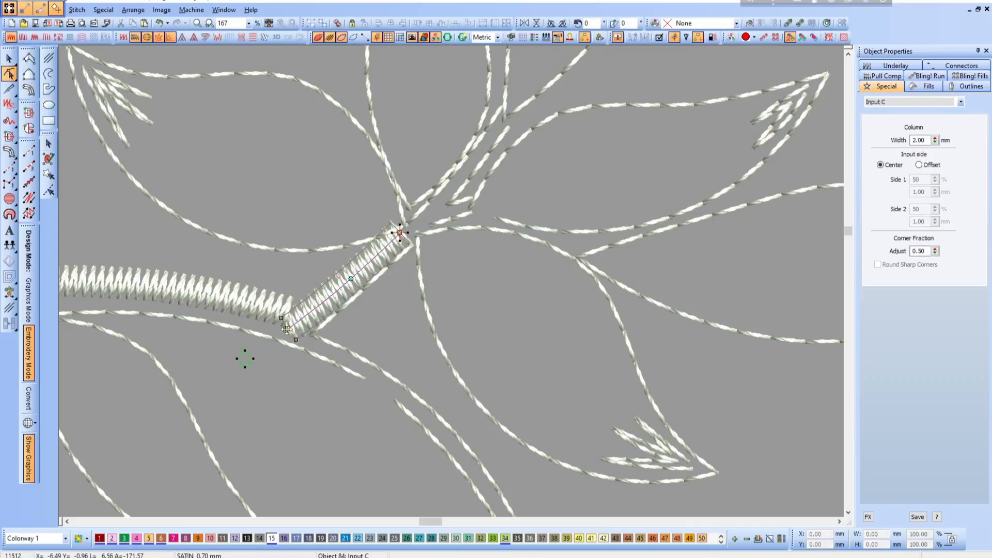
mouse_move(400, 233)
left_mouse_down()
mouse_move(417, 238)
mouse_move(394, 231)
left_mouse_up()
key("Escape")
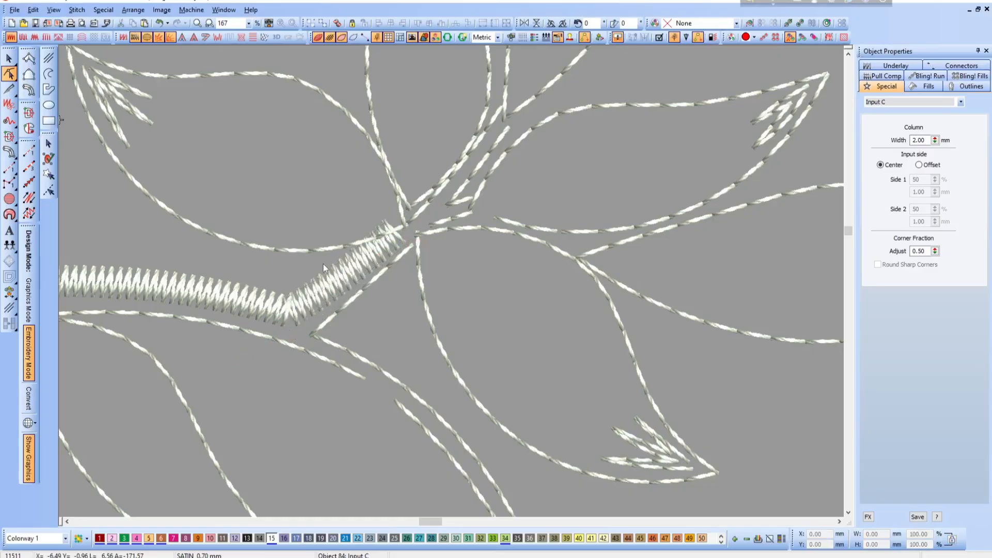
- Delete the short vein lines inside the tip of the leaf above the main stem
key("Tab")
left_click(123, 127)
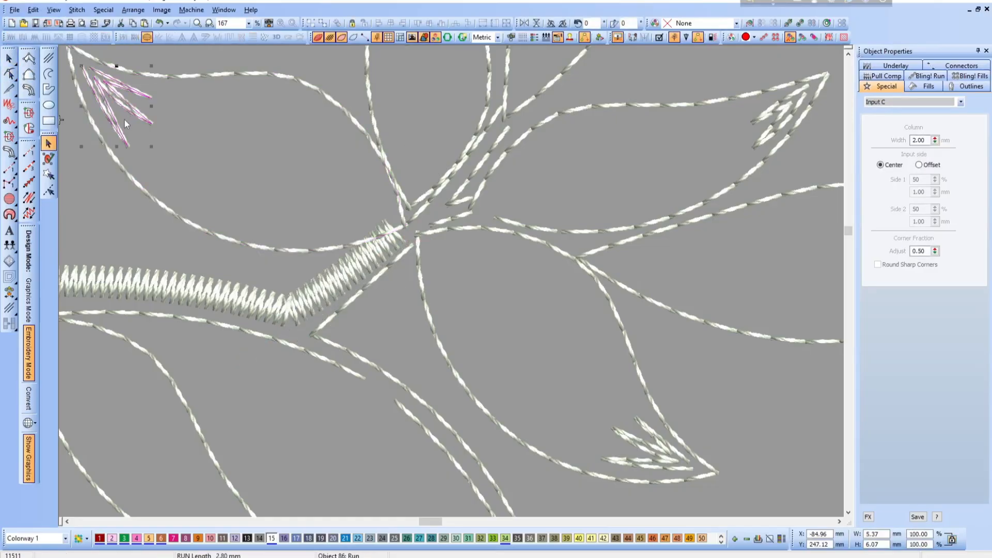
key("Delete")
- Convert this leaf's outline to a 2.00 mm Input C satin column and move it slightly up and left, away from the branch
left_click(150, 194)
left_click(29, 90)
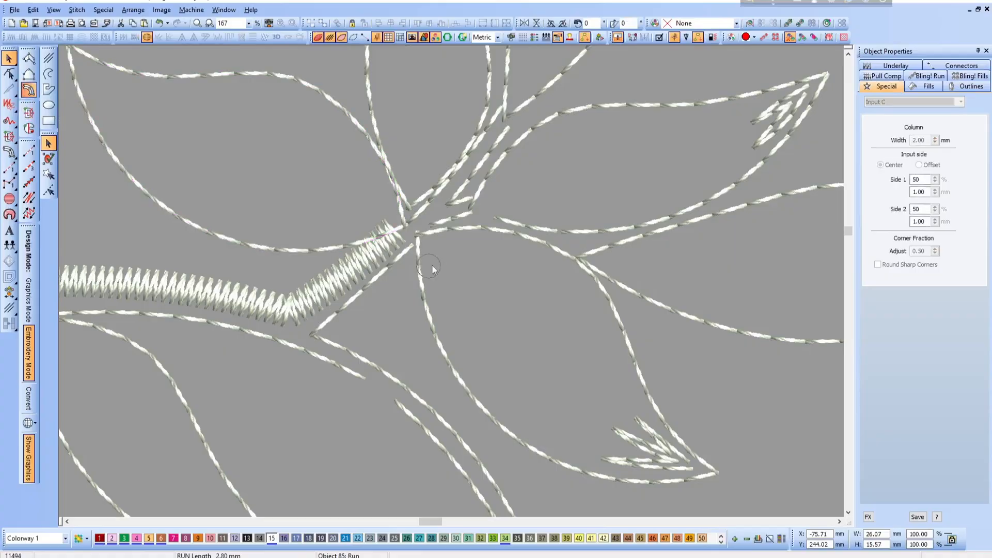
key("Escape")
left_click(335, 243)
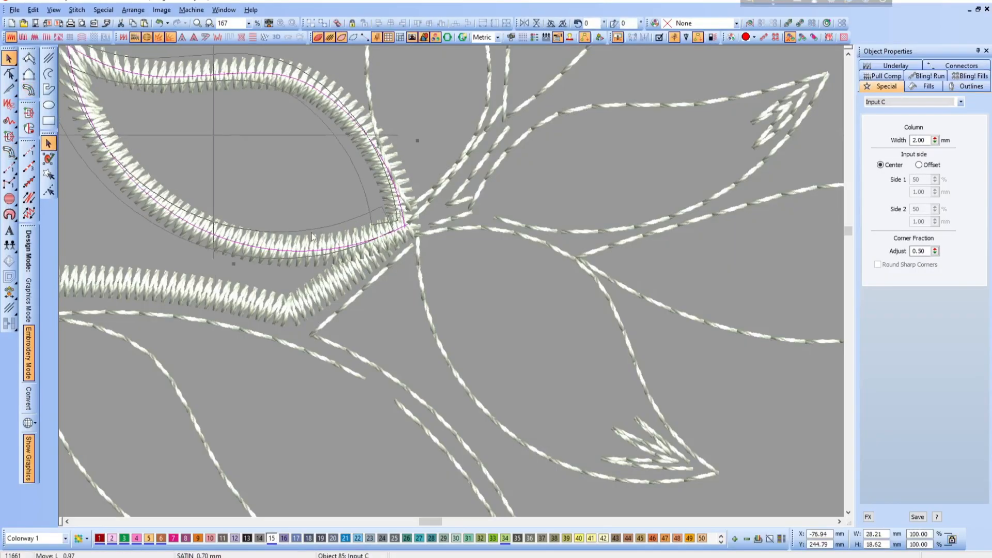
left_click_drag(334, 243, 309, 237)
- Delete the short vein lines inside the tip of the narrow upright leaf beside the converted leaf
key("shift+z")
scroll(440, 303, "up", 2)
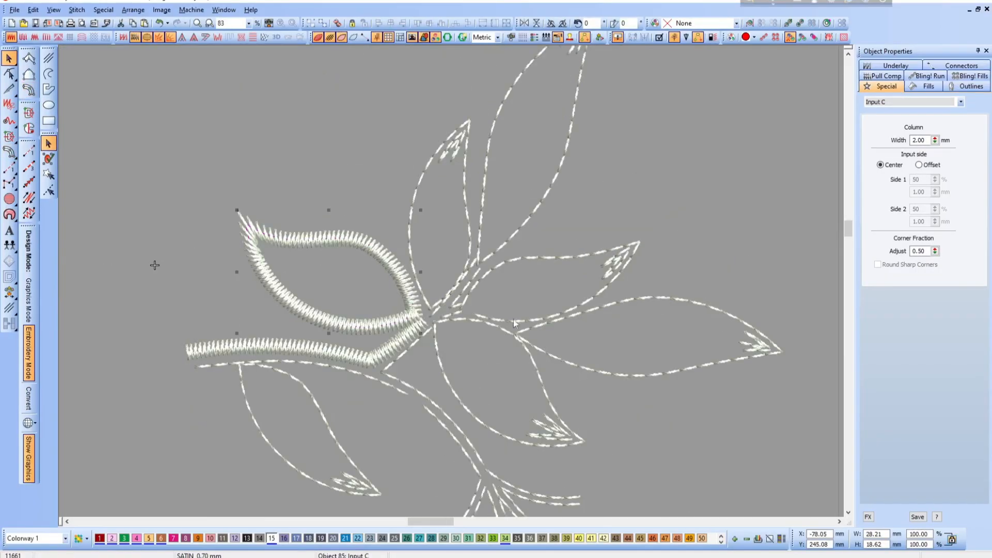
left_click(434, 178)
left_click(451, 151)
key("Delete")
- Convert the narrow upright leaf's outline to an Input C satin column and move it slightly upward
left_click(412, 234)
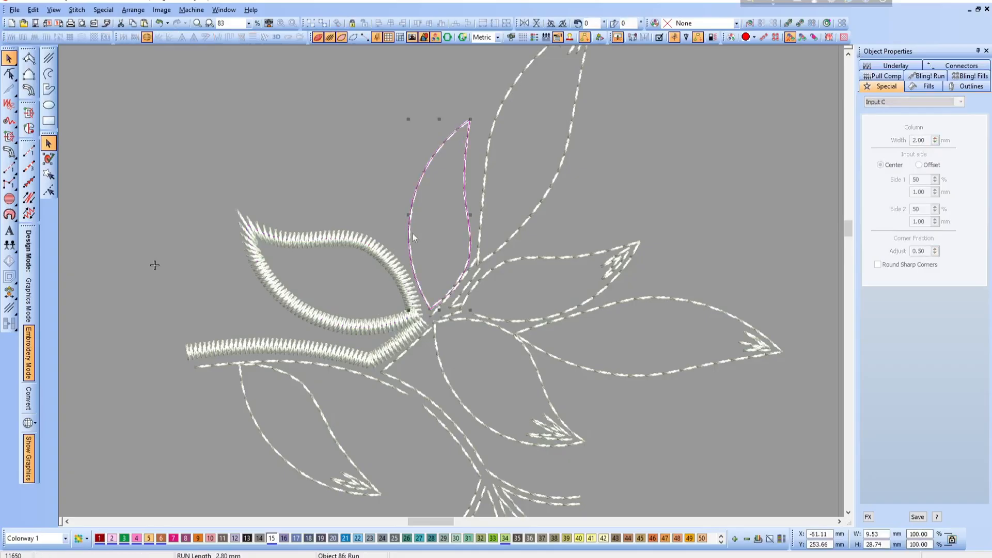
left_click(29, 90)
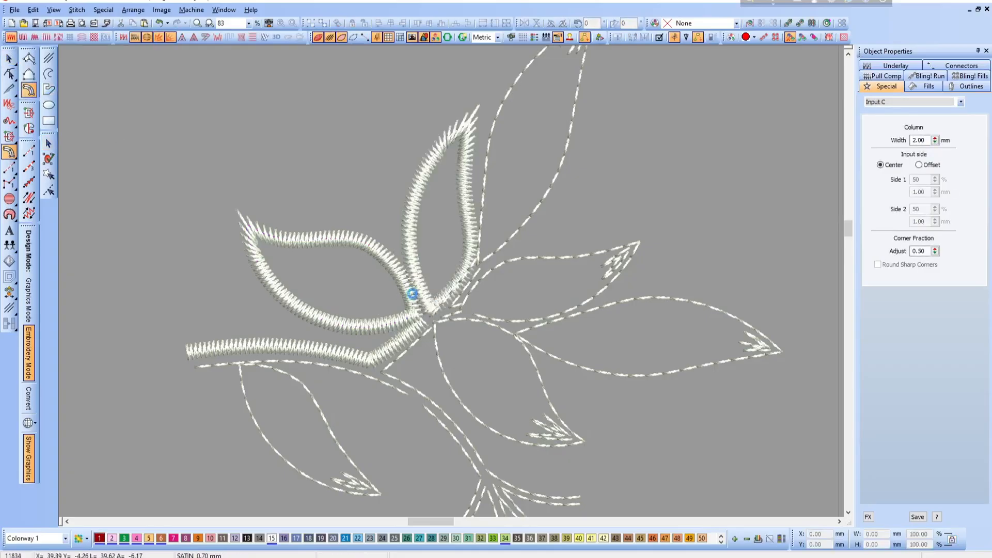
key("Escape")
left_click(415, 280)
left_click_drag(417, 275, 412, 261)
- Rotate the upright leaf's satin column slightly and nudge its position so its base fits beside the neighbouring leaf
key("b")
left_click_drag(316, 182, 531, 327)
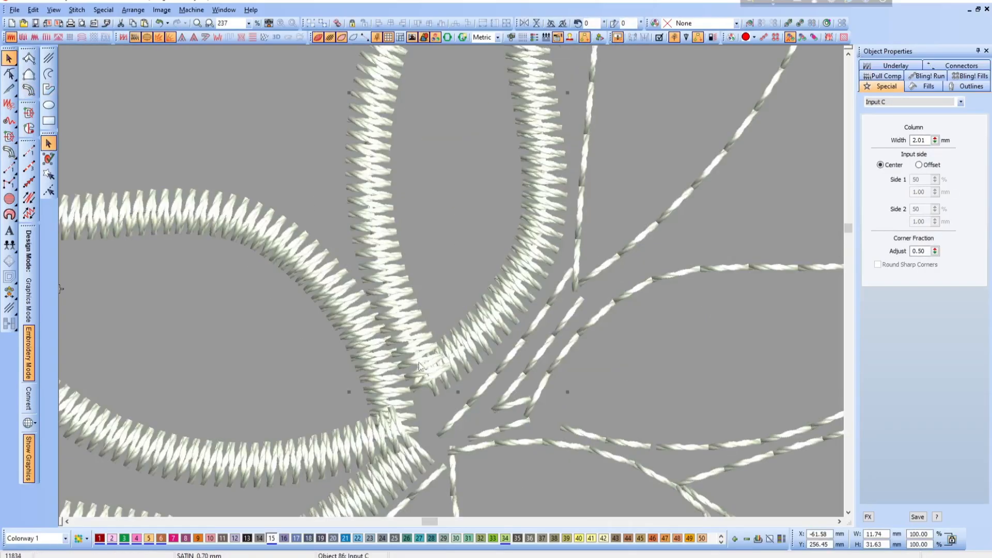
left_click_drag(567, 393, 572, 389)
left_click_drag(481, 338, 478, 327)
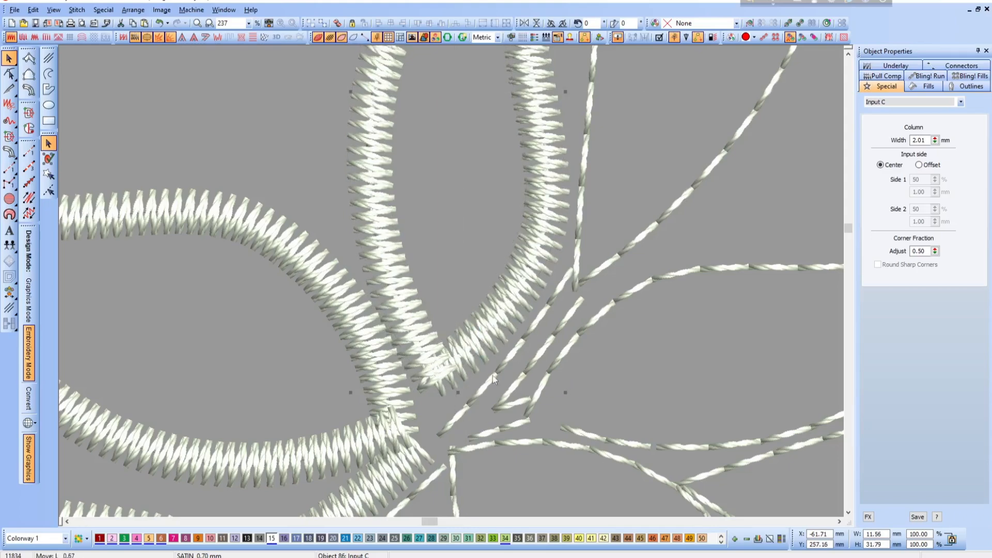
- Convert the short branch run line beside the upright leaf's base to a 2.00 mm Input C satin column
left_click(553, 385)
key("shift+z")
left_click(452, 349)
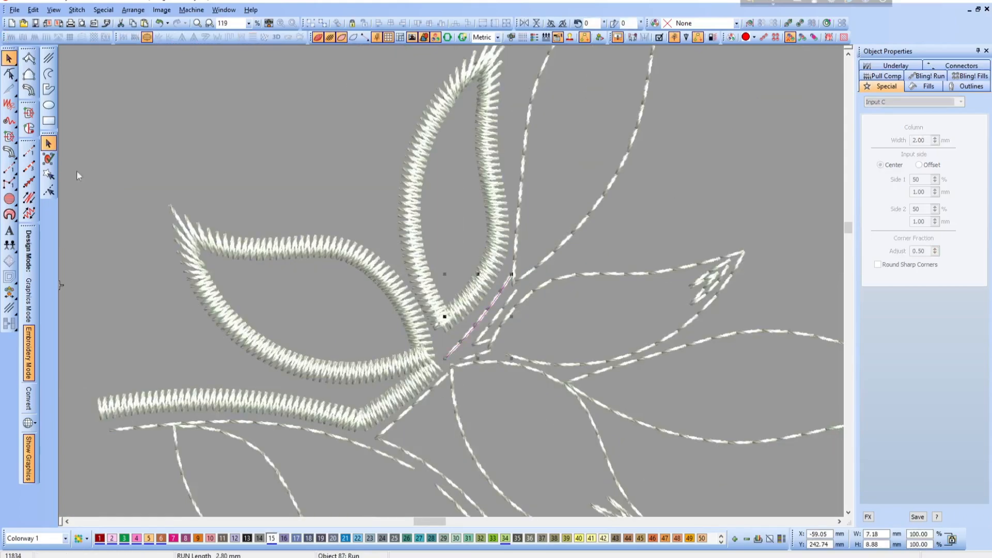
left_click(10, 152)
key("Escape")
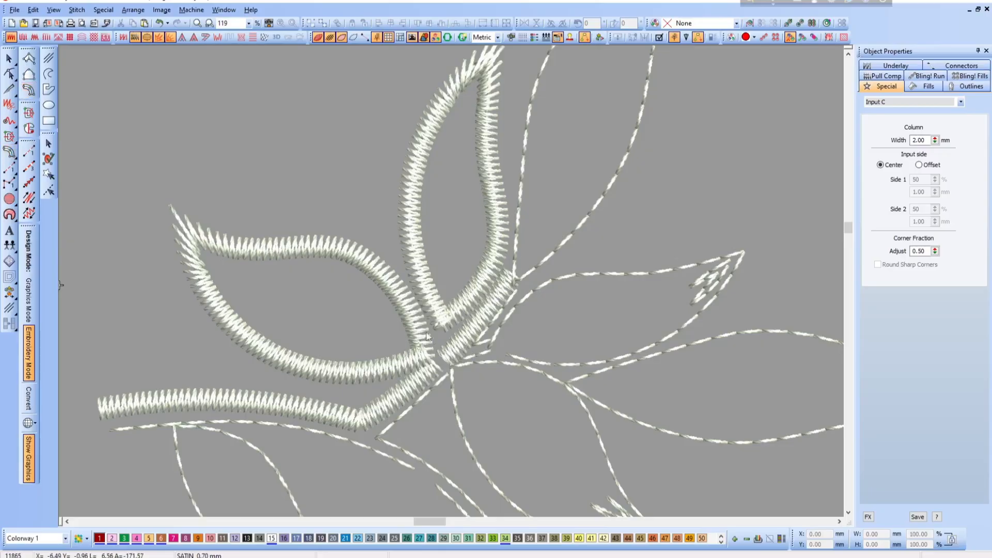
- Shift the end nodes of the short branch's satin column so it lines up with the branch column and the adjoining leaves
left_click_drag(381, 260, 579, 394)
key("h")
mouse_move(360, 363)
left_mouse_down()
mouse_move(365, 385)
mouse_move(352, 365)
left_mouse_up()
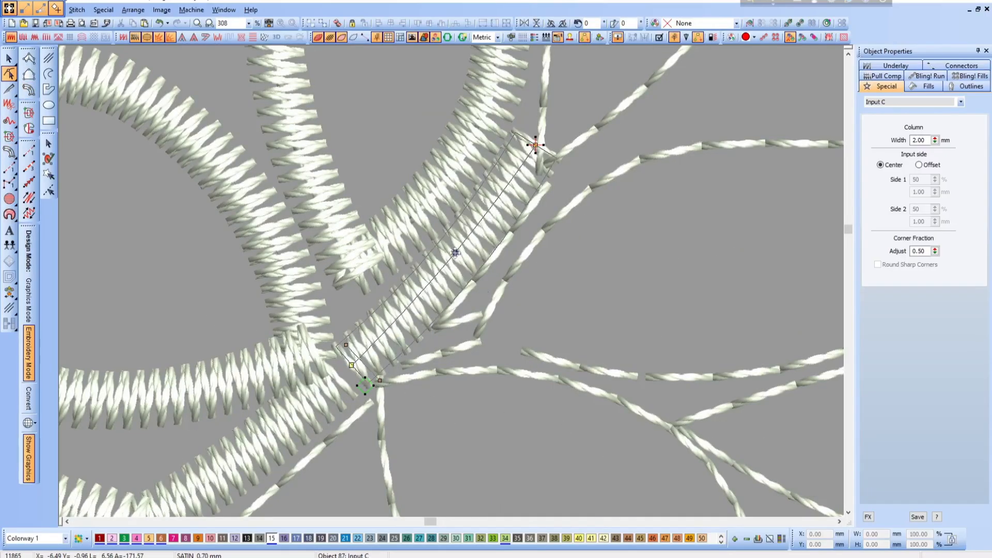
mouse_move(530, 139)
left_mouse_down()
mouse_move(548, 122)
mouse_move(532, 140)
left_mouse_up()
key("shift+z")
scroll(619, 325, "up", 3)
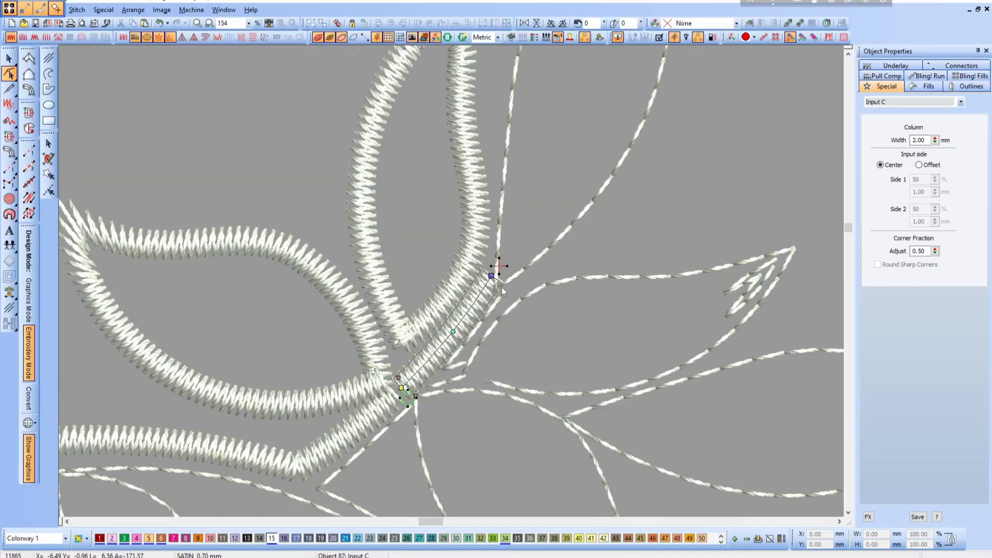
key("Escape")
- Rotate the upright leaf's satin column slightly leftward about its base, leaving more room beside the tall leaf
left_click(444, 268)
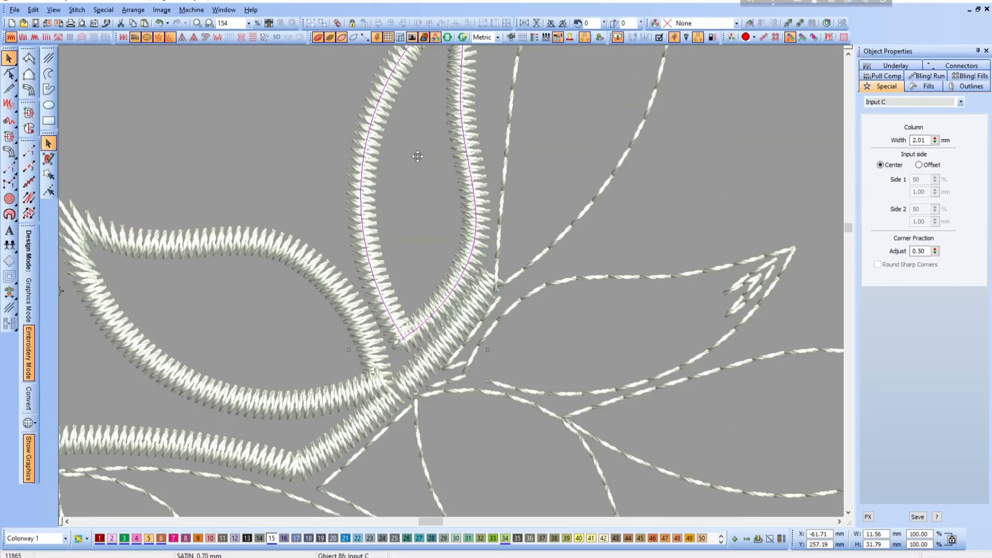
key("shift+z")
scroll(473, 193, "up", 3)
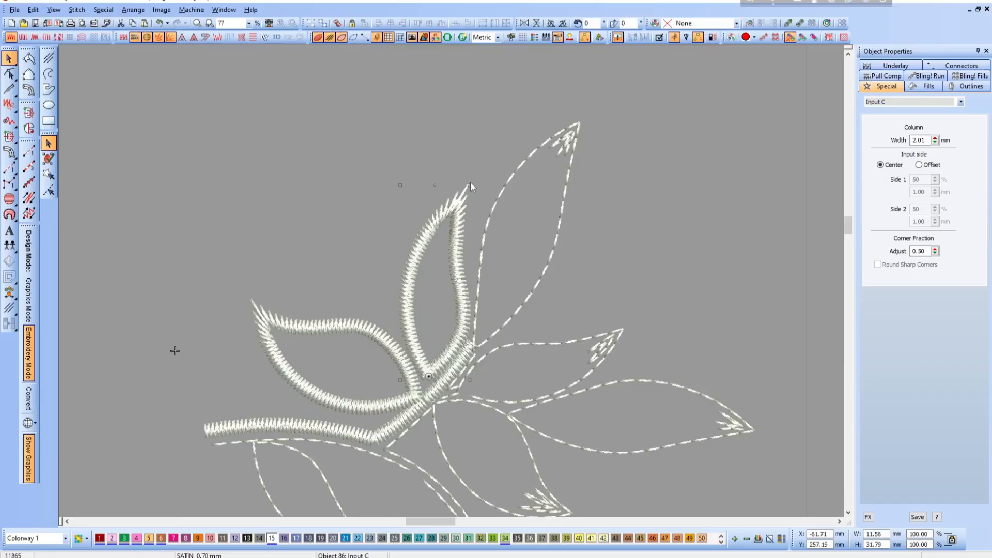
left_click(435, 232)
left_click_drag(435, 284, 431, 376)
left_click_drag(468, 185, 458, 183)
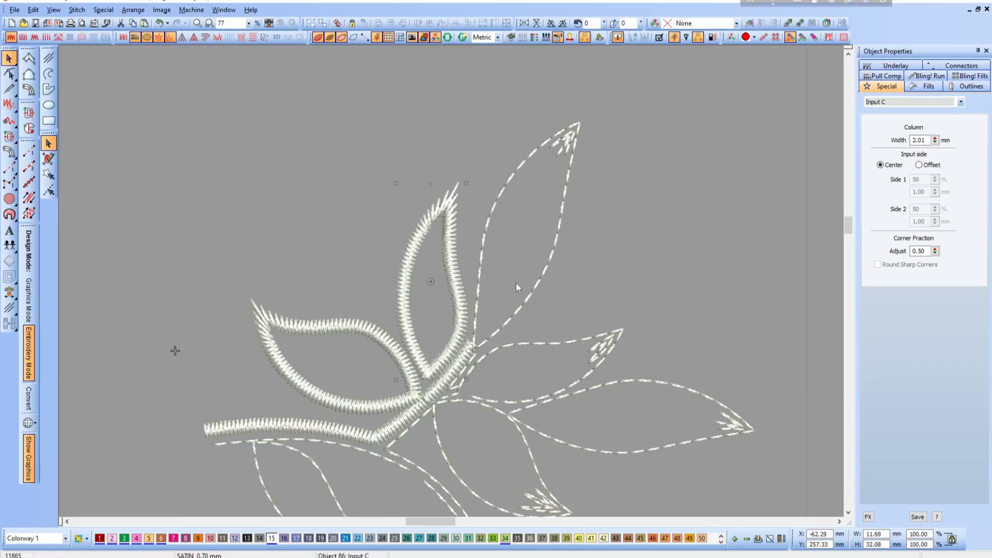
left_click(533, 355)
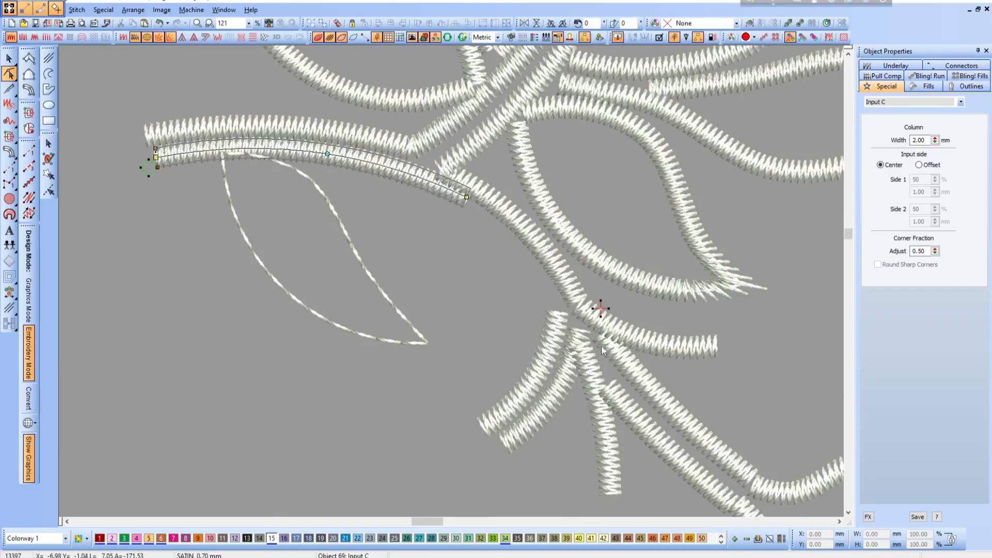
- Extend the lower stem's satin column down to the lower branch junction and adjust its middle and starting nodes into a smooth curve
left_click_drag(466, 197, 552, 309)
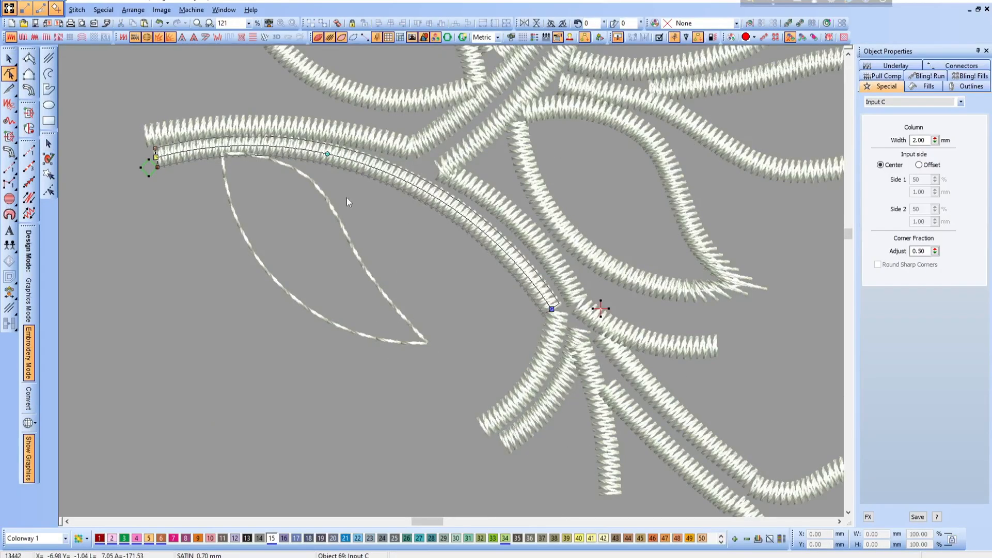
left_click_drag(327, 155, 389, 182)
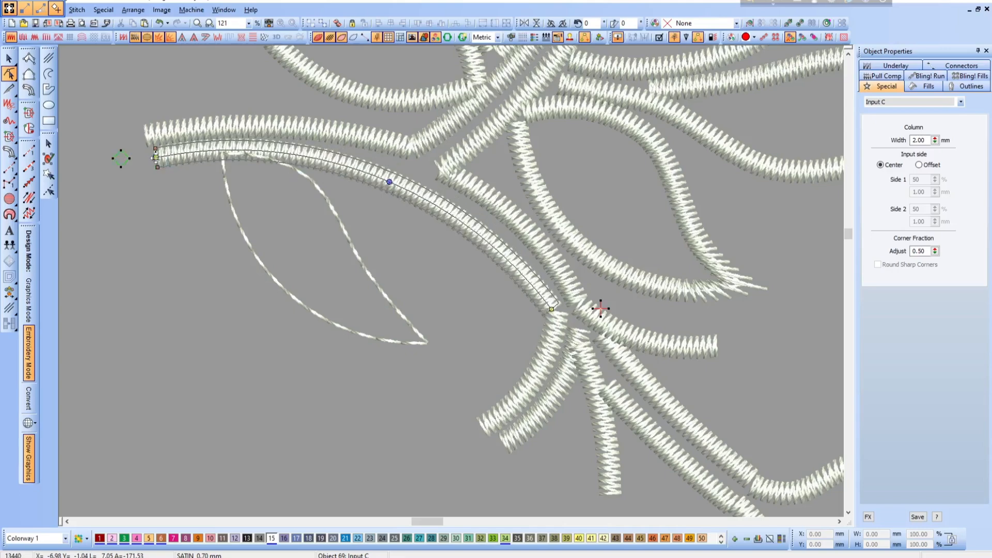
left_click_drag(156, 158, 144, 168)
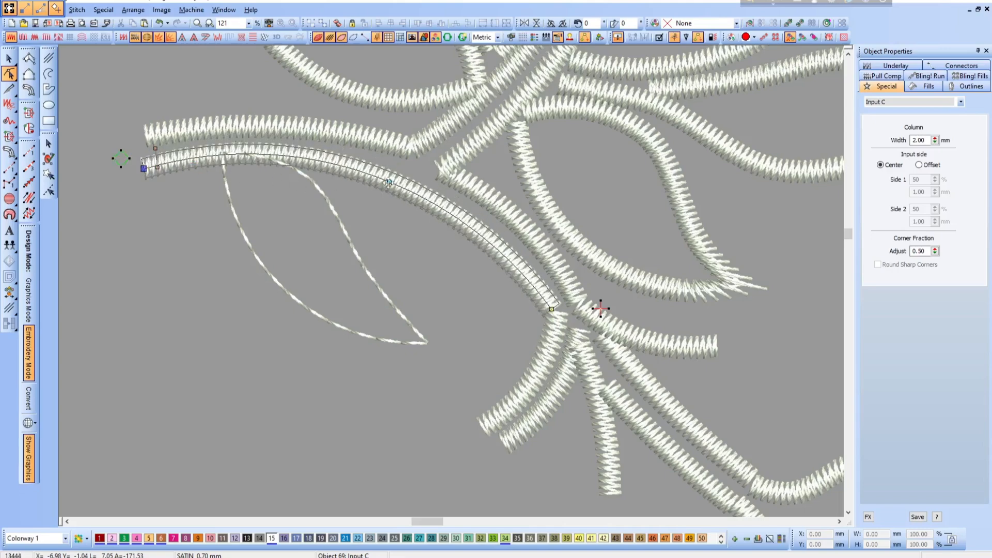
left_click_drag(389, 183, 395, 181)
key("Escape")
- Shift the bend node of the upper stem's satin column slightly downward where the stem turns into the branch
key("shift+z")
key("b")
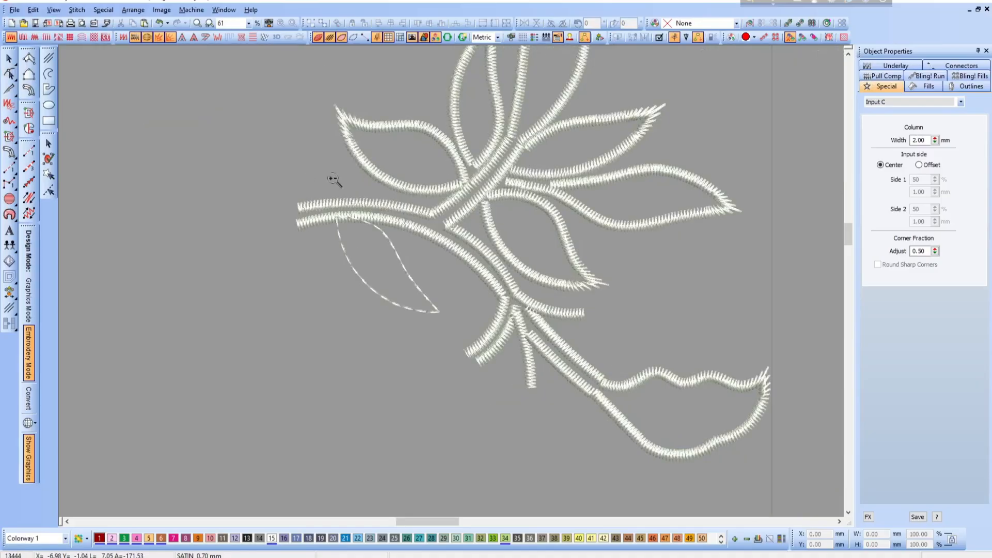
left_click_drag(333, 178, 487, 283)
left_click(527, 222)
key("h")
left_click_drag(537, 226, 537, 242)
key("Escape")
left_click(552, 218)
key("h")
key("Escape")
- Convert the outline of the leaf below the stem to a 2.00 mm Input C satin column and move it clear of the stem
key("0")
key("b")
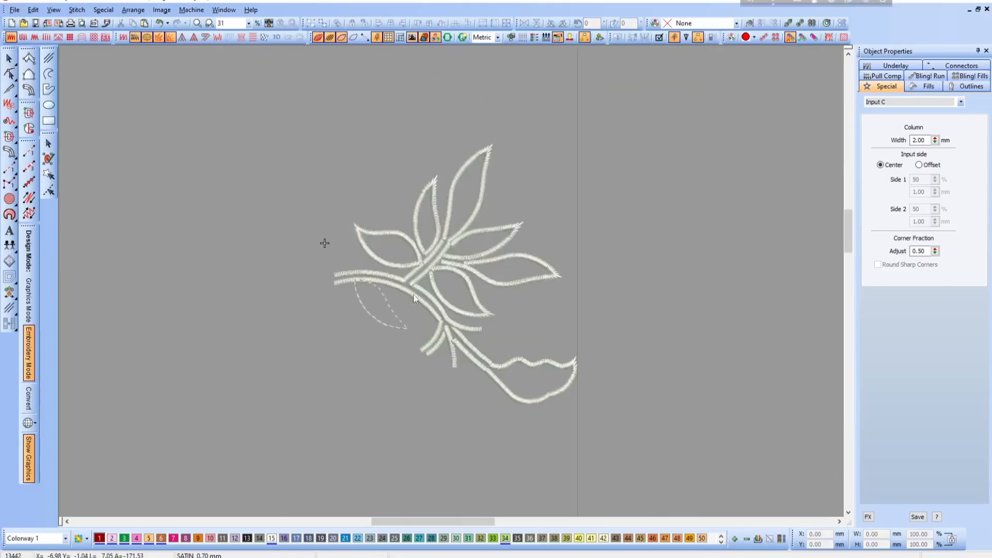
left_click_drag(324, 245, 489, 391)
left_click(389, 221)
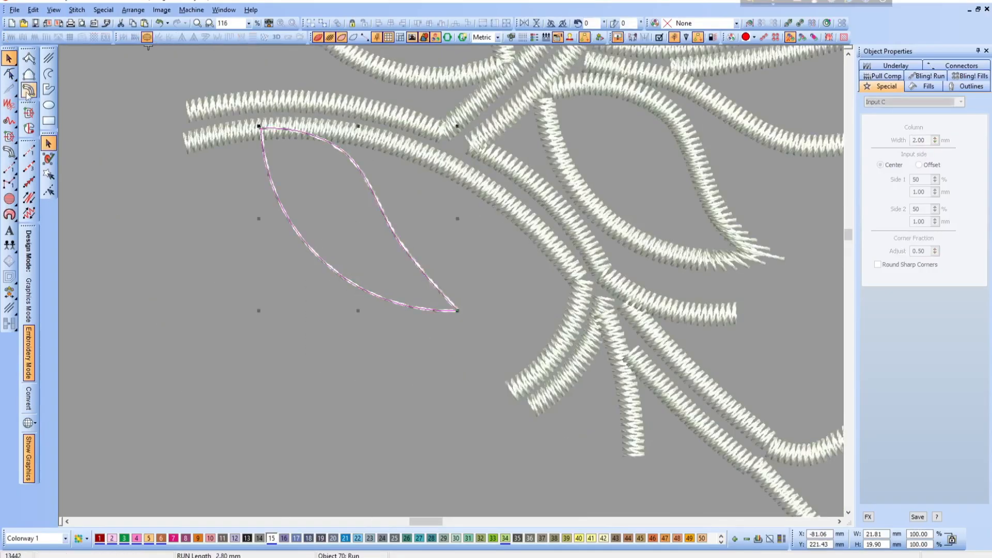
left_click(29, 90)
key("Escape")
key("Escape")
left_click(369, 177)
left_click_drag(365, 219, 376, 238)
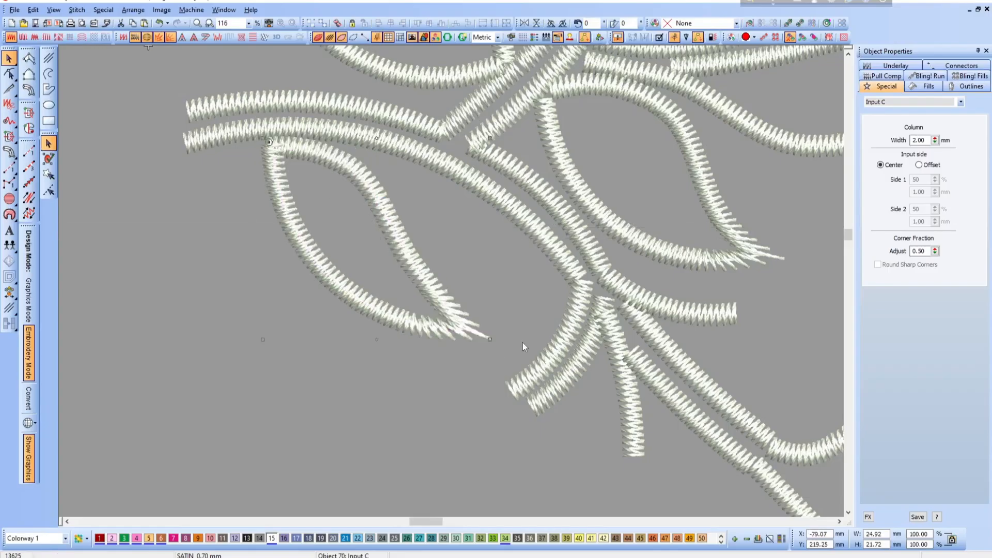
- Rotate the lower leaf's satin column slightly about its base and separate its overlapping end nodes just below the stem
left_click_drag(490, 339, 482, 346)
key("h")
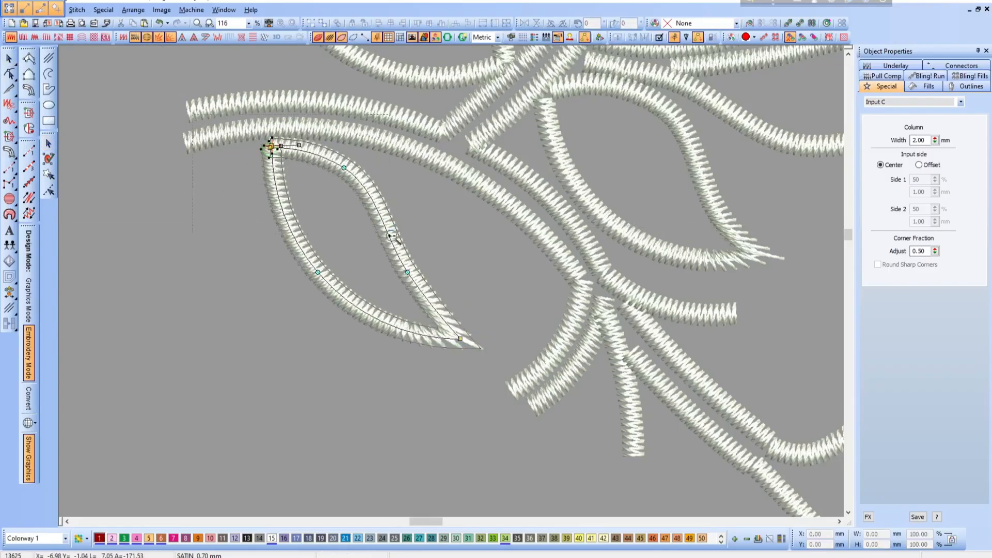
scroll(268, 144, "up", 6)
mouse_move(363, 185)
left_mouse_down()
mouse_move(335, 122)
mouse_move(340, 112)
mouse_move(368, 166)
mouse_move(365, 126)
left_mouse_up()
left_click_drag(374, 171, 311, 158)
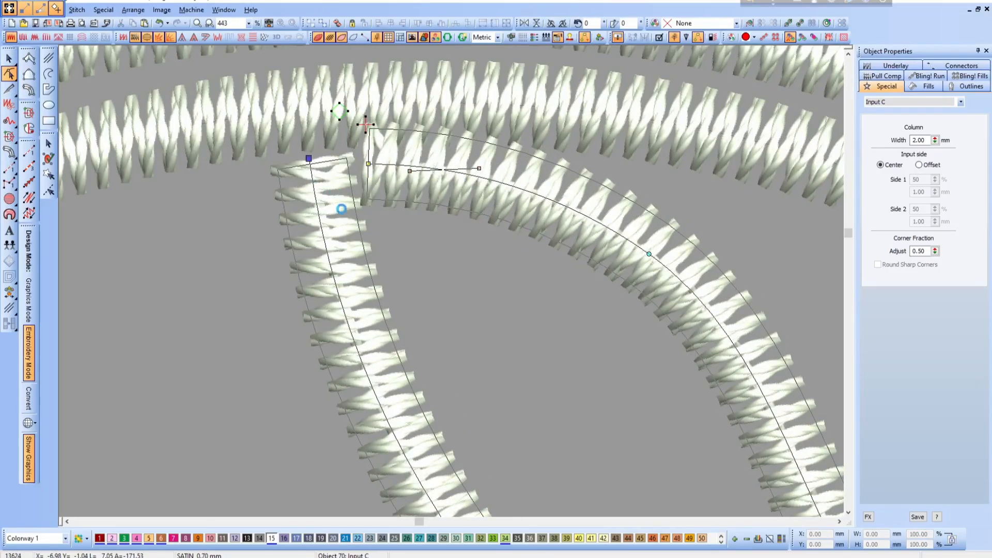
scroll(455, 284, "down", 3)
key("Escape")
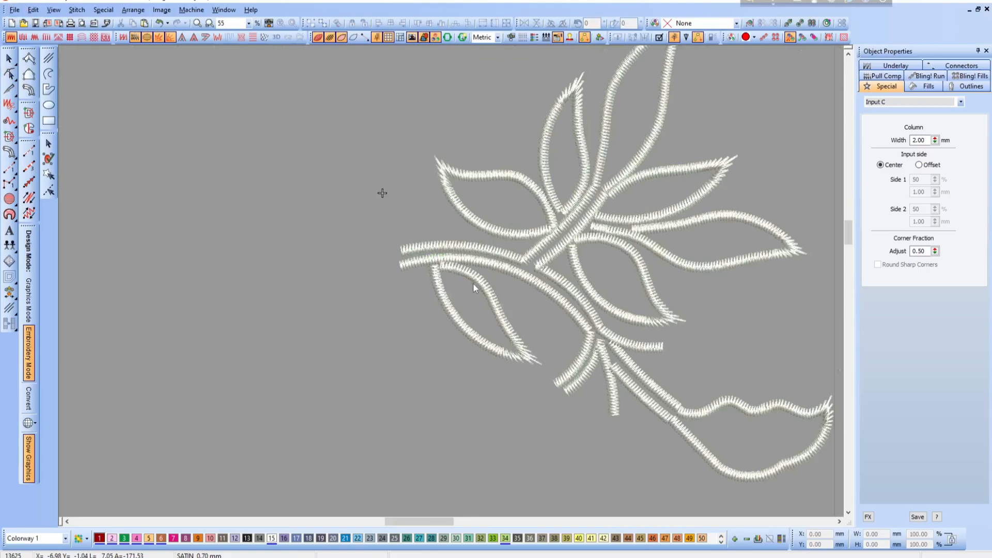
- Delete the existing vein run lines inside the leaf below the stem of the green spray
key("shift+z")
key("b")
left_click_drag(377, 166, 713, 428)
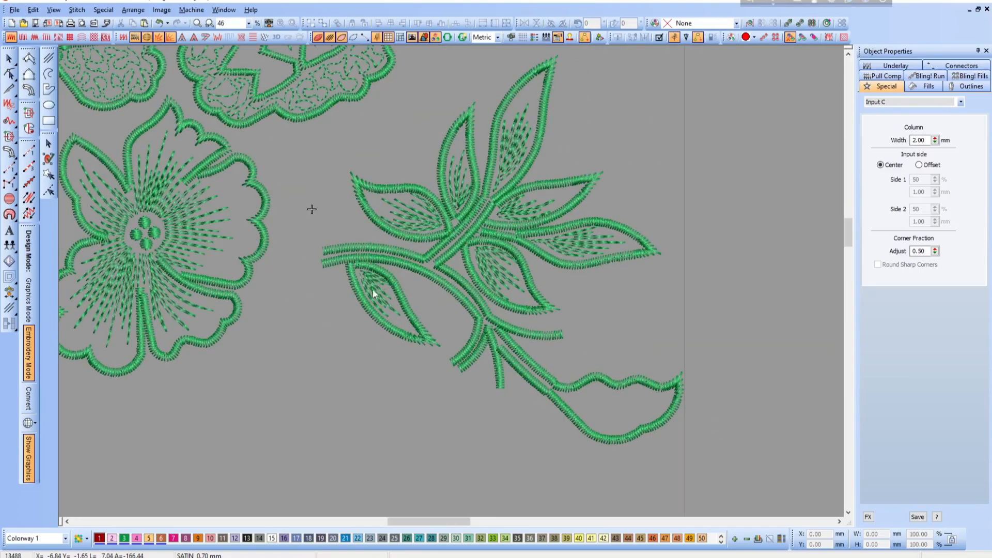
left_click_drag(340, 252, 452, 360)
left_click(340, 191)
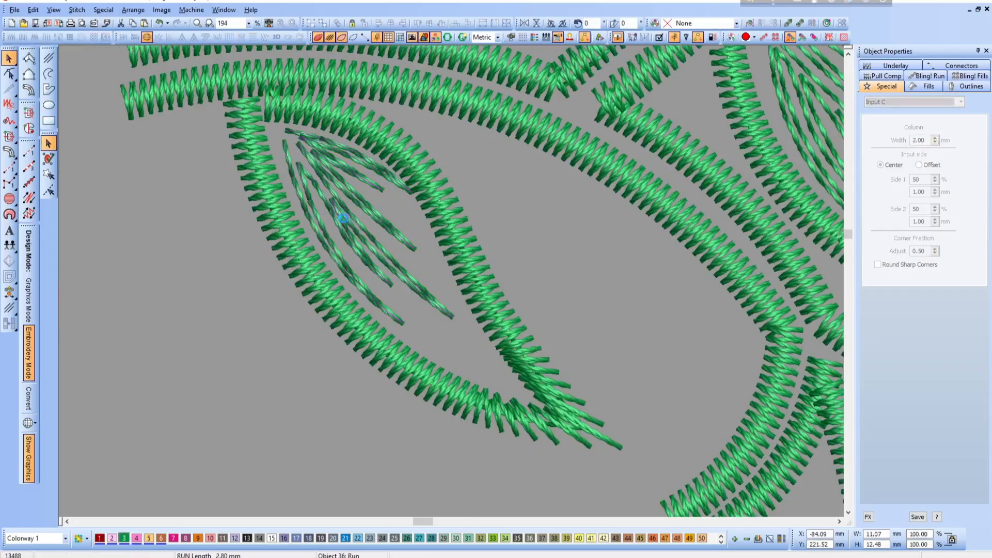
key("h")
left_click_drag(412, 193, 409, 204)
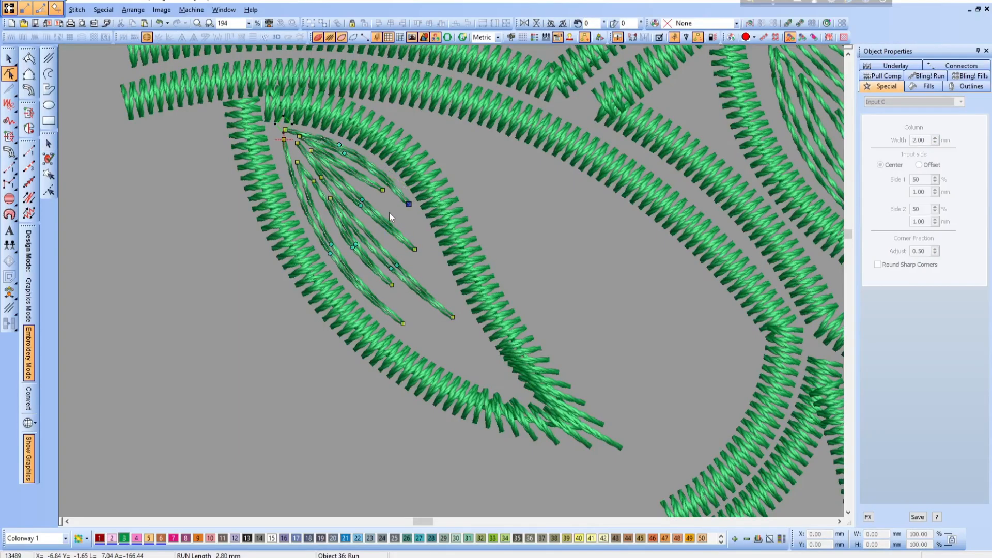
key("Delete")
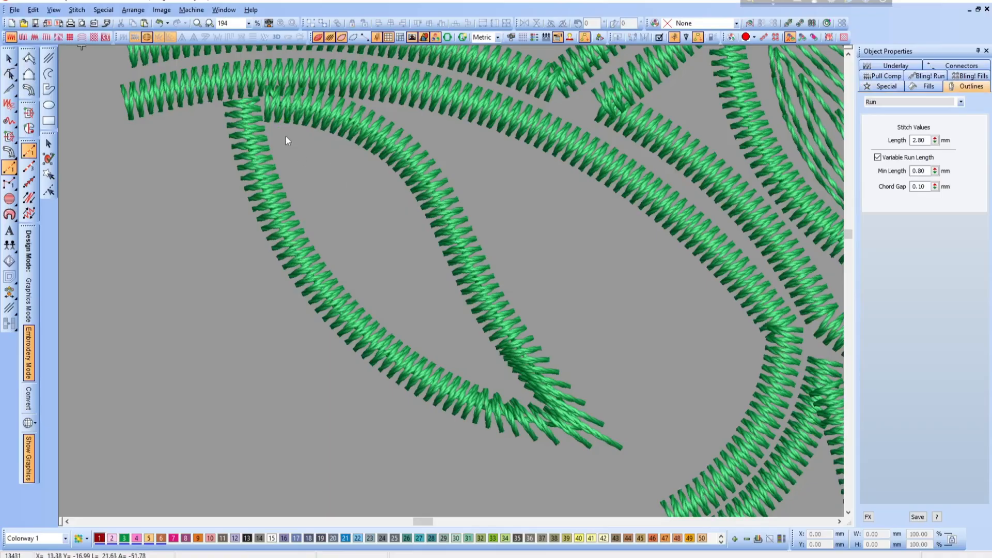
- Digitize new vein lines inside this leaf as one continuous Run object, with three long strokes fanning from the base toward the tip
left_click(284, 133)
right_click(348, 159)
right_click(419, 262)
left_click(481, 350)
right_click(408, 265)
right_click(345, 171)
right_click(301, 145)
left_click(351, 201)
left_click(390, 272)
left_click(344, 207)
left_click(288, 145)
left_click(328, 215)
left_click(428, 339)
left_click(322, 225)
left_click(272, 130)
key("Return")
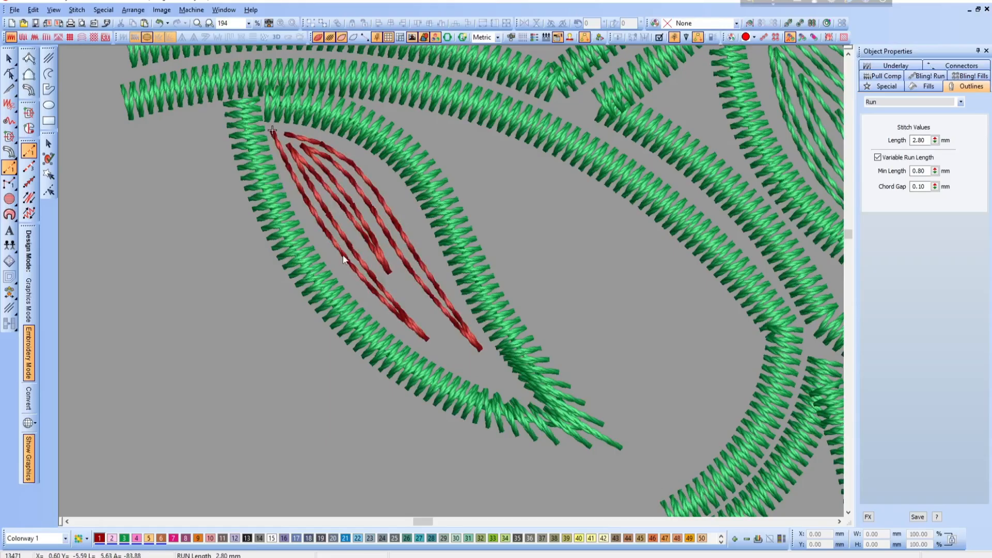
- Reshape the new vein lines by spreading their curve nodes and lengthening the middle stroke, and recolour them with green thread 3
key("h")
key("t")
key("t")
scroll(389, 329, "up", 1)
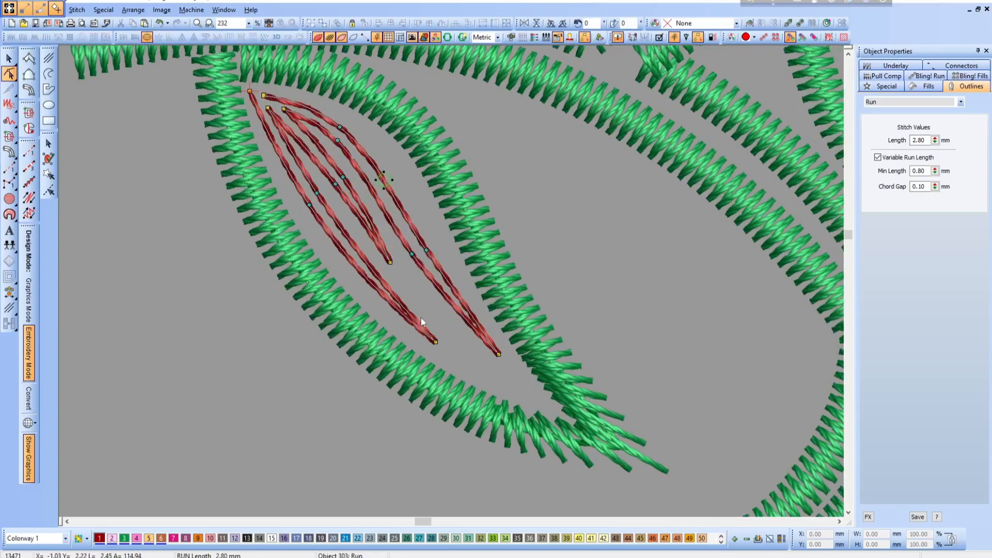
left_click_drag(309, 205, 343, 181)
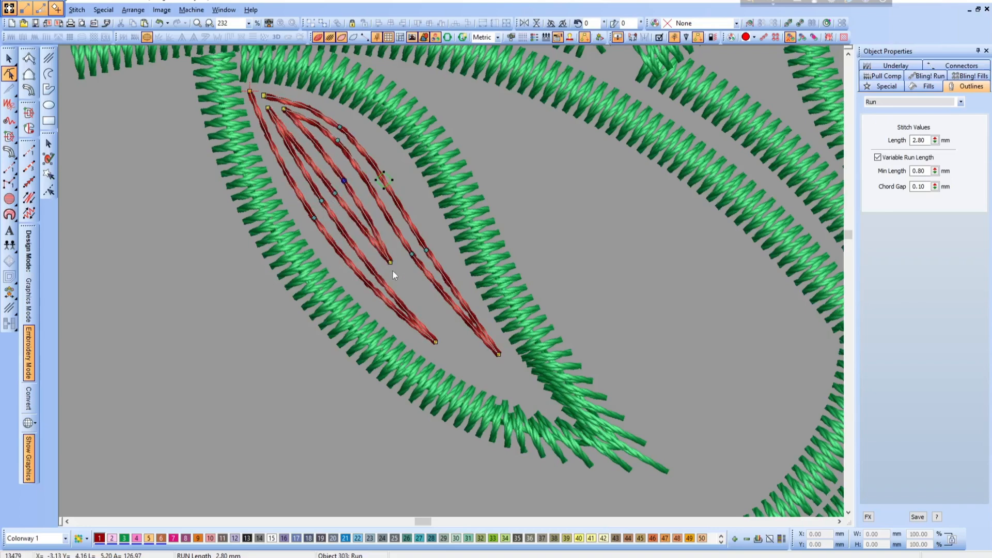
left_click_drag(390, 262, 404, 281)
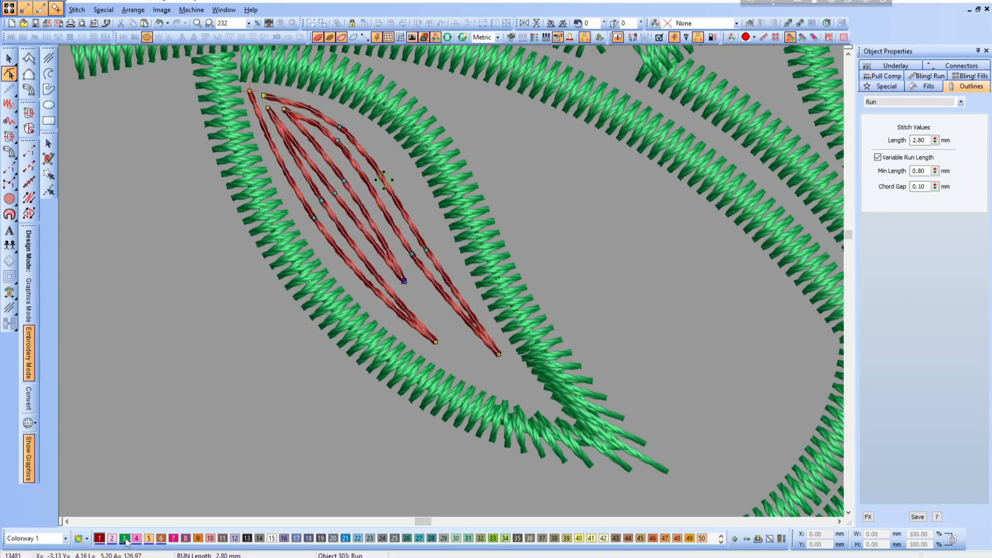
left_click(124, 539)
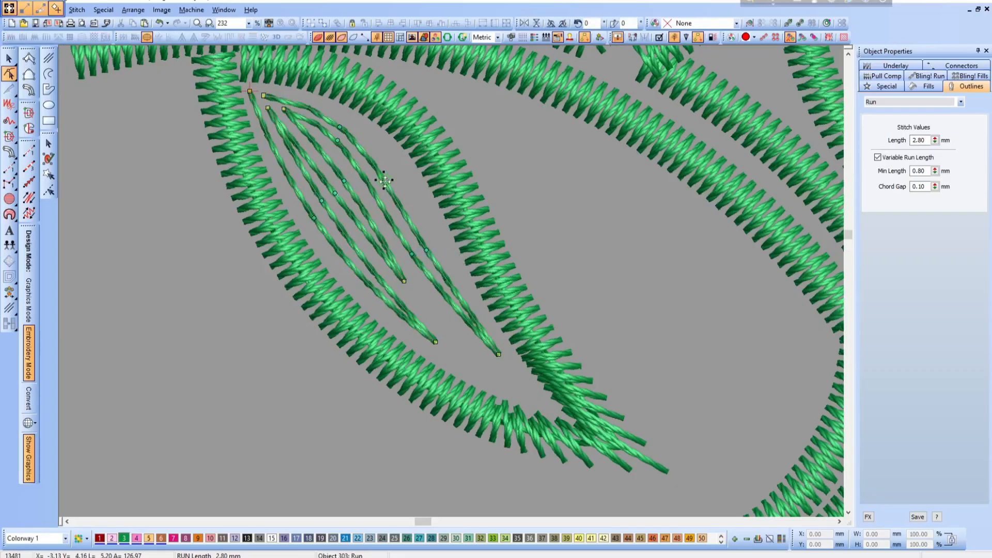
- Refine the new vein lines in the leaf below the stem, bowing the upper stroke outward and nudging its base and tip nodes
left_click_drag(394, 180, 255, 85)
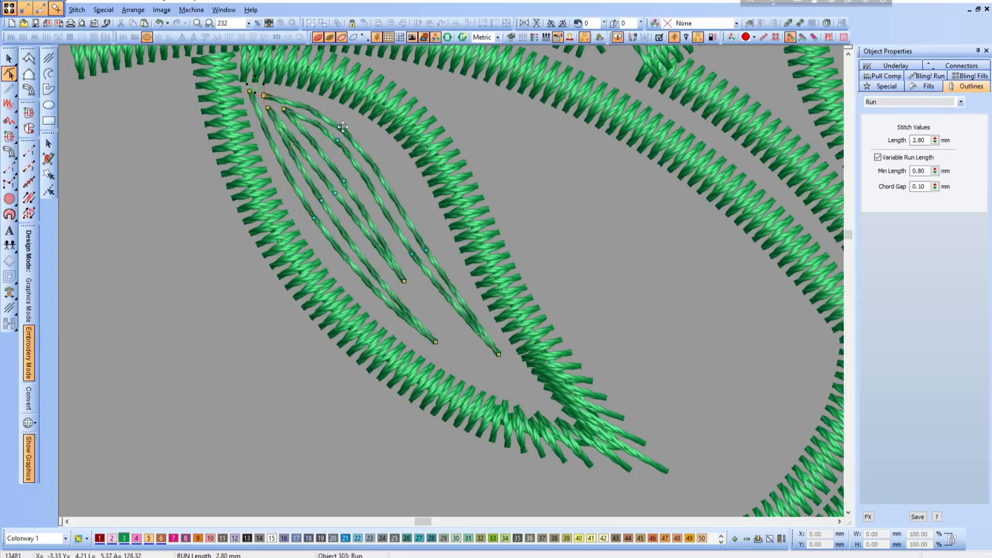
left_click_drag(342, 126, 349, 185)
left_click_drag(284, 109, 286, 114)
left_click_drag(436, 342, 438, 345)
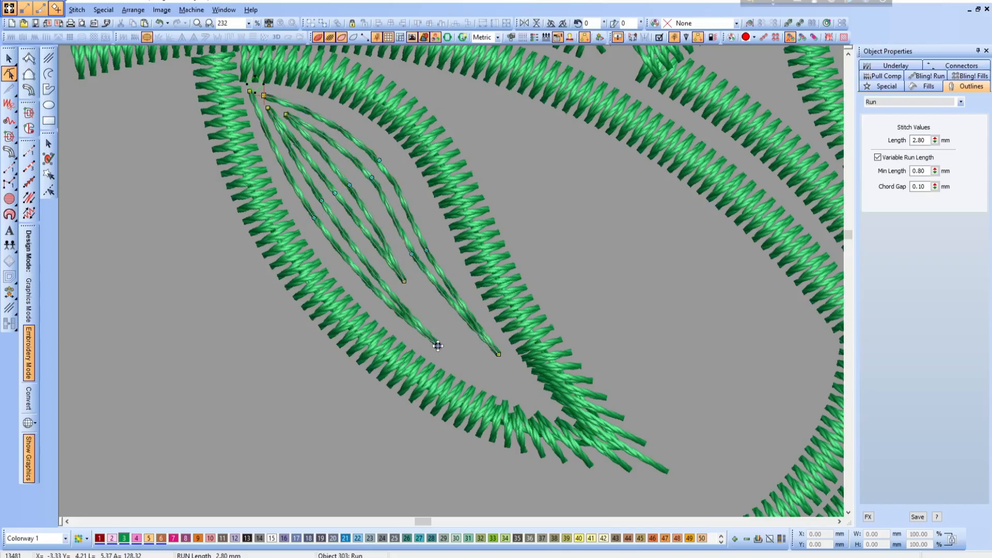
left_click_drag(404, 281, 403, 280)
key("Escape")
key("shift+z")
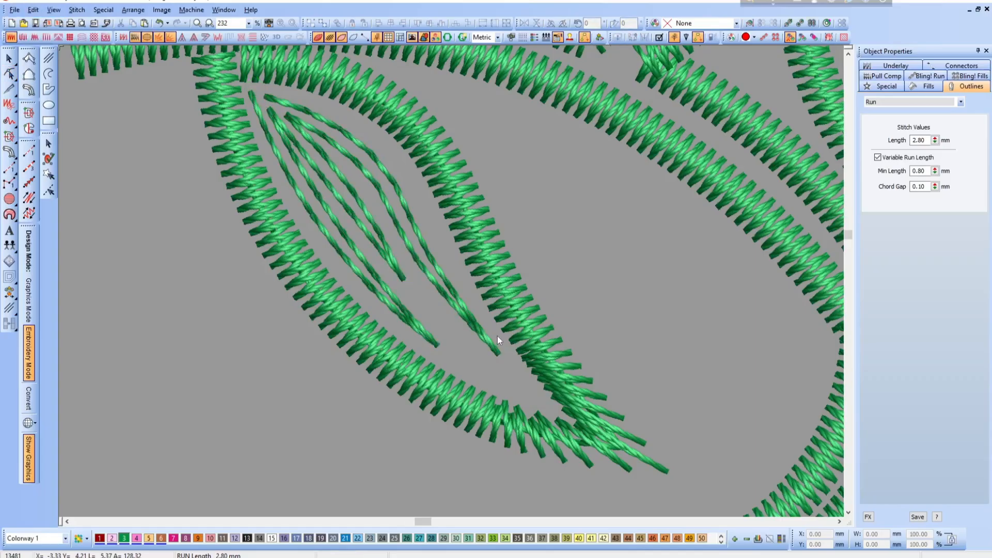
key("shift+z")
key("shift+z")
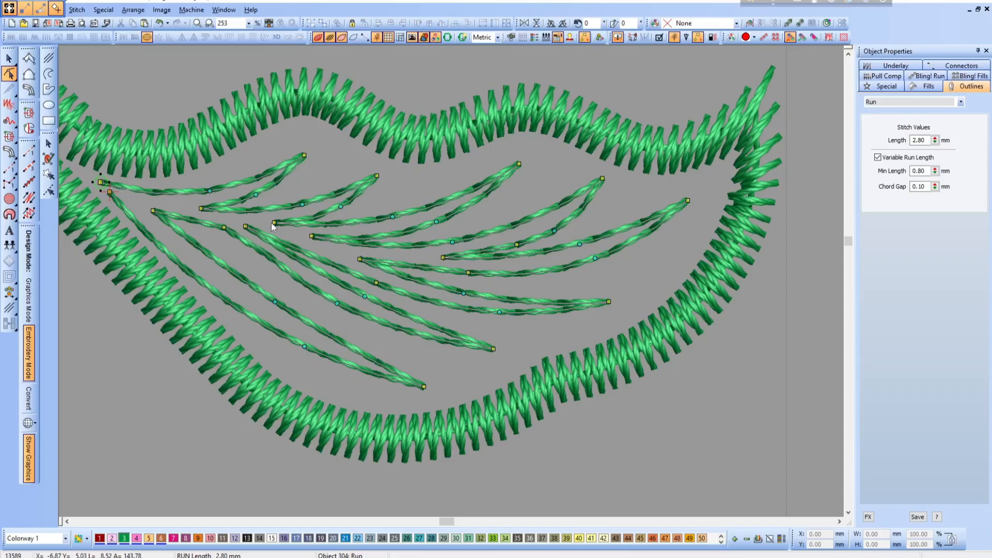
- Delete the existing vein run lines inside the drooping leaf just below the spray's branch junction
key("Escape")
key("shift+z")
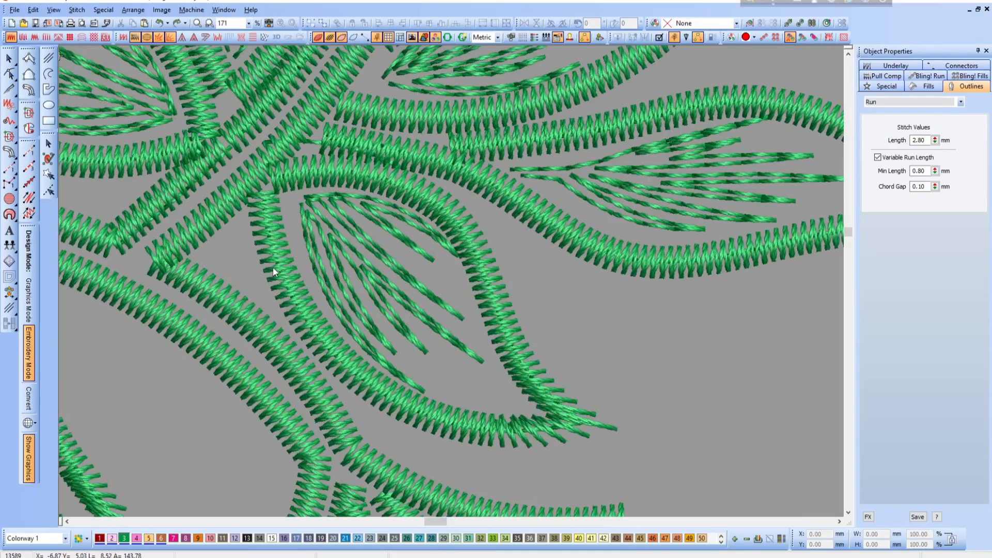
left_click(349, 259)
key("Delete")
- Digitize new vein lines inside this drooping leaf as one continuous Run object, with long strokes fanning from the base toward the tip
left_click(29, 151)
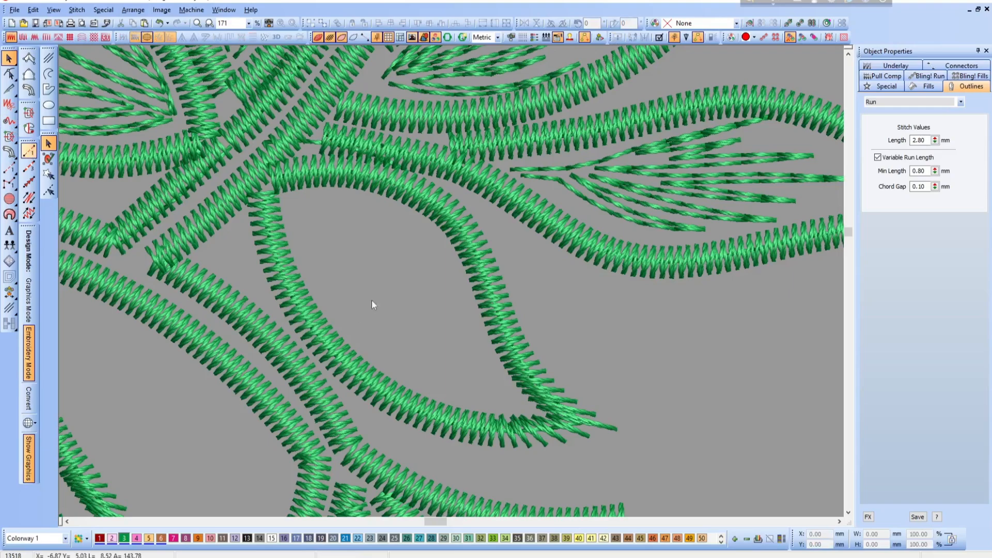
left_click(288, 198)
left_click(361, 208)
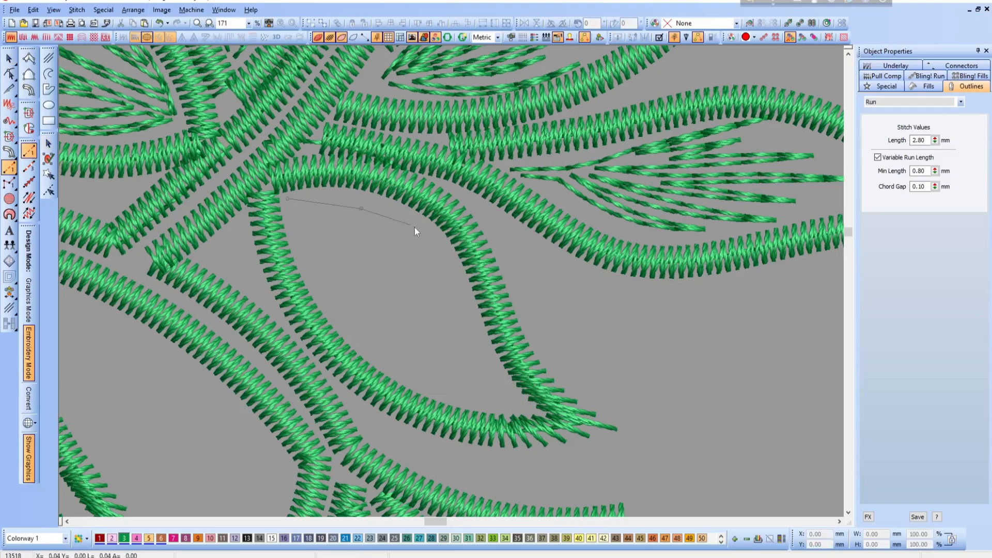
left_click(438, 243)
left_click(361, 219)
left_click(299, 207)
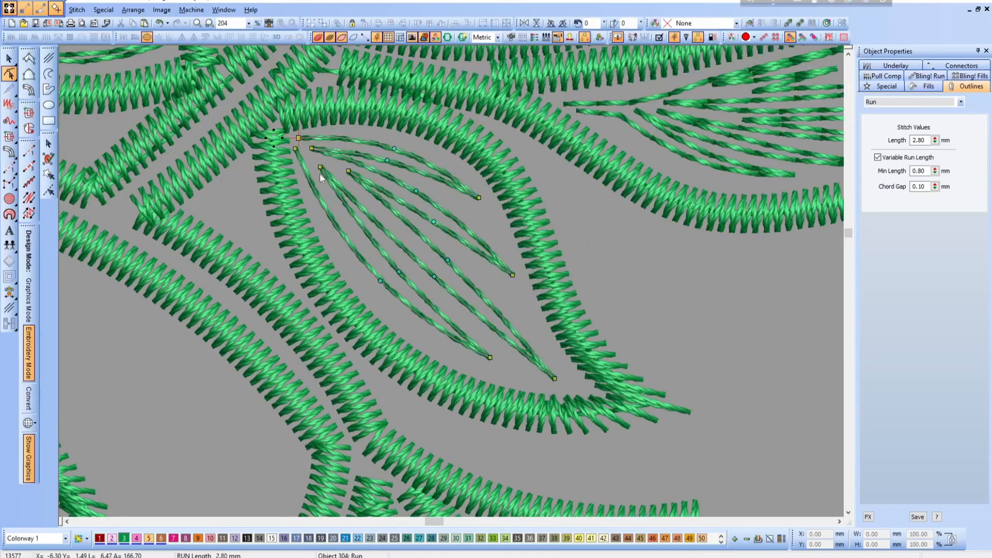
- Reshape the drooping leaf's new vein lines by nudging a base node and the curve nodes of the lower strokes to even their spacing
left_click(319, 164)
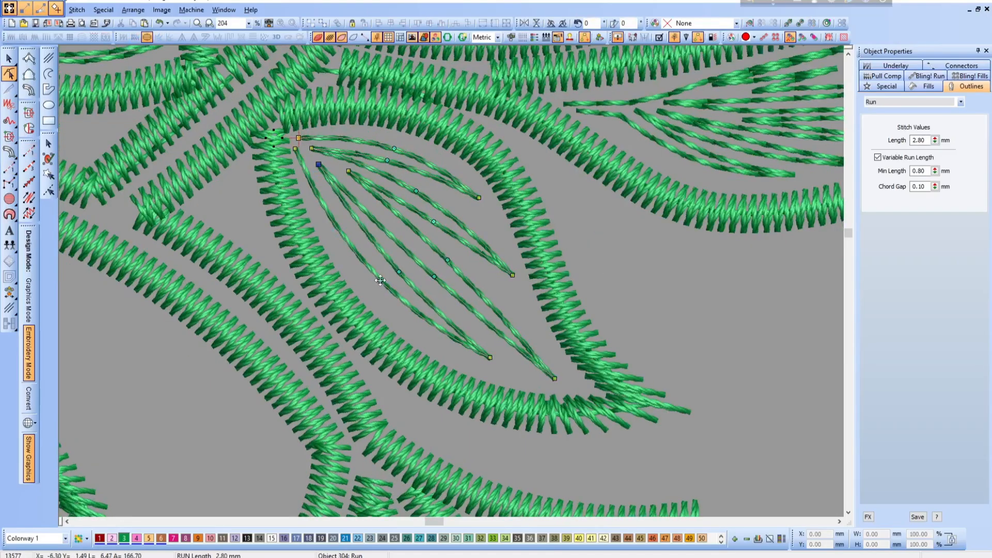
left_click_drag(380, 281, 432, 278)
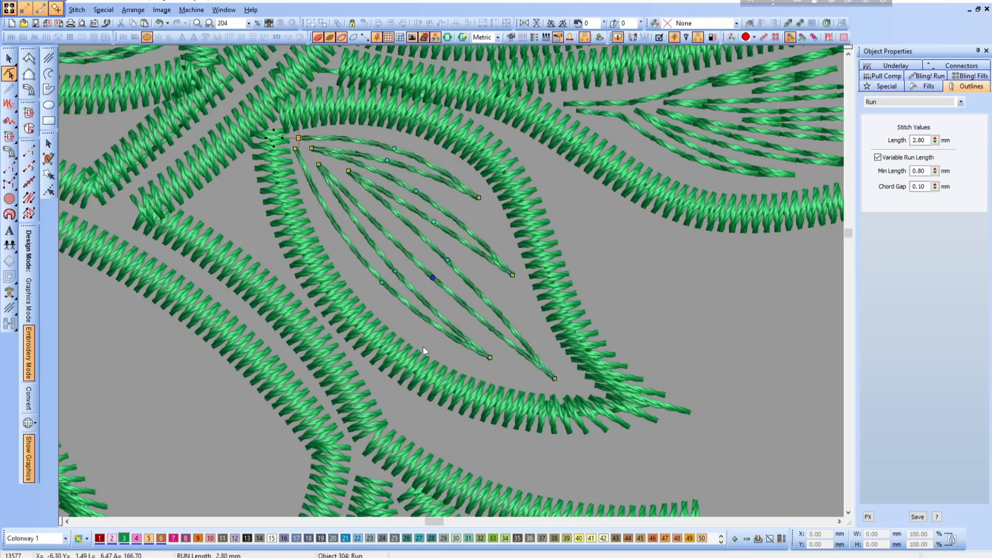
key("Escape")
- Delete the existing vein run lines inside the long leaf pointing right from the branch
key("shift+z")
scroll(483, 400, "up", 1)
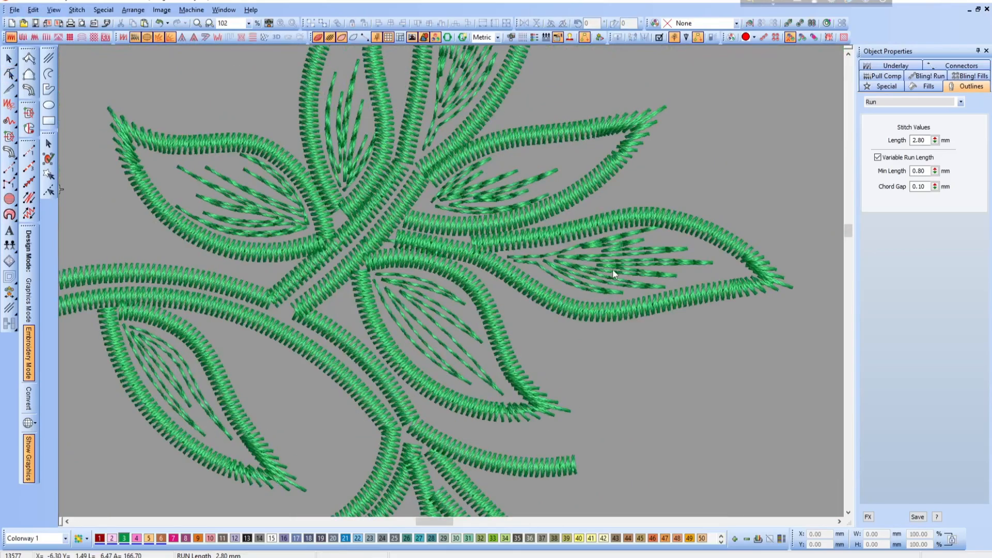
left_click(613, 269)
key("Delete")
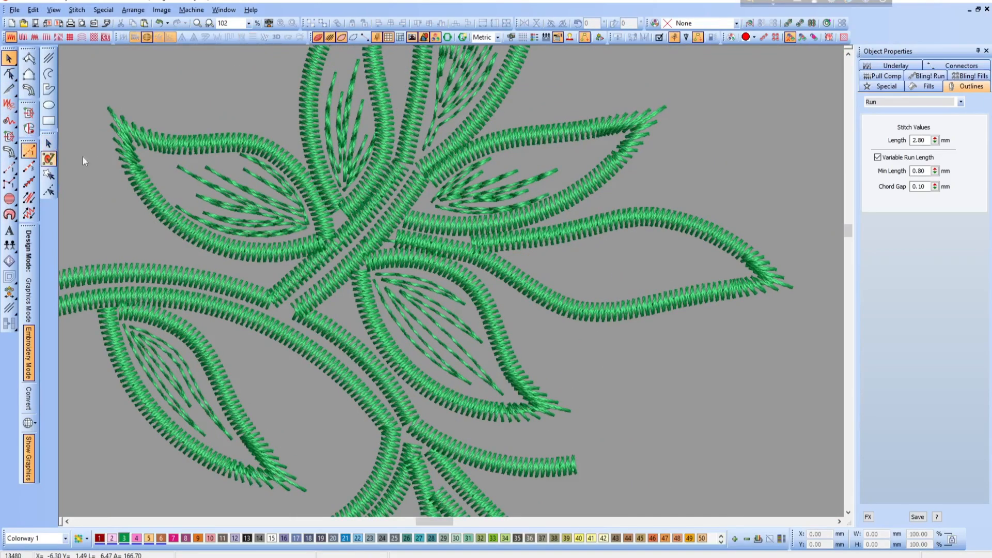
- Digitize new vein lines inside the long right-pointing leaf as one continuous Run object, with strokes fanning from the base toward the tip
key("z")
key("space")
left_click(286, 245)
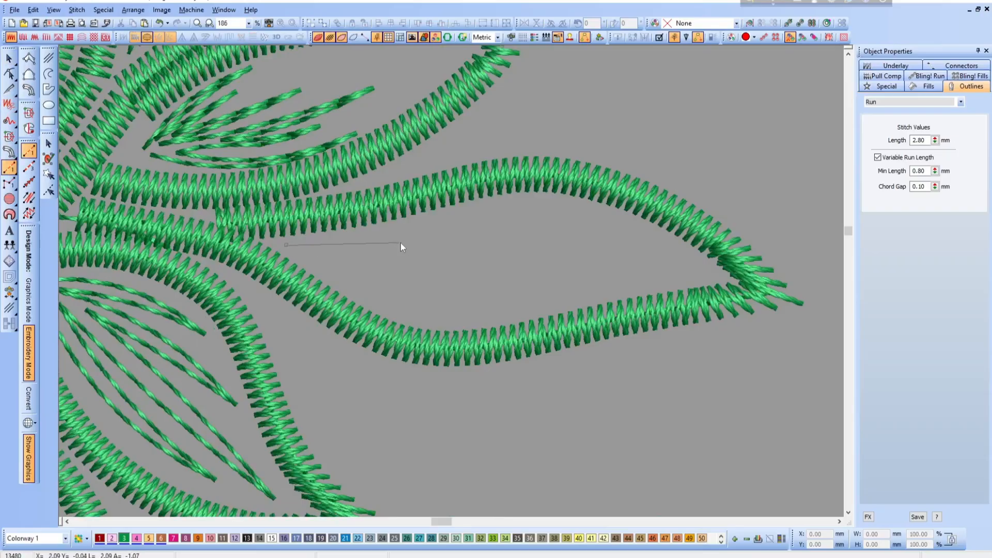
right_click(402, 237)
right_click(526, 203)
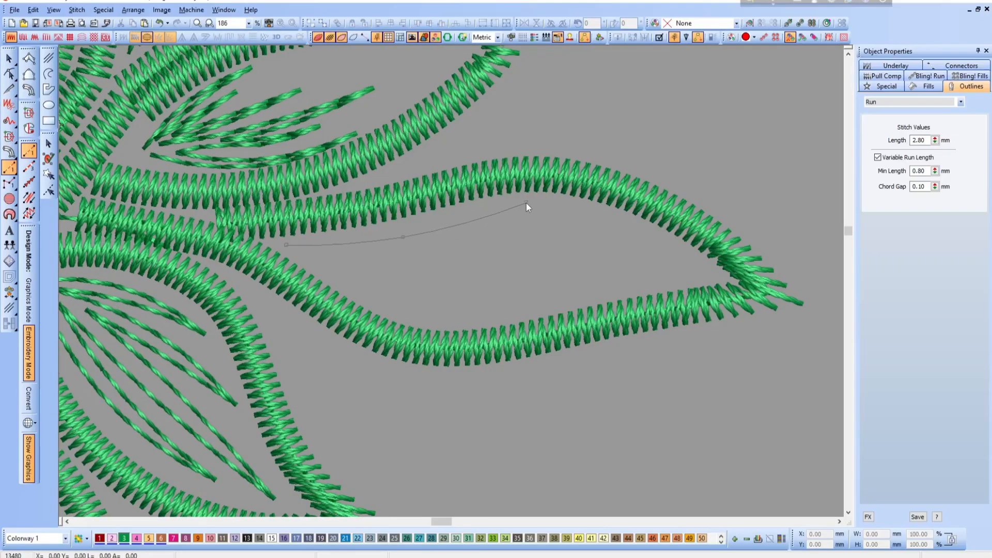
right_click(495, 230)
right_click(397, 252)
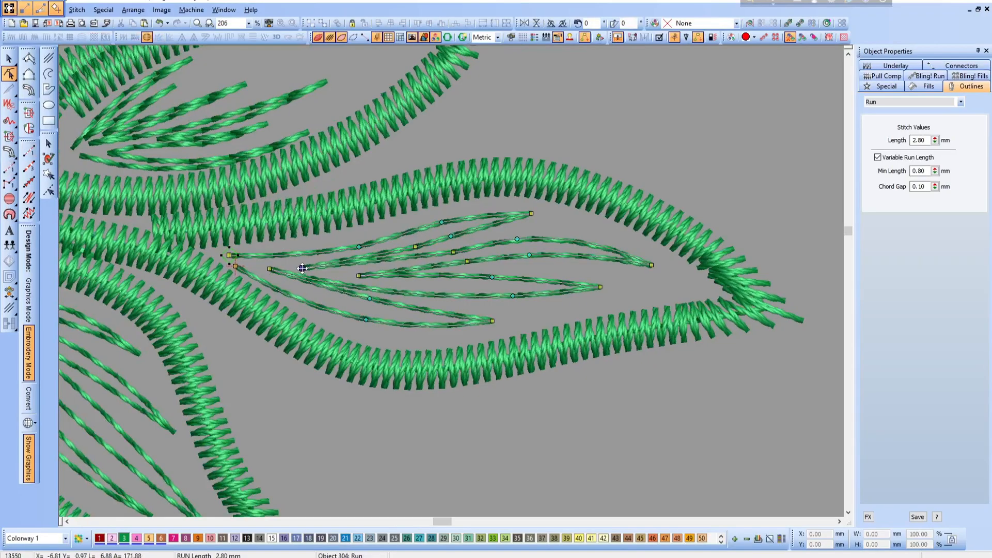
- Reshape the long leaf's lower vein strokes by lengthening the tip, adding a curve node to the bottom stroke and moving the base nodes back
left_click_drag(369, 299, 360, 301)
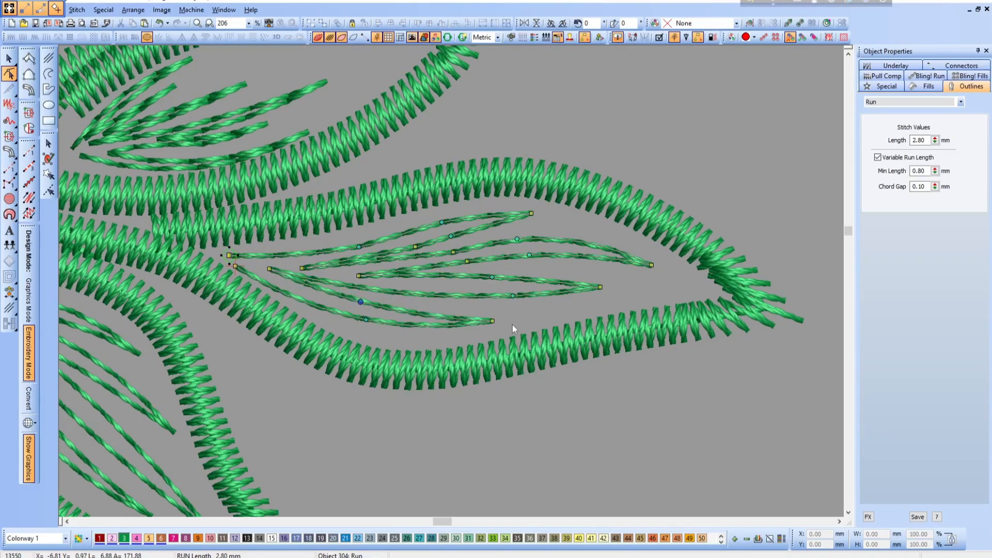
mouse_move(494, 322)
left_mouse_down()
mouse_move(460, 313)
mouse_move(505, 321)
left_mouse_up()
right_click(446, 318)
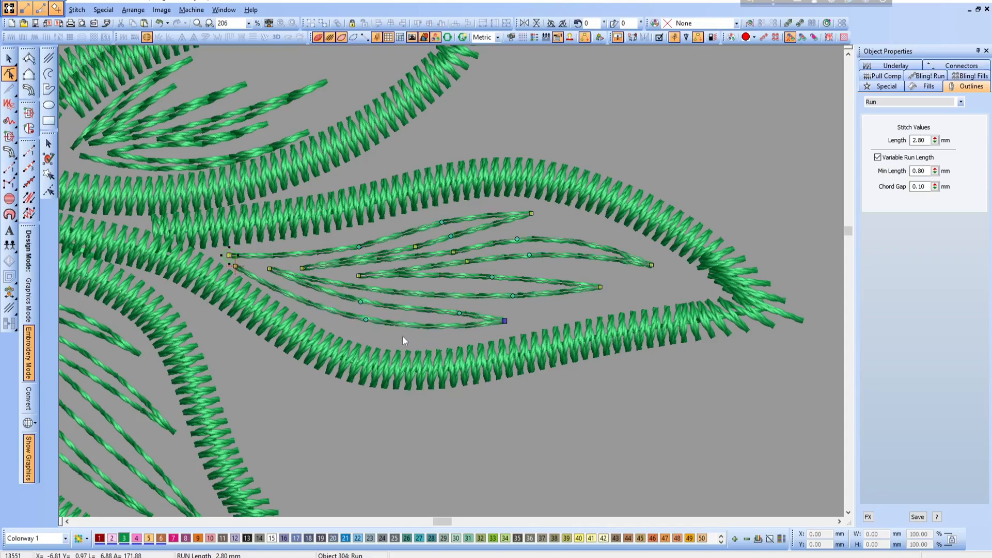
left_click_drag(359, 276, 350, 277)
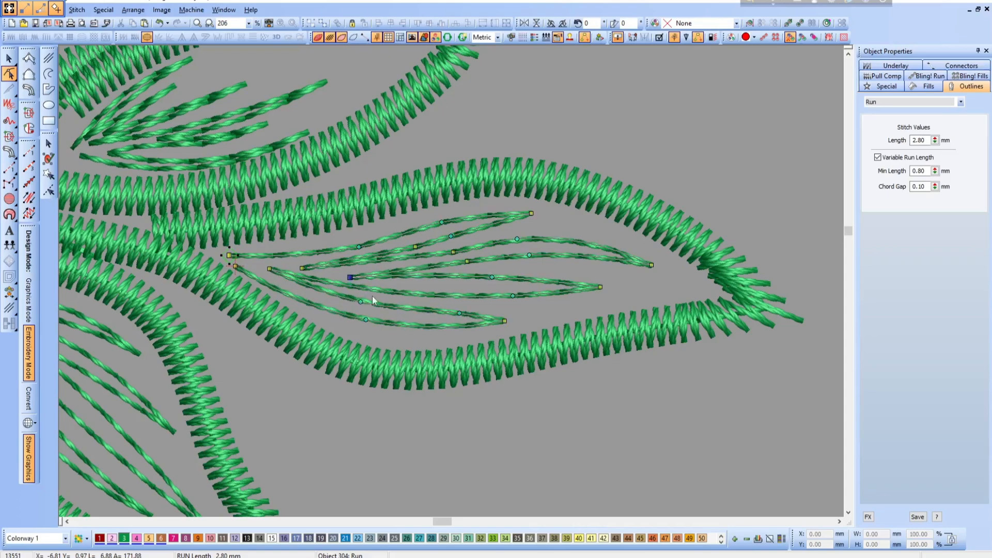
left_click_drag(262, 270, 253, 267)
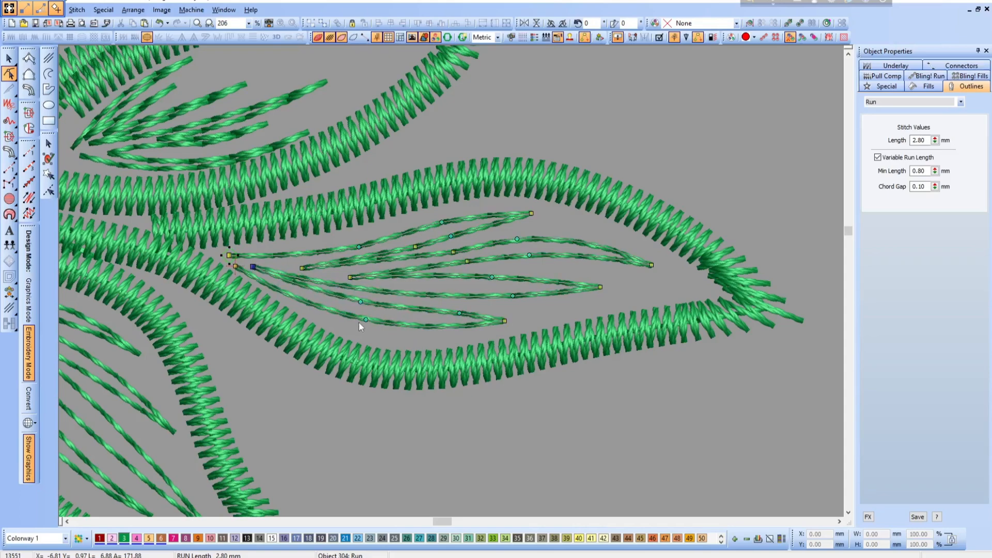
key("Escape")
- Delete the existing vein run lines inside the upper-right leaf directly above the long right-pointing one
key("shift+z")
scroll(398, 316, "up", 2)
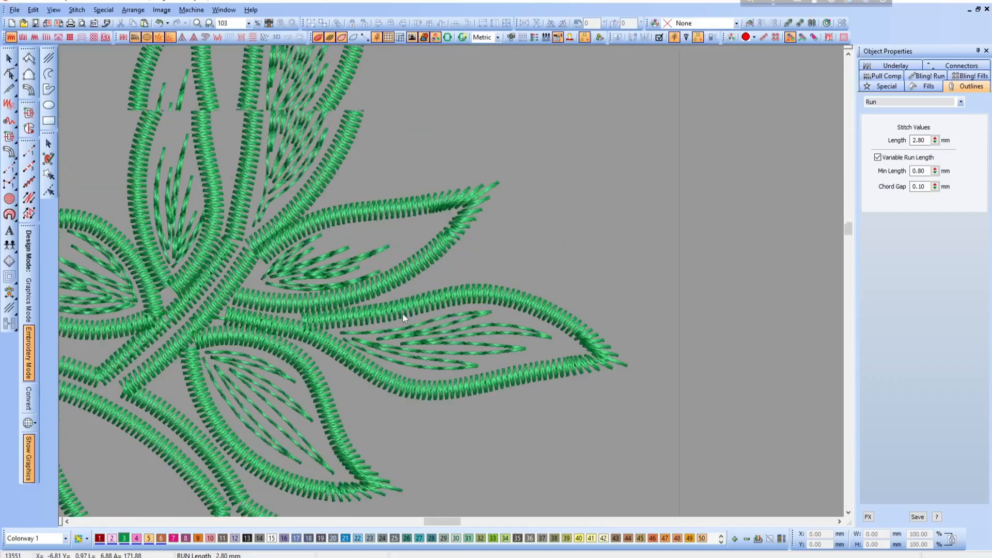
left_click_drag(205, 188, 534, 339)
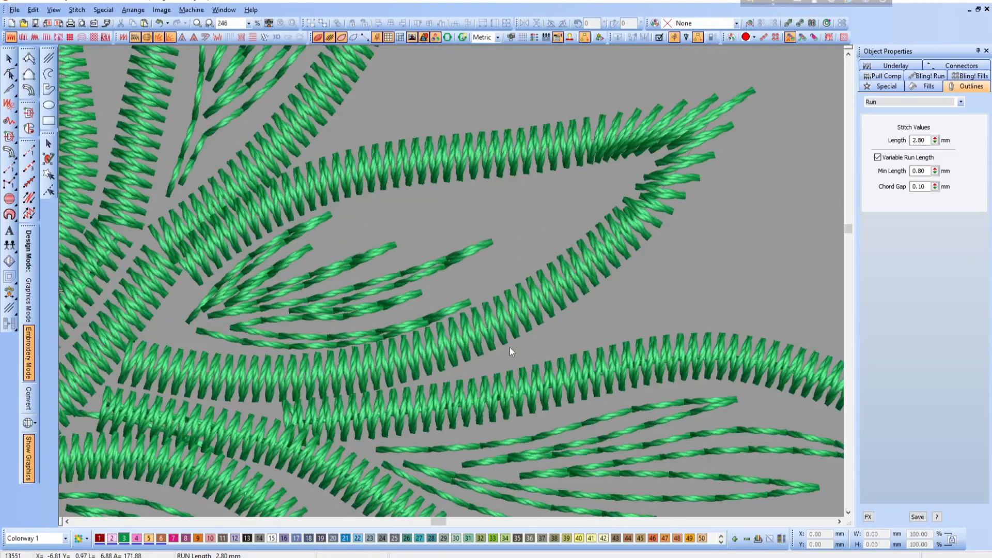
left_click(370, 284)
key("Delete")
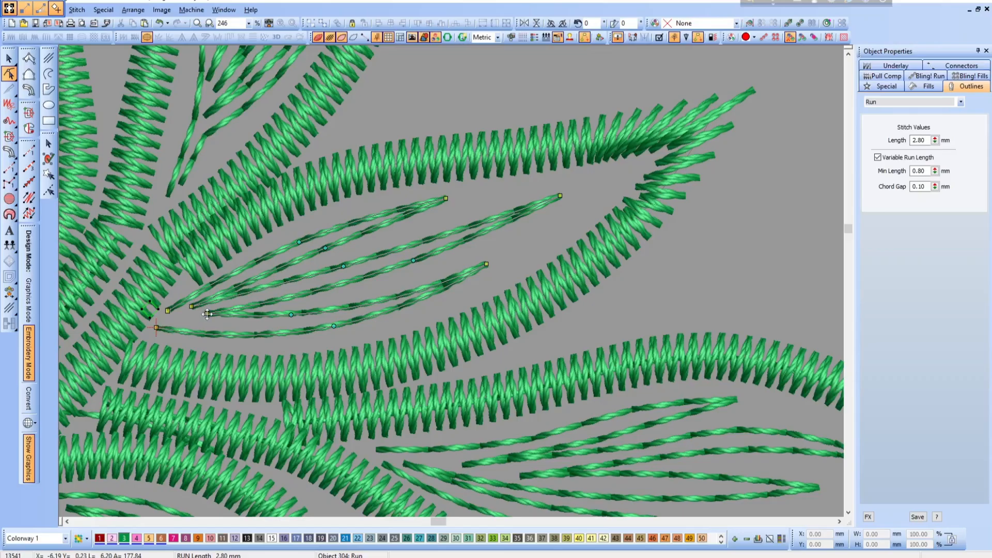
- Reshape the new vein lines in the upper-right leaf by adjusting a base node, the upper stroke's tip and a middle curve node
left_click_drag(207, 314, 194, 317)
left_click_drag(444, 198, 448, 202)
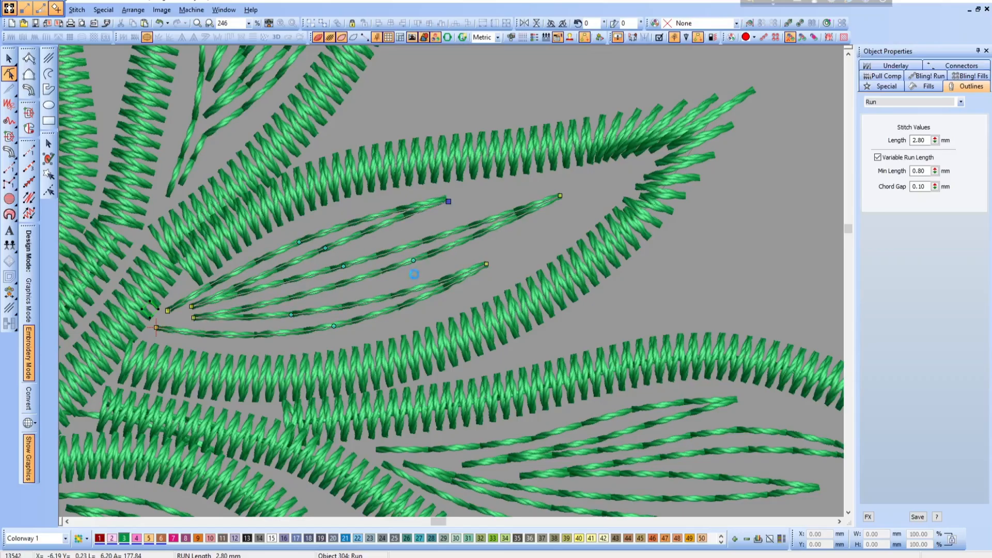
left_click_drag(413, 260, 411, 264)
key("shift+z")
key("shift+z")
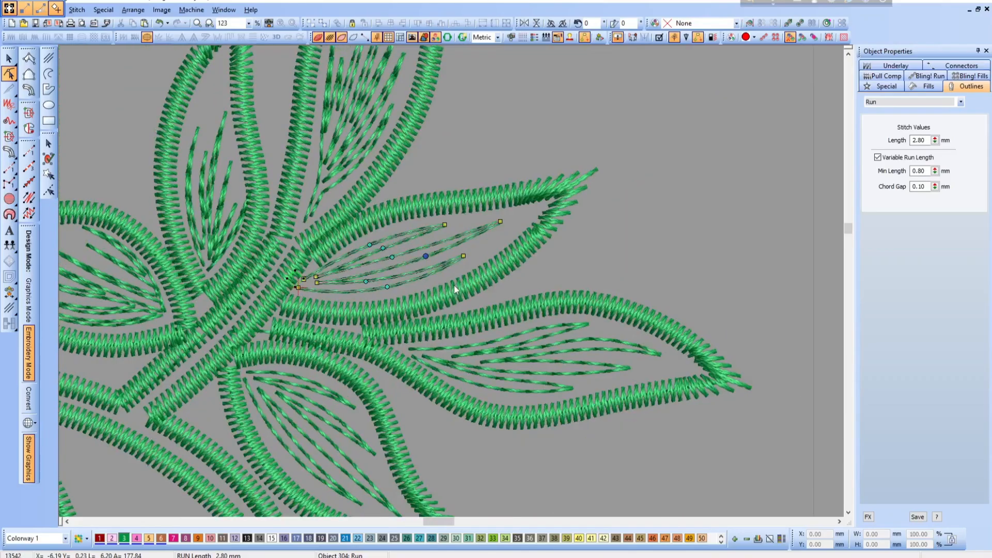
key("Escape")
- Delete the existing vein run lines inside the tallest leaf at the top of the spray
key("b")
left_click_drag(320, 144, 563, 256)
left_click(364, 253)
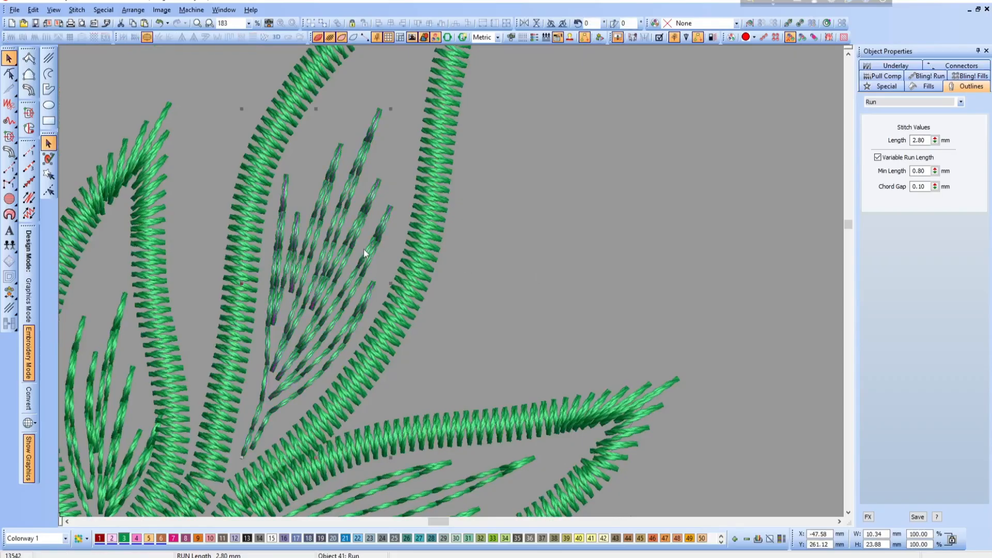
key("Delete")
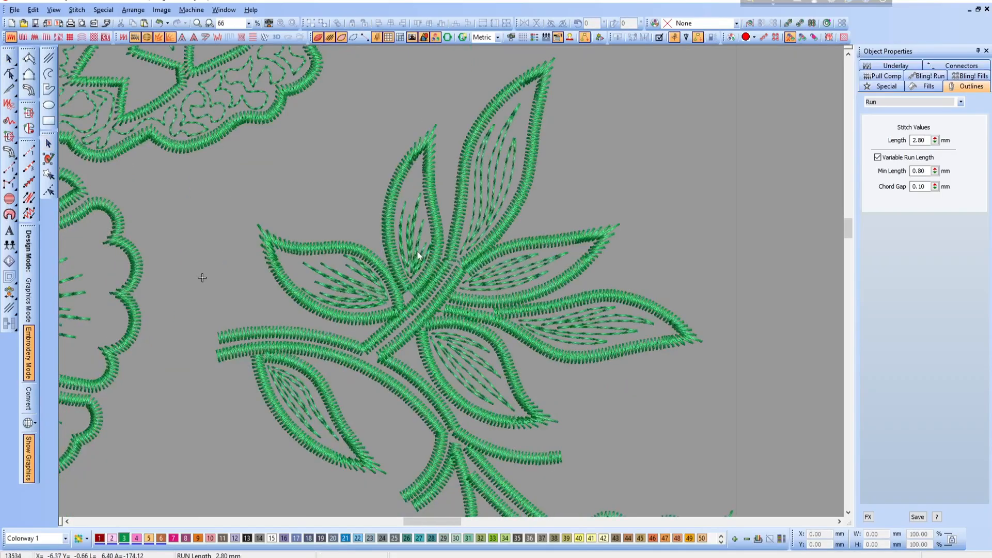
- Delete the existing vein run lines inside the smaller upright leaf and the leaf pointing left from the branch
left_click(417, 252)
key("Delete")
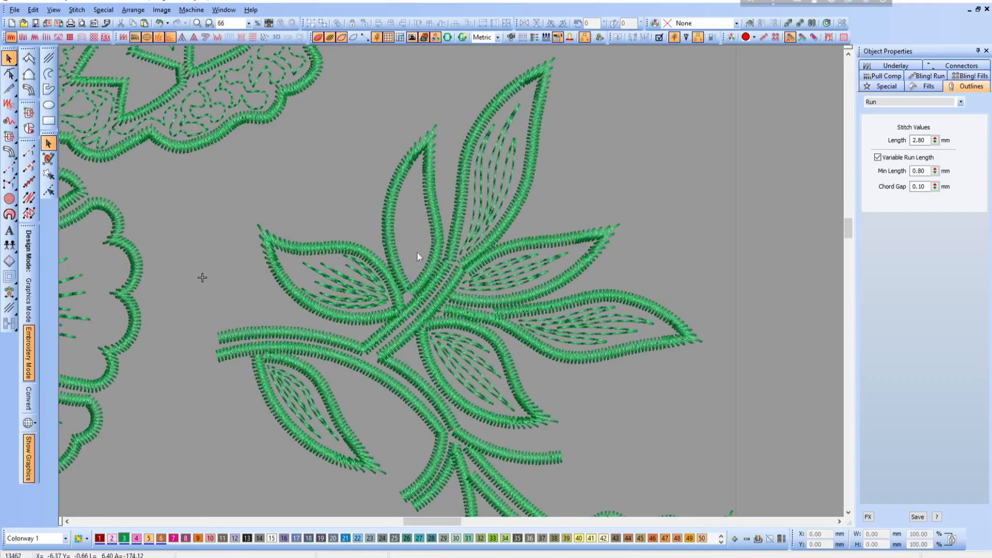
left_click(353, 285)
key("Delete")
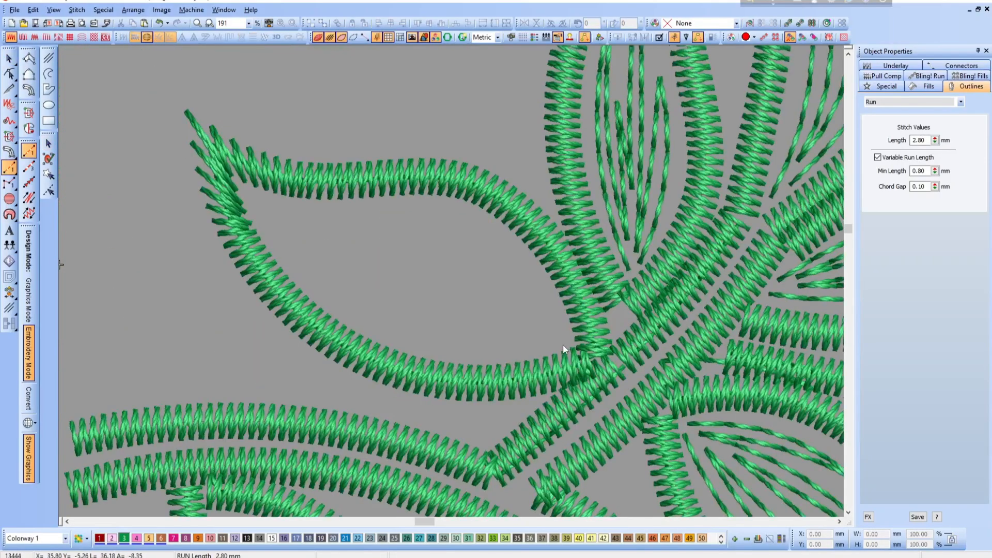
- Digitize new vein lines inside the left-pointing leaf as one continuous Run object, with curved strokes fanning from the base toward the tip
left_click(563, 344)
right_click(410, 337)
left_click(279, 240)
left_click(392, 315)
left_click(539, 342)
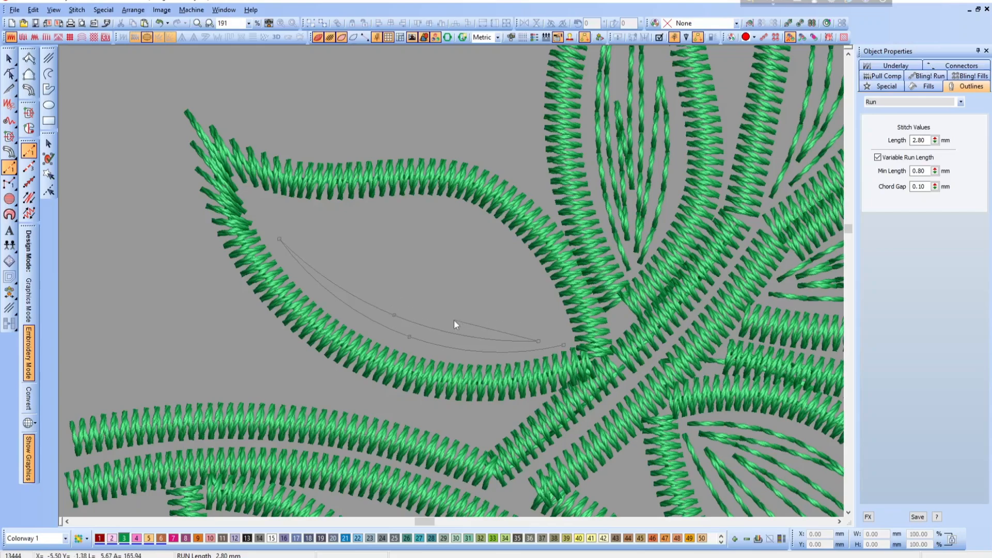
left_click(369, 284)
left_click(530, 328)
left_click(467, 288)
left_click(326, 252)
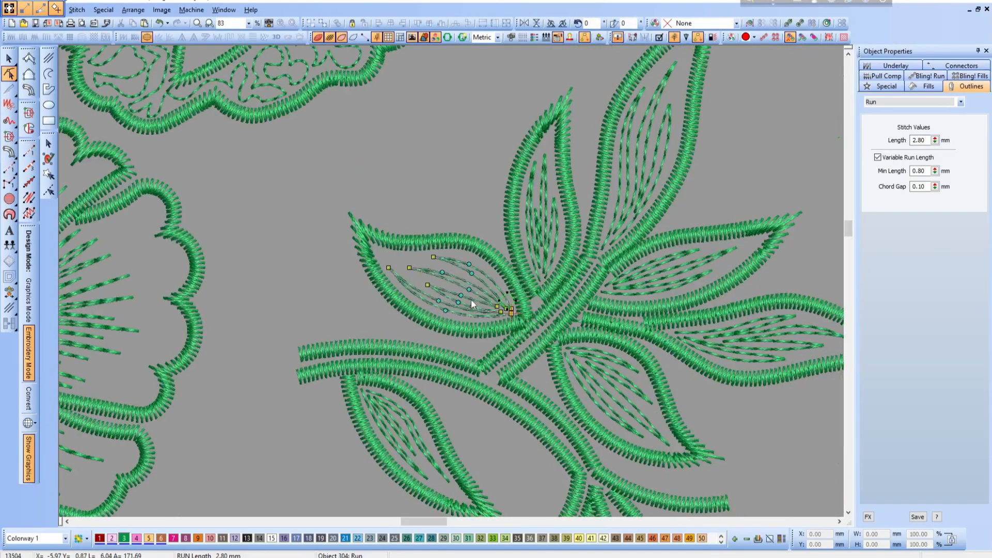
key("Escape")
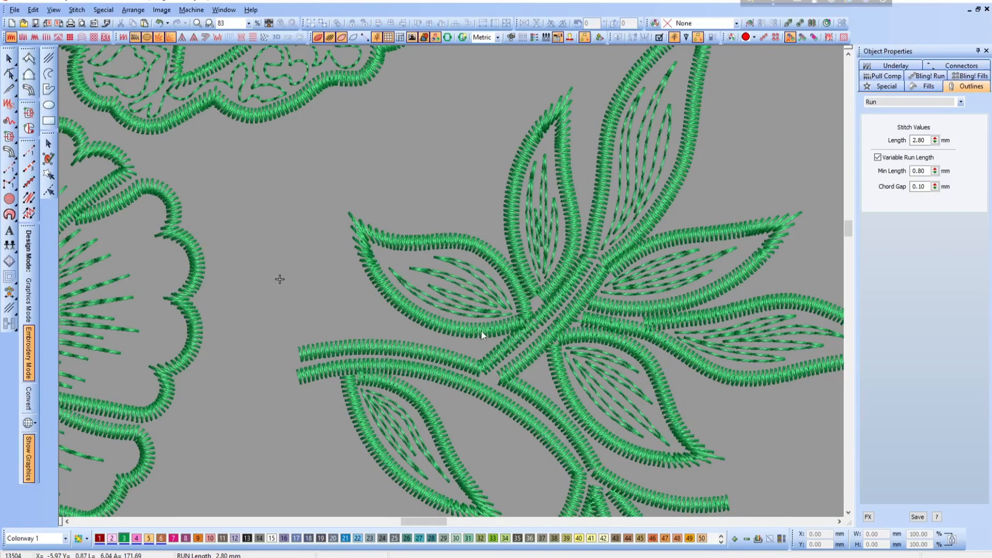
- Display only the objects in the Sand thread colour by viewing the design by color
scroll(484, 331, "down", 1)
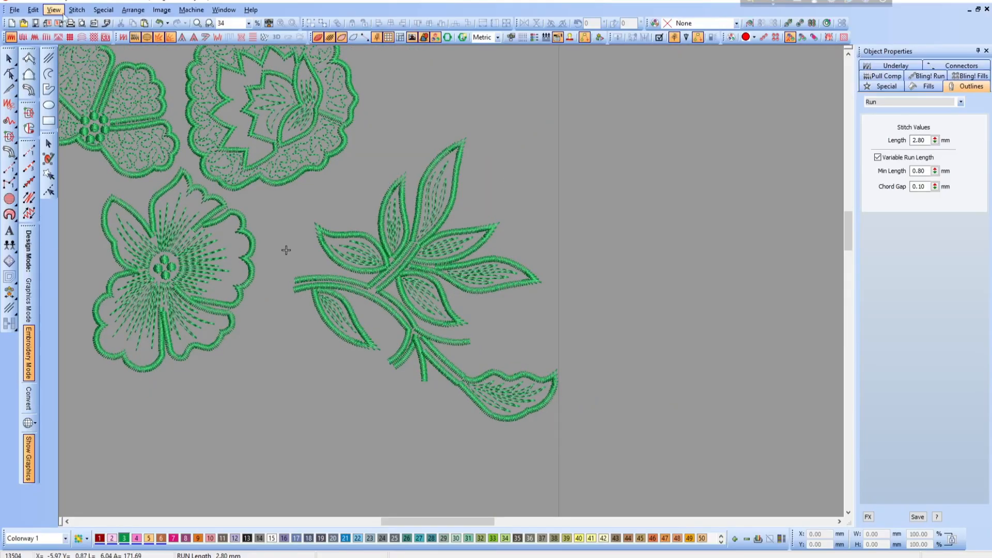
left_click(54, 10)
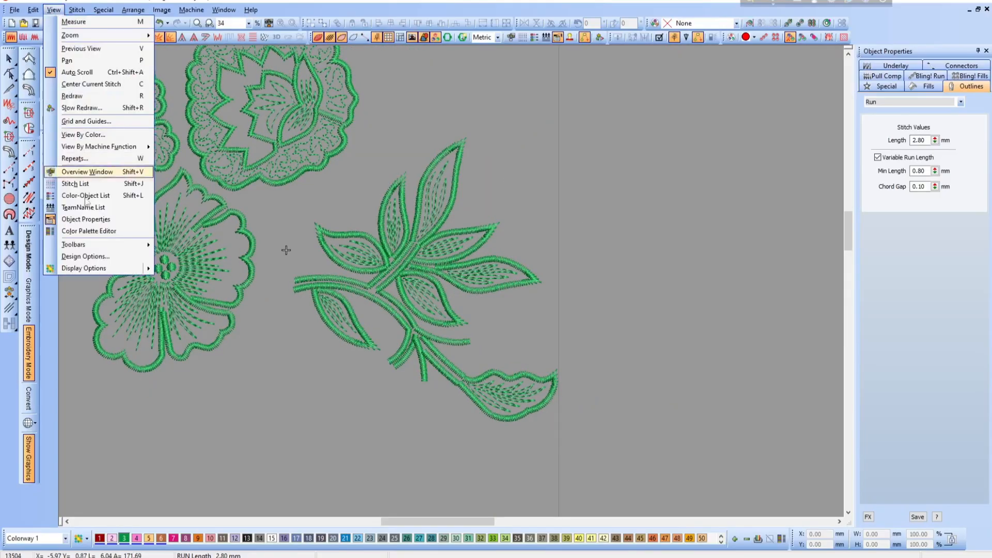
left_click(72, 136)
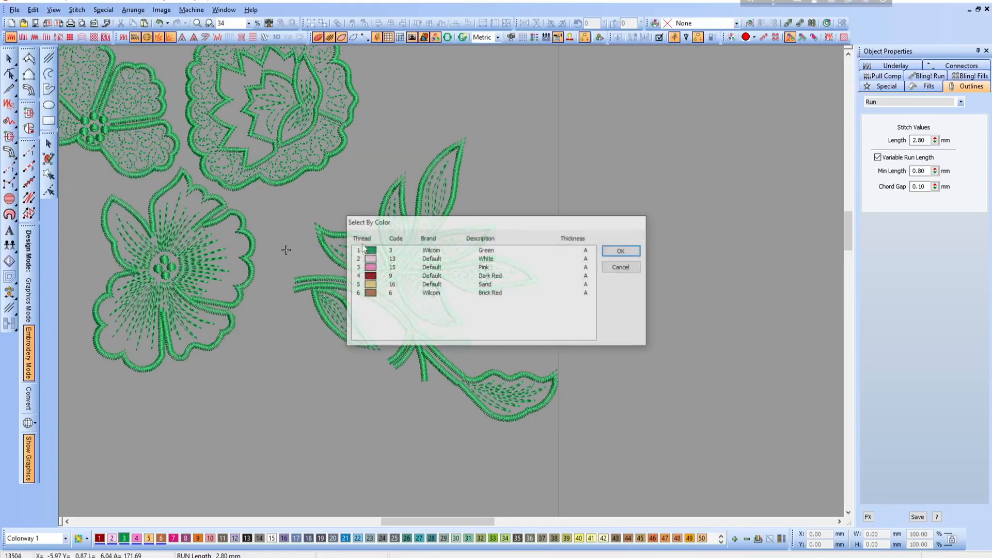
left_click(374, 288)
left_click(628, 252)
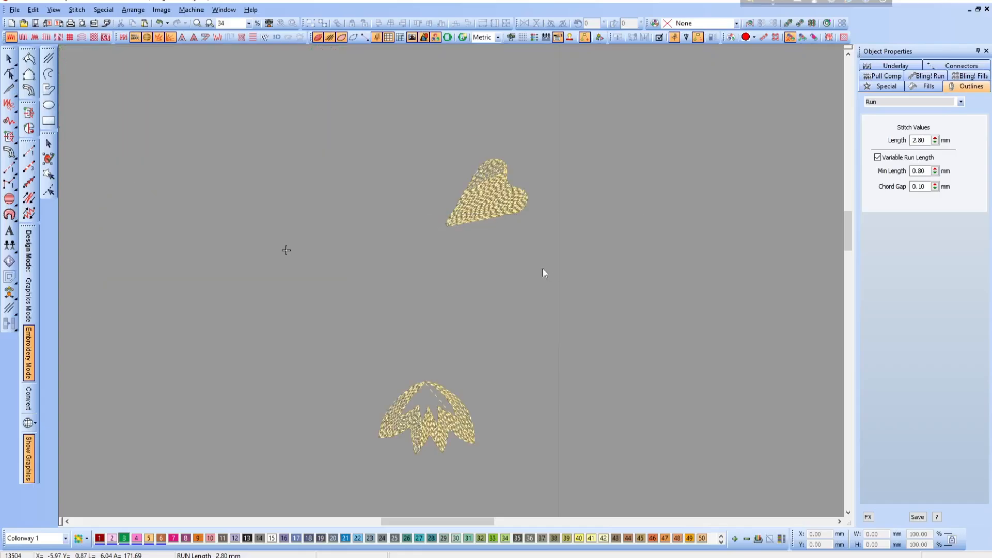
- Display only the Sand and Brick Red objects by viewing the design by color, and select the two fills at the top
left_click(54, 10)
left_click(90, 137)
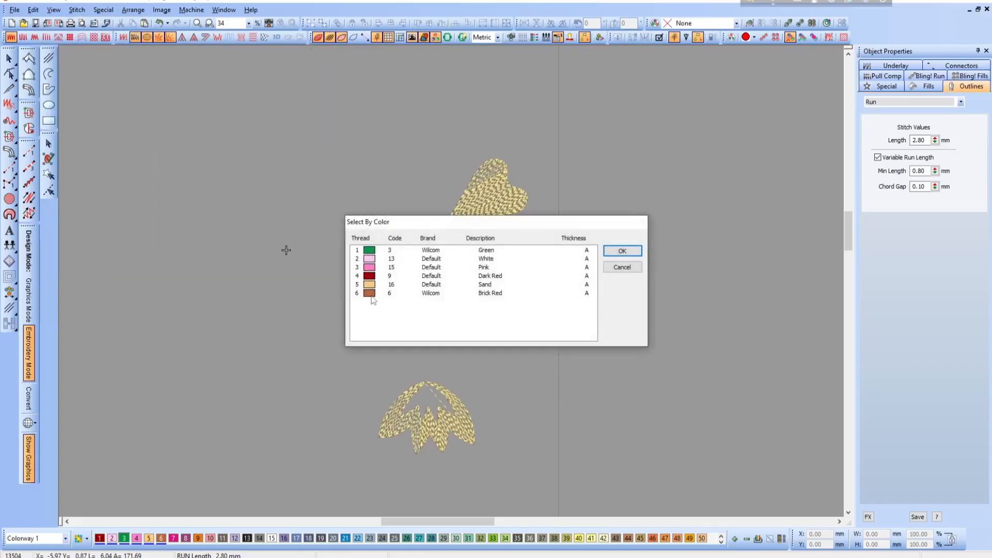
left_click_drag(371, 286, 413, 295)
left_click(624, 251)
left_click_drag(411, 115, 654, 274)
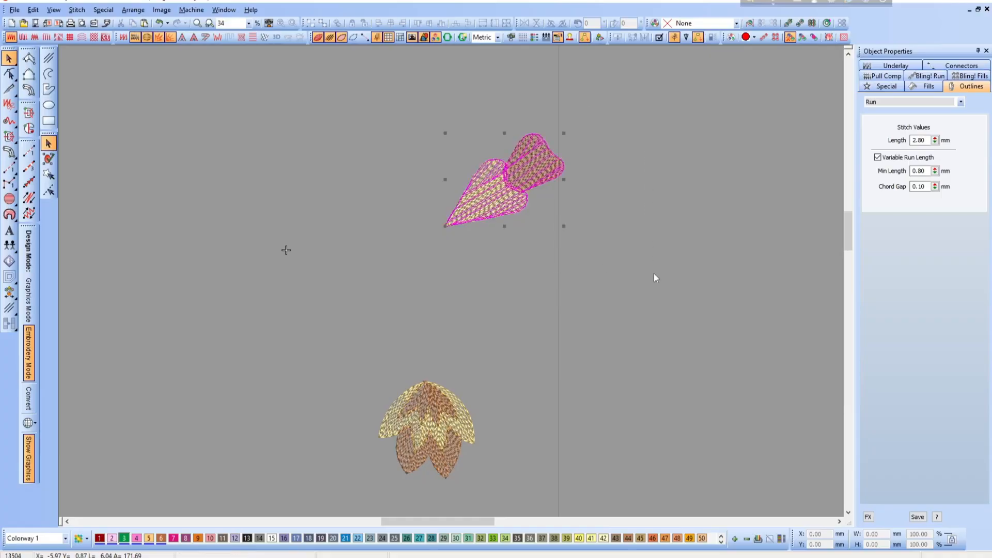
- Delete all the white, pink, dark red, sand and brick red fill objects from the floral spray
key("shift+z")
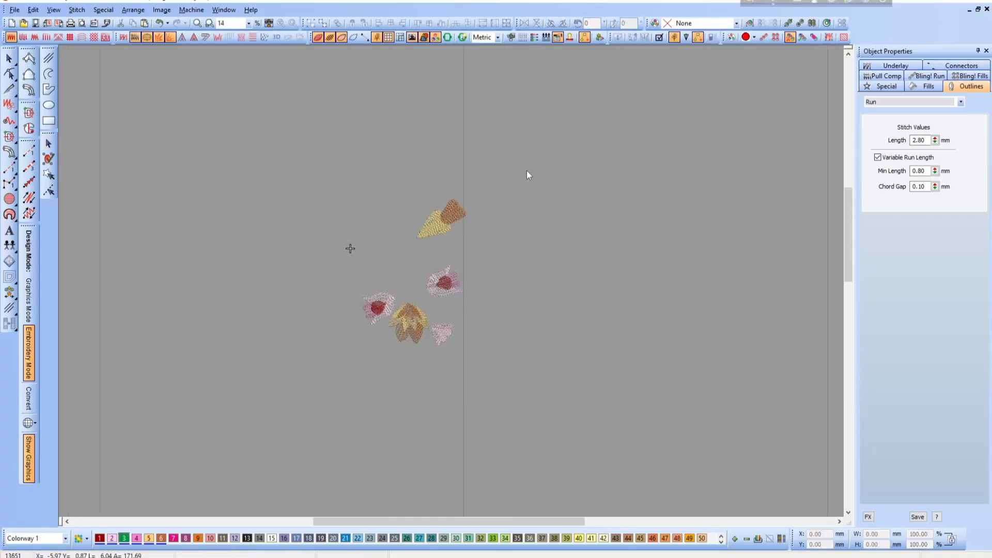
key("ctrl+a")
key("Delete")
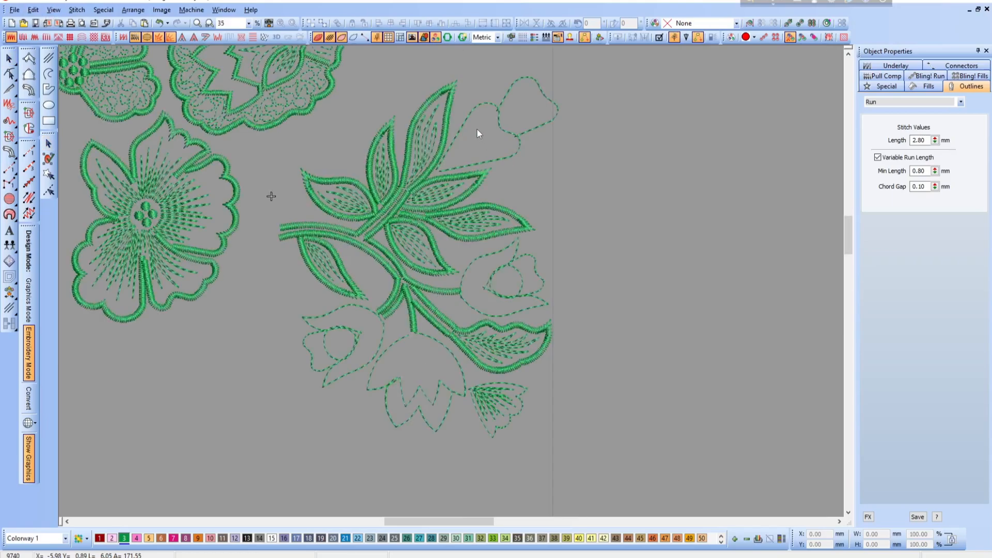
- Convert the run outlines of the heart-shaped bud and its tip at the end of the spray to Input C satin outlines
left_click(475, 119)
left_click(28, 90)
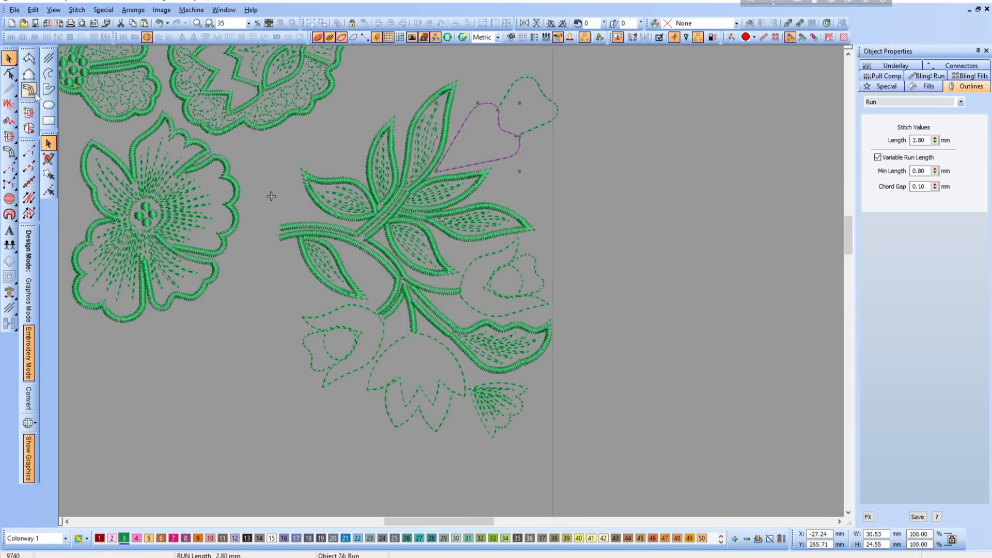
left_click(546, 127)
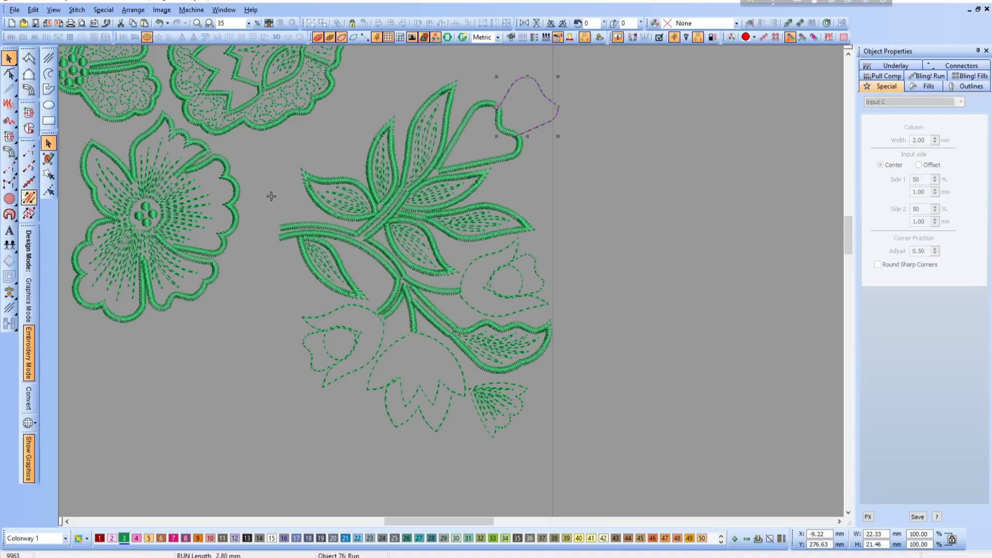
left_click(28, 89)
left_click(514, 179)
key("space")
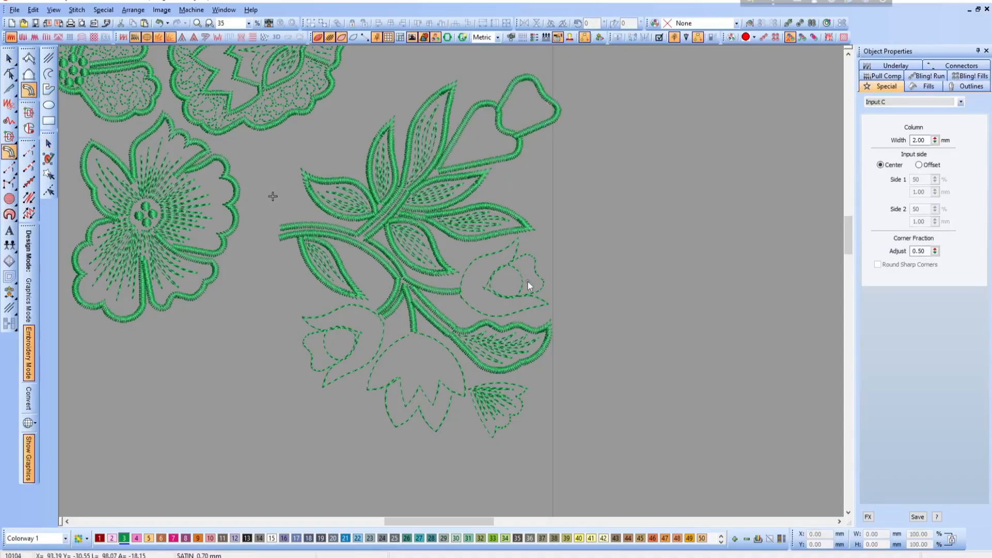
- Reshape the bud tip's satin outline by deleting its overlapping upper end node and moving its lower end node onto the heart-shaped bud's edge
key("b")
left_click_drag(593, 59, 401, 213)
left_click(461, 169)
key("h")
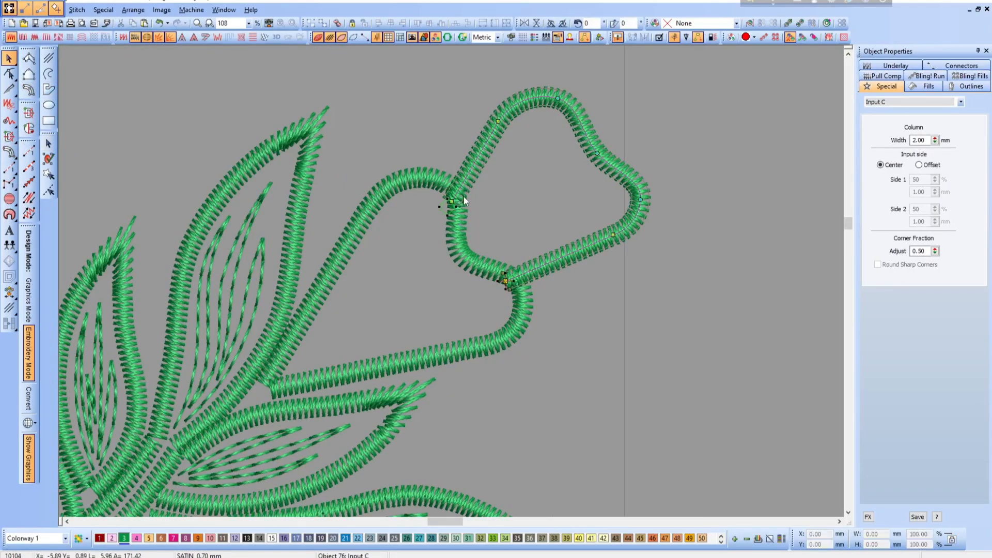
key("Delete")
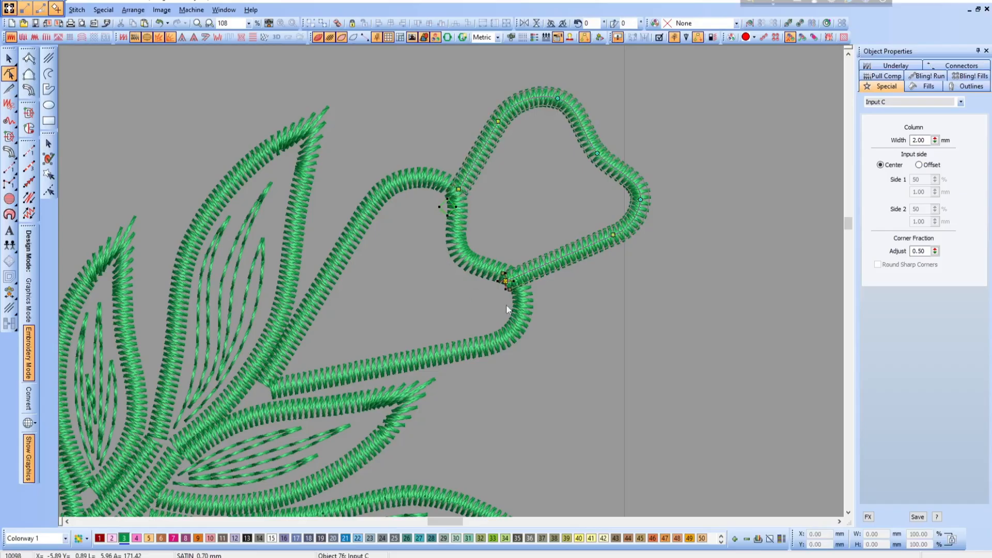
left_click_drag(506, 281, 520, 275)
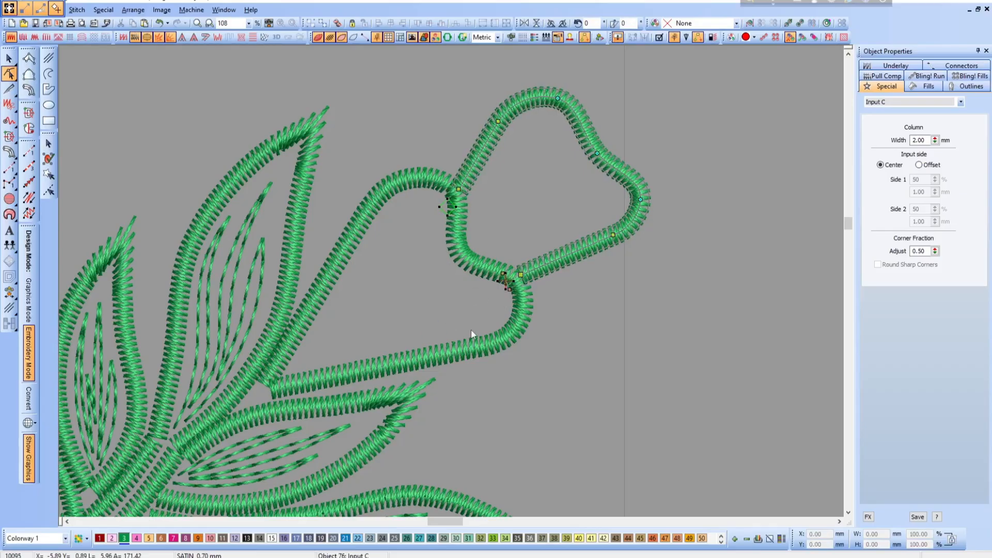
scroll(471, 330, "down", 2)
scroll(452, 286, "down", 1)
key("Escape")
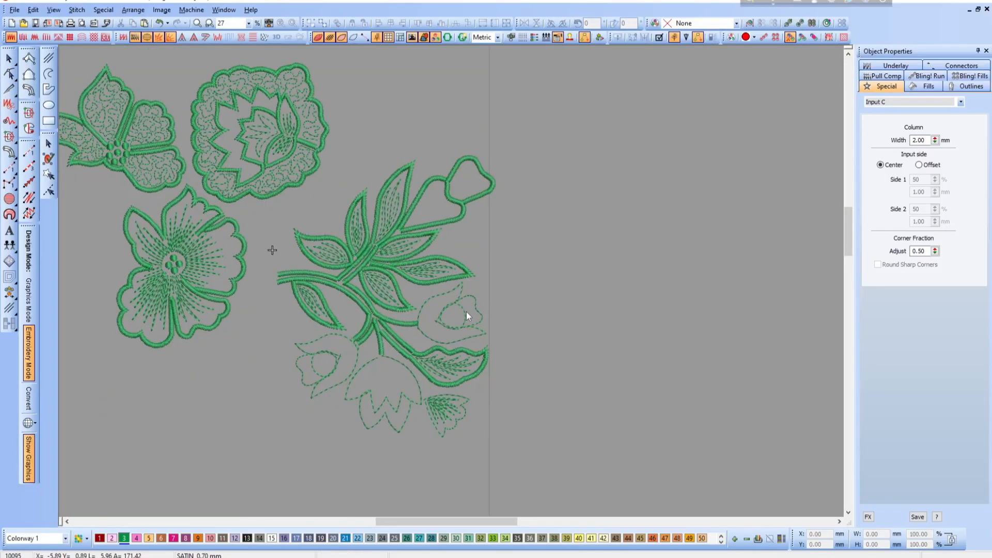
- Digitize green Run vein lines inside the heart-shaped bud, fanning from its pointed base
scroll(458, 313, "up", 1)
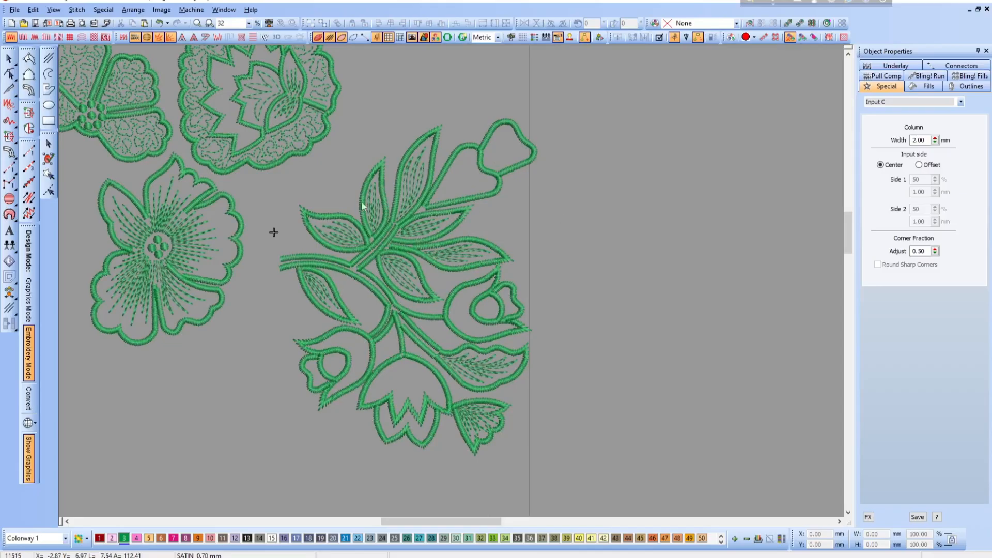
left_click(28, 151)
key("b")
left_click_drag(594, 103, 369, 264)
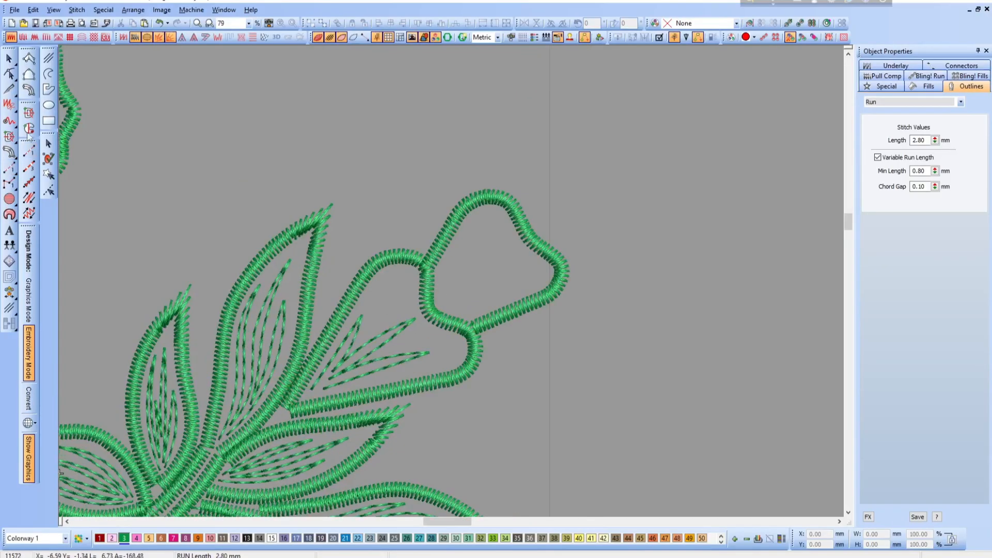
- Digitize fanning vein lines inside the small bud tip as one continuous Run object and open it for reshaping
left_click(31, 149)
left_click(438, 300)
left_click(441, 273)
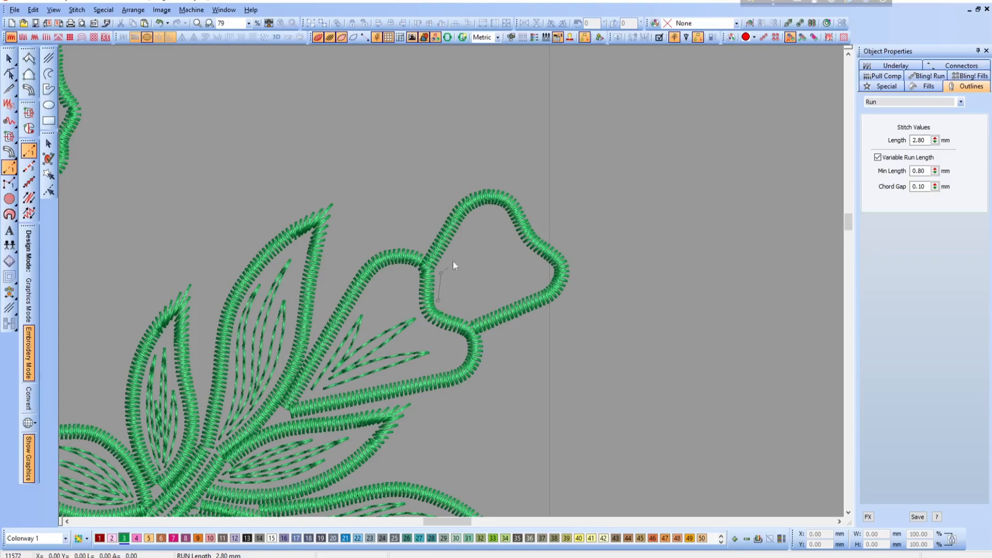
left_click(469, 238)
left_click(448, 275)
left_click(446, 291)
left_click(485, 258)
left_click(452, 296)
left_click(499, 276)
left_click(442, 308)
key("Return")
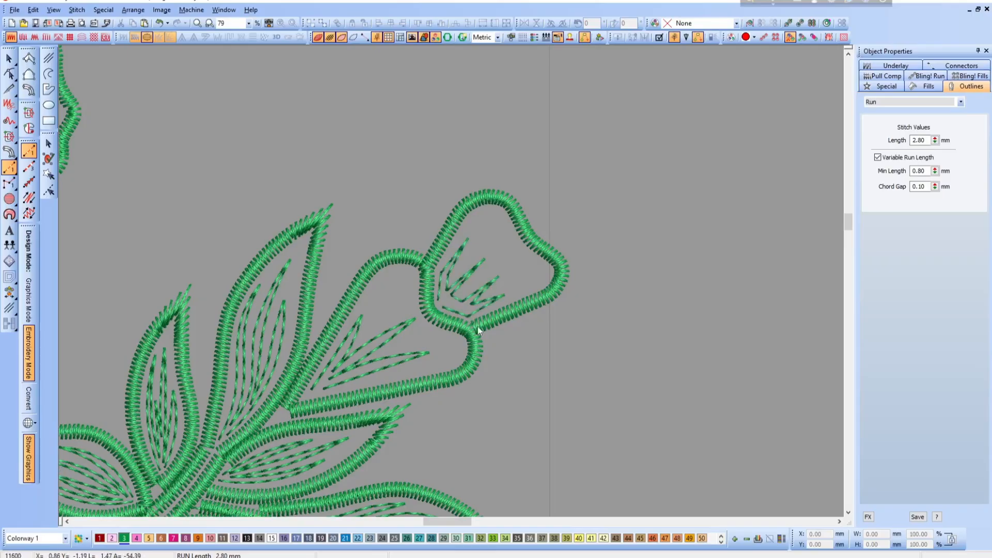
key("h")
key("b")
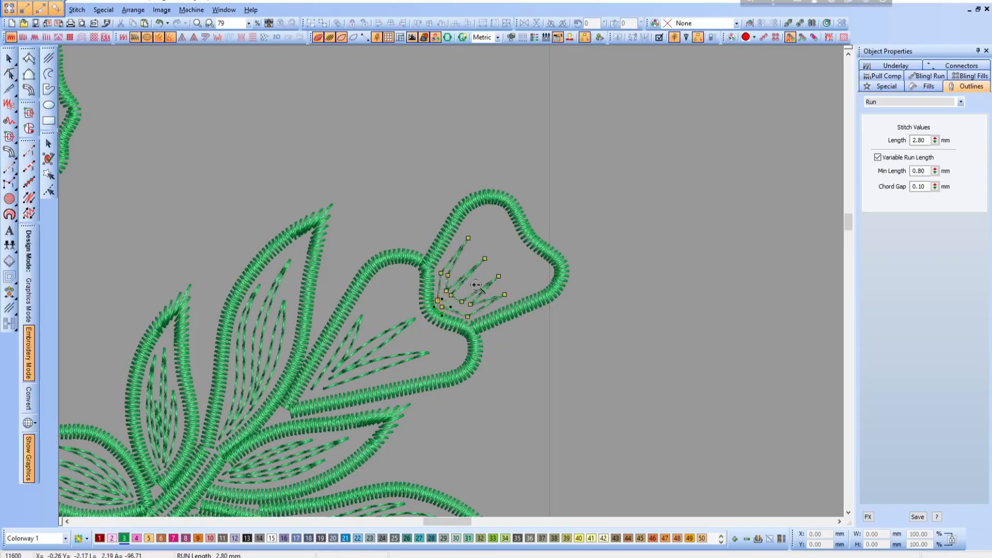
left_click_drag(385, 217, 628, 415)
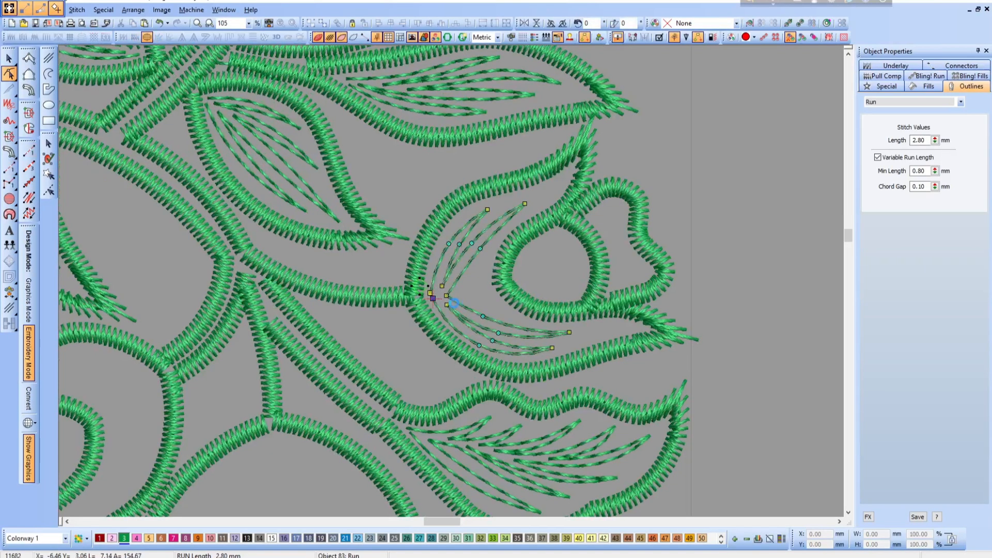
- Reshape the curved vein lines inside the round flower above the wavy leaf
left_click(442, 285)
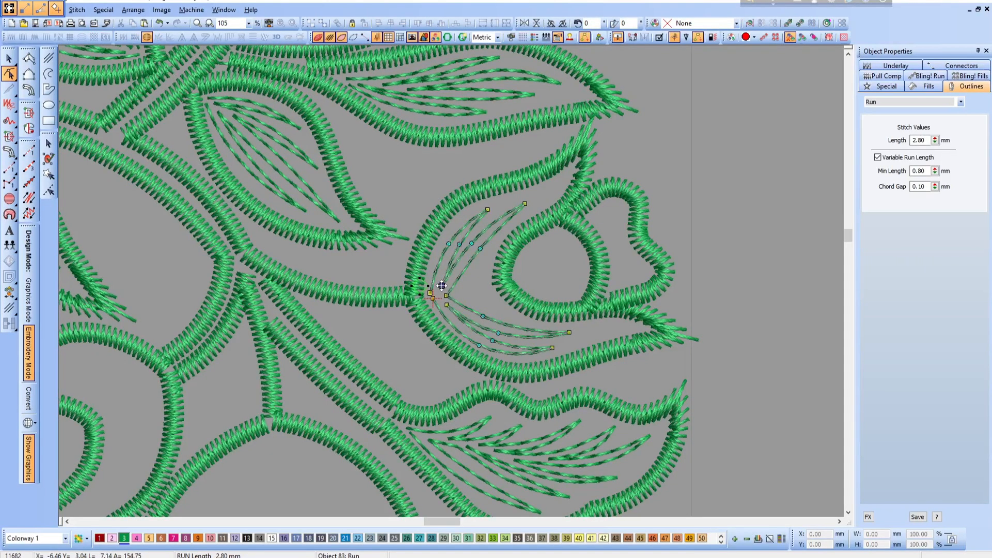
left_click(471, 243)
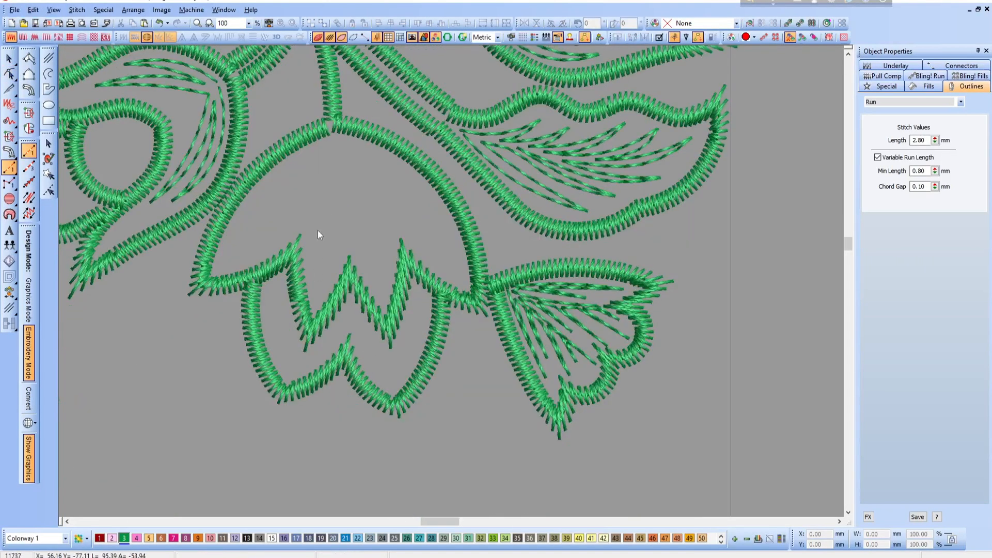
- Digitize Run vein lines inside the dome of the bell-shaped flower, fanning from the stem toward the zigzag edge
left_click(330, 143)
right_click(282, 176)
left_click(222, 258)
left_click(277, 199)
left_click(323, 157)
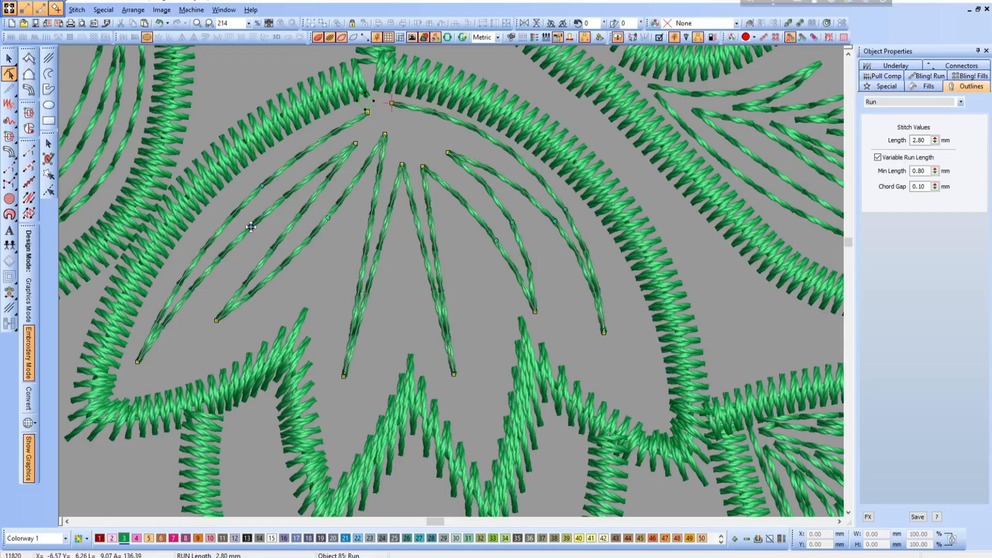
- Add and shift curve points on the bell-shaped flower's vein lines to bend the strokes smoothly
right_click(294, 225)
left_click_drag(294, 225, 320, 225)
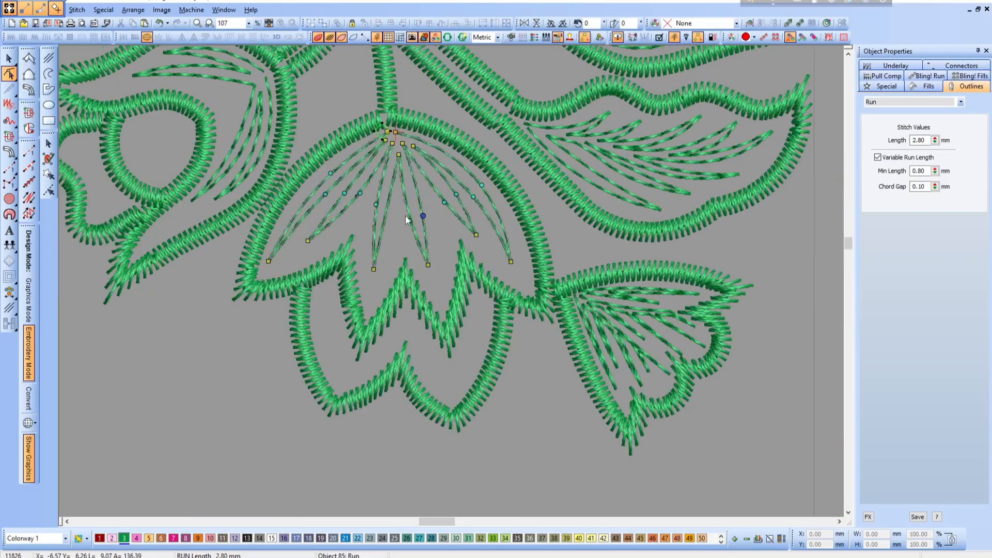
left_click_drag(376, 204, 390, 214)
right_click(386, 212)
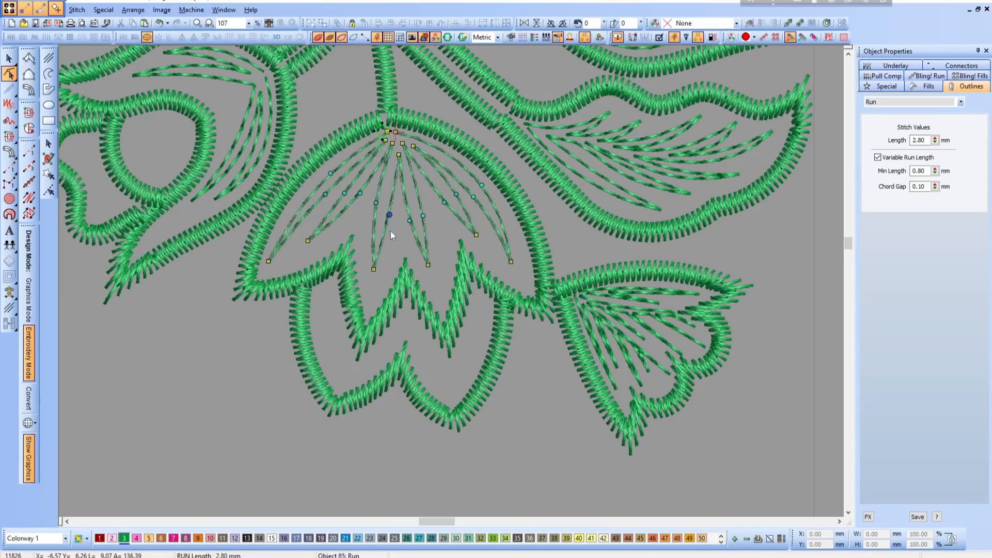